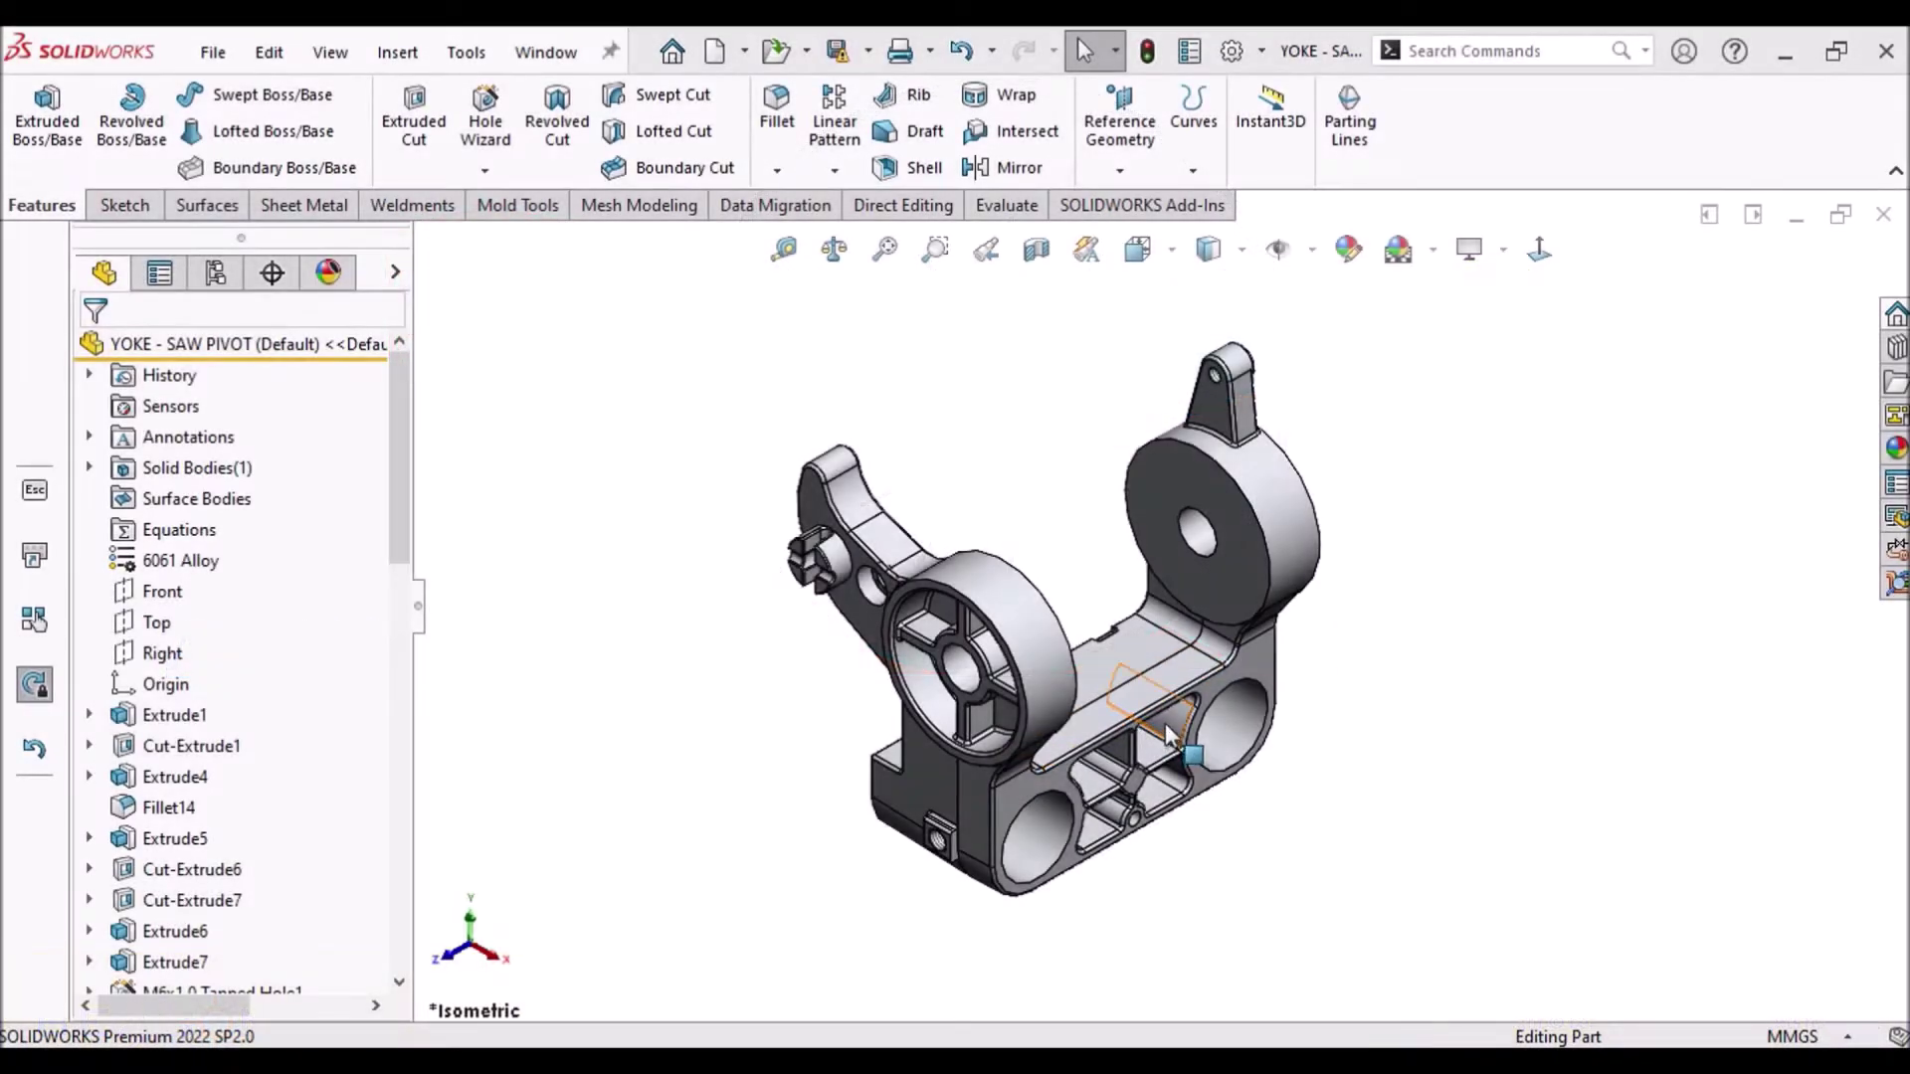
Step: Show the dimensions of the yoke's base extrusion and examine its height, width, diameter and angle from several sides
{"action": "middle_click_drag", "start_coordinate": [1169, 732], "coordinate": [1154, 525]}
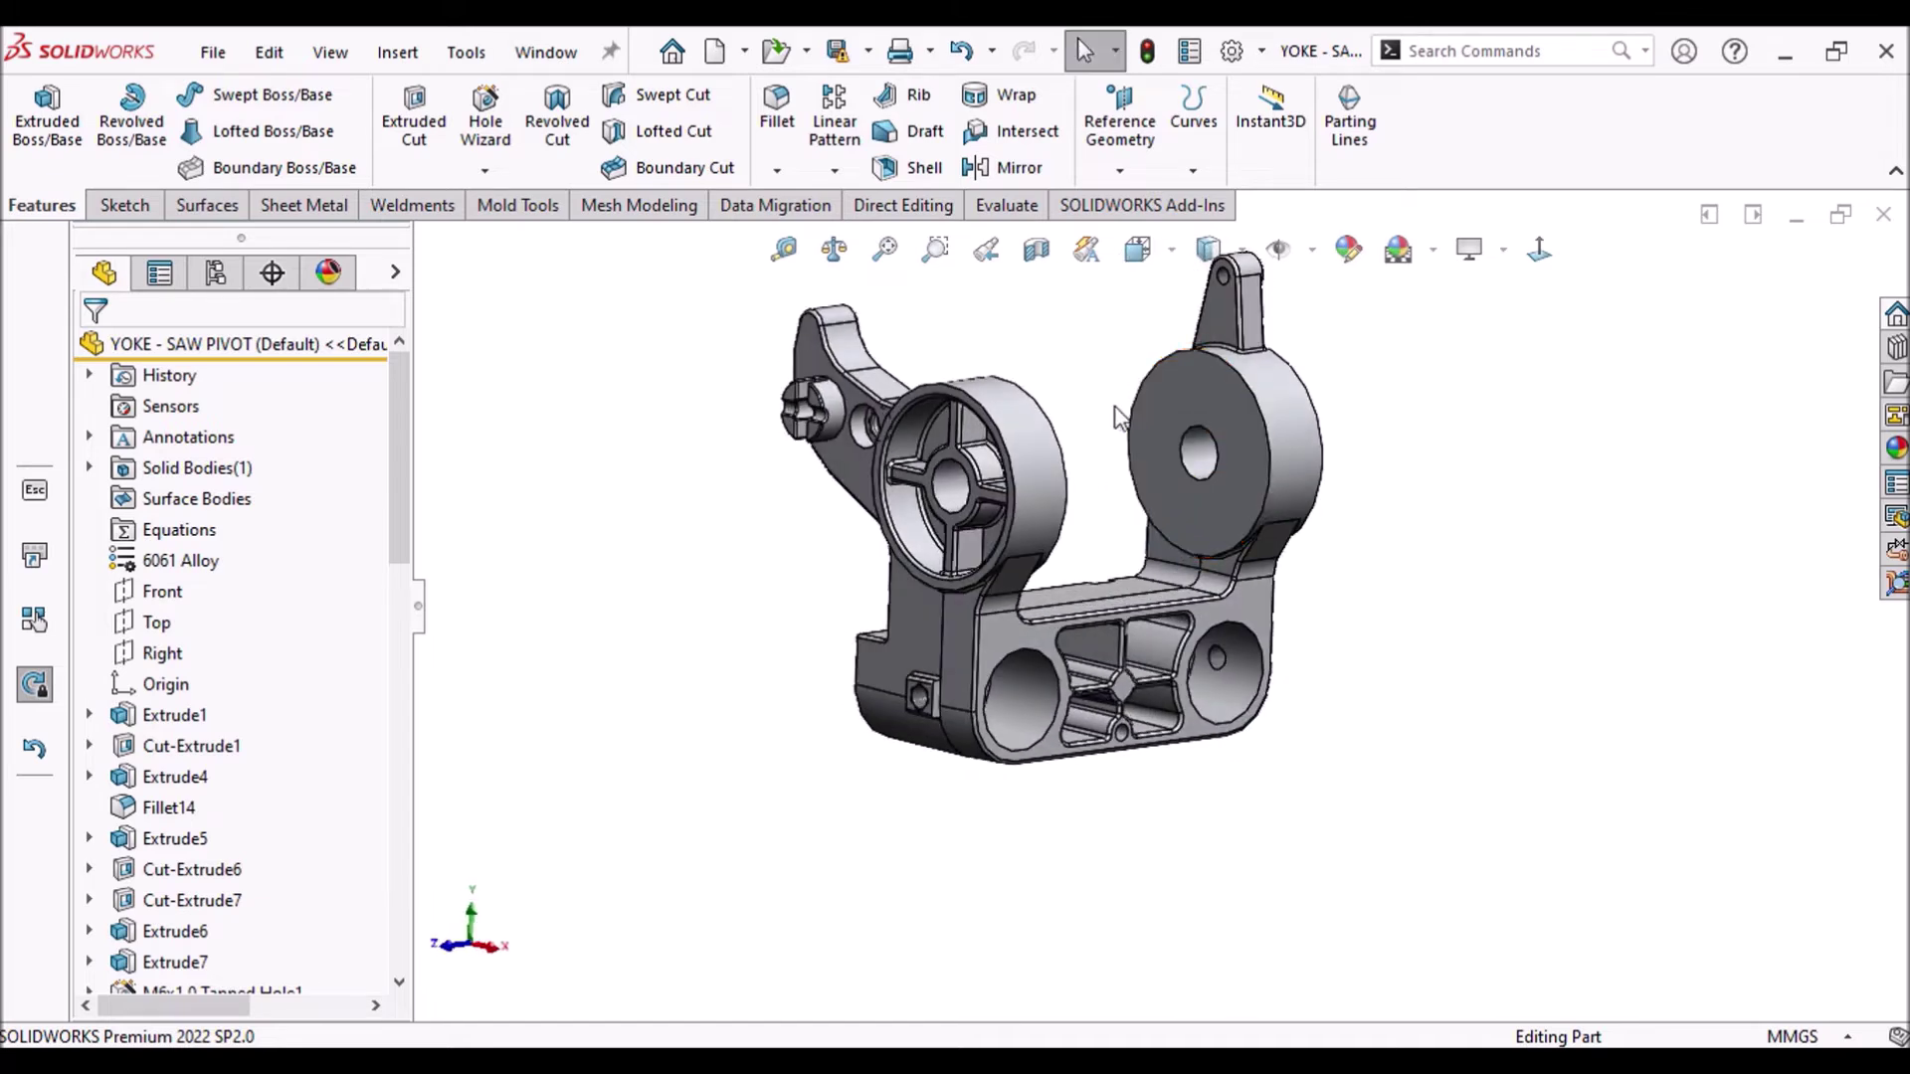
{"action": "mouse_move", "coordinate": [1118, 416]}
{"action": "middle_mouse_down"}
{"action": "mouse_move", "coordinate": [1091, 435]}
{"action": "mouse_move", "coordinate": [1509, 520]}
{"action": "mouse_move", "coordinate": [1306, 649]}
{"action": "mouse_move", "coordinate": [1256, 648]}
{"action": "middle_mouse_up"}
{"action": "double_click", "coordinate": [1062, 683]}
{"action": "scroll", "coordinate": [1061, 682], "scroll_direction": "down", "scroll_amount": 2}
{"action": "mouse_move", "coordinate": [1061, 683]}
{"action": "middle_mouse_down"}
{"action": "mouse_move", "coordinate": [934, 588]}
{"action": "mouse_move", "coordinate": [883, 647]}
{"action": "middle_mouse_up"}
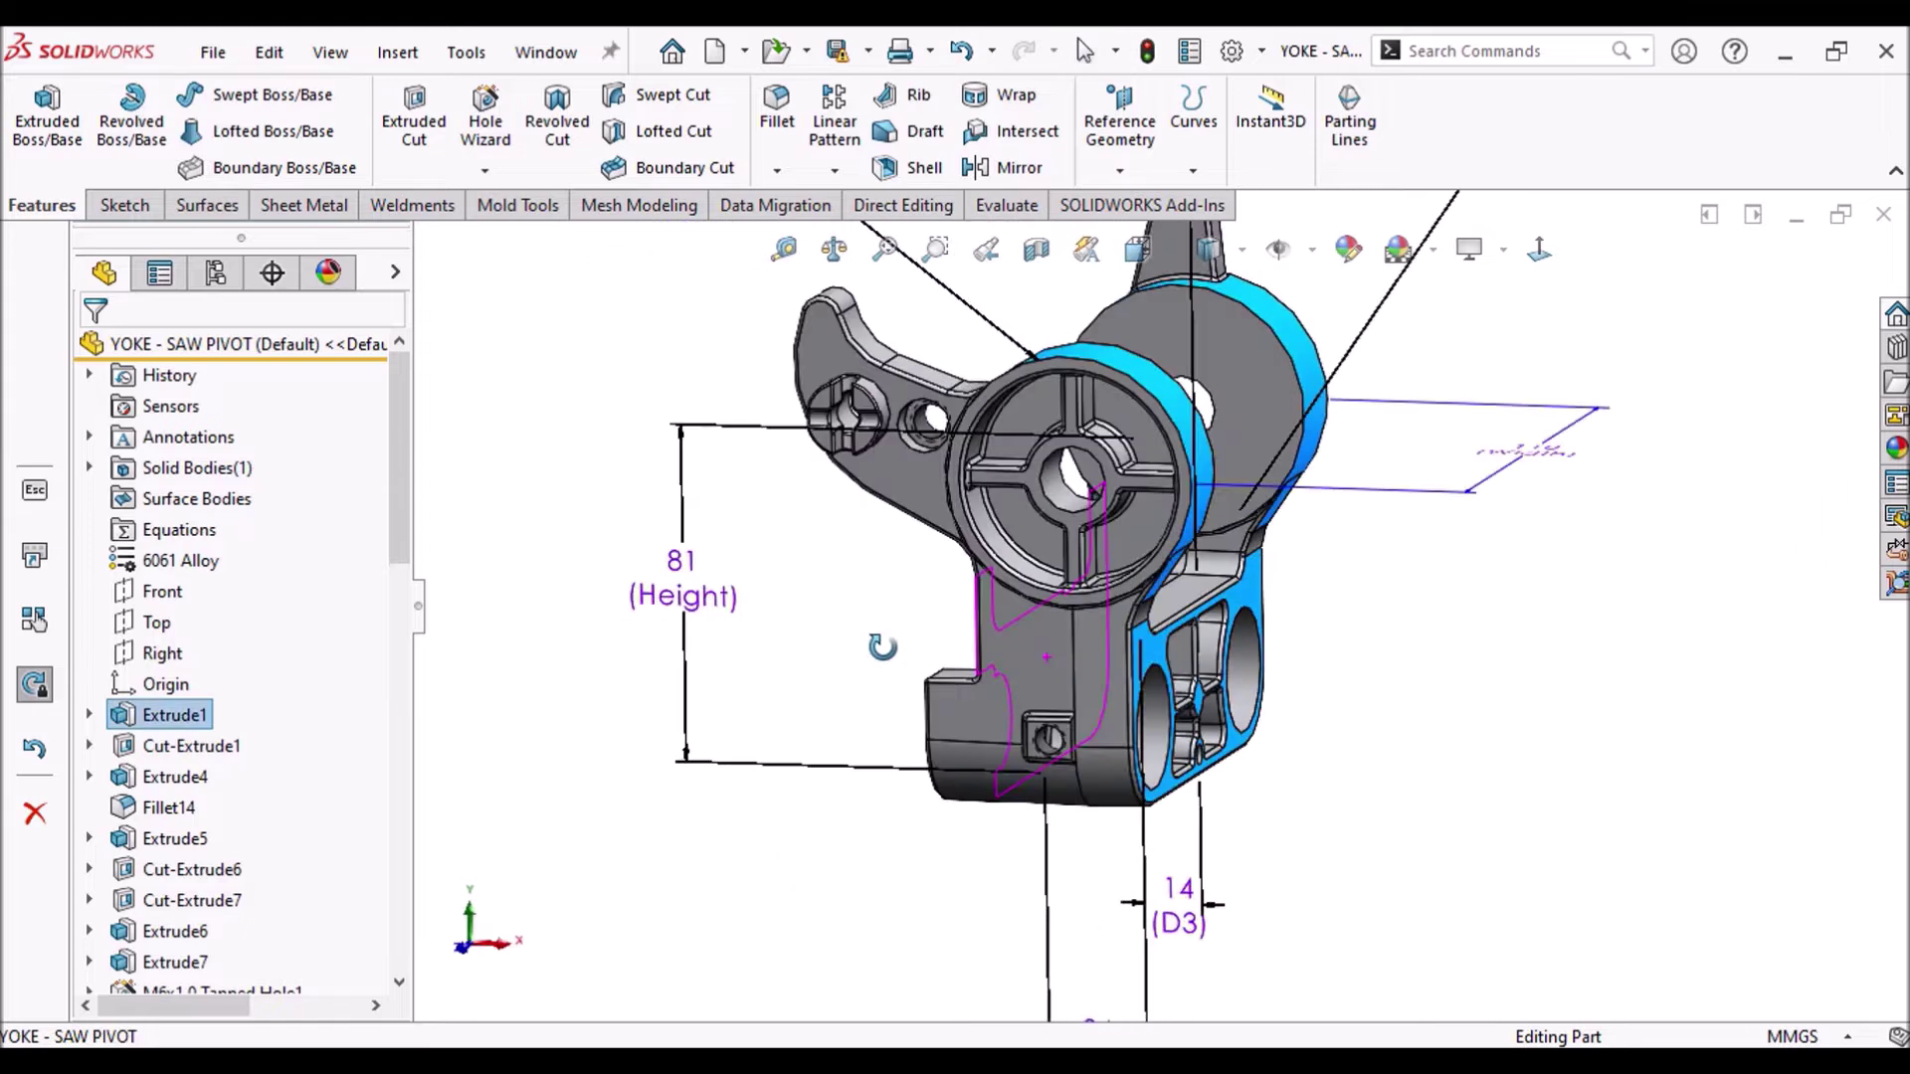
{"action": "scroll", "coordinate": [868, 616], "scroll_direction": "up", "scroll_amount": 2}
{"action": "middle_click_drag", "start_coordinate": [853, 584], "coordinate": [938, 584]}
{"action": "scroll", "coordinate": [910, 597], "scroll_direction": "down", "scroll_amount": 2}
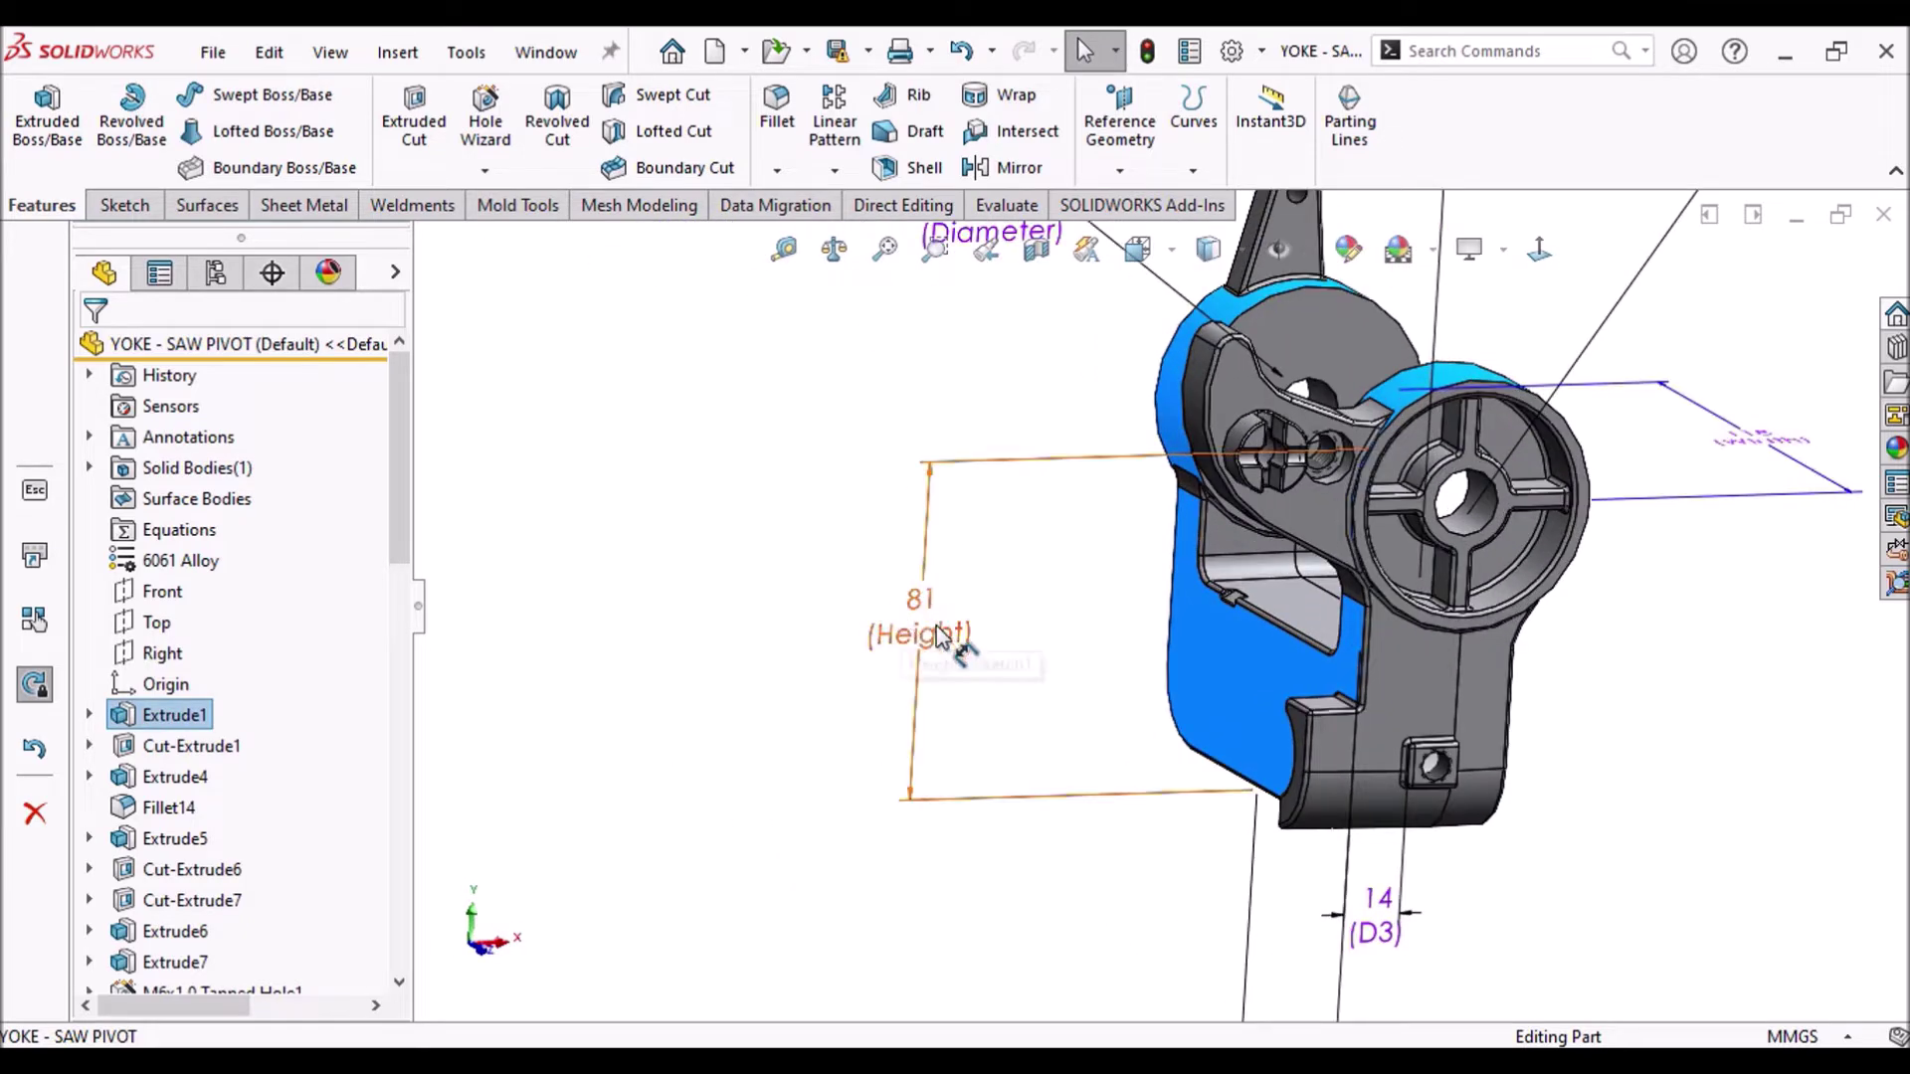
{"action": "scroll", "coordinate": [938, 634], "scroll_direction": "down", "scroll_amount": 1}
{"action": "scroll", "coordinate": [1114, 647], "scroll_direction": "up", "scroll_amount": 3}
{"action": "middle_click_drag", "start_coordinate": [1293, 557], "coordinate": [1179, 716]}
{"action": "scroll", "coordinate": [1620, 547], "scroll_direction": "down", "scroll_amount": 2}
{"action": "middle_click_drag", "start_coordinate": [1621, 546], "coordinate": [940, 410]}
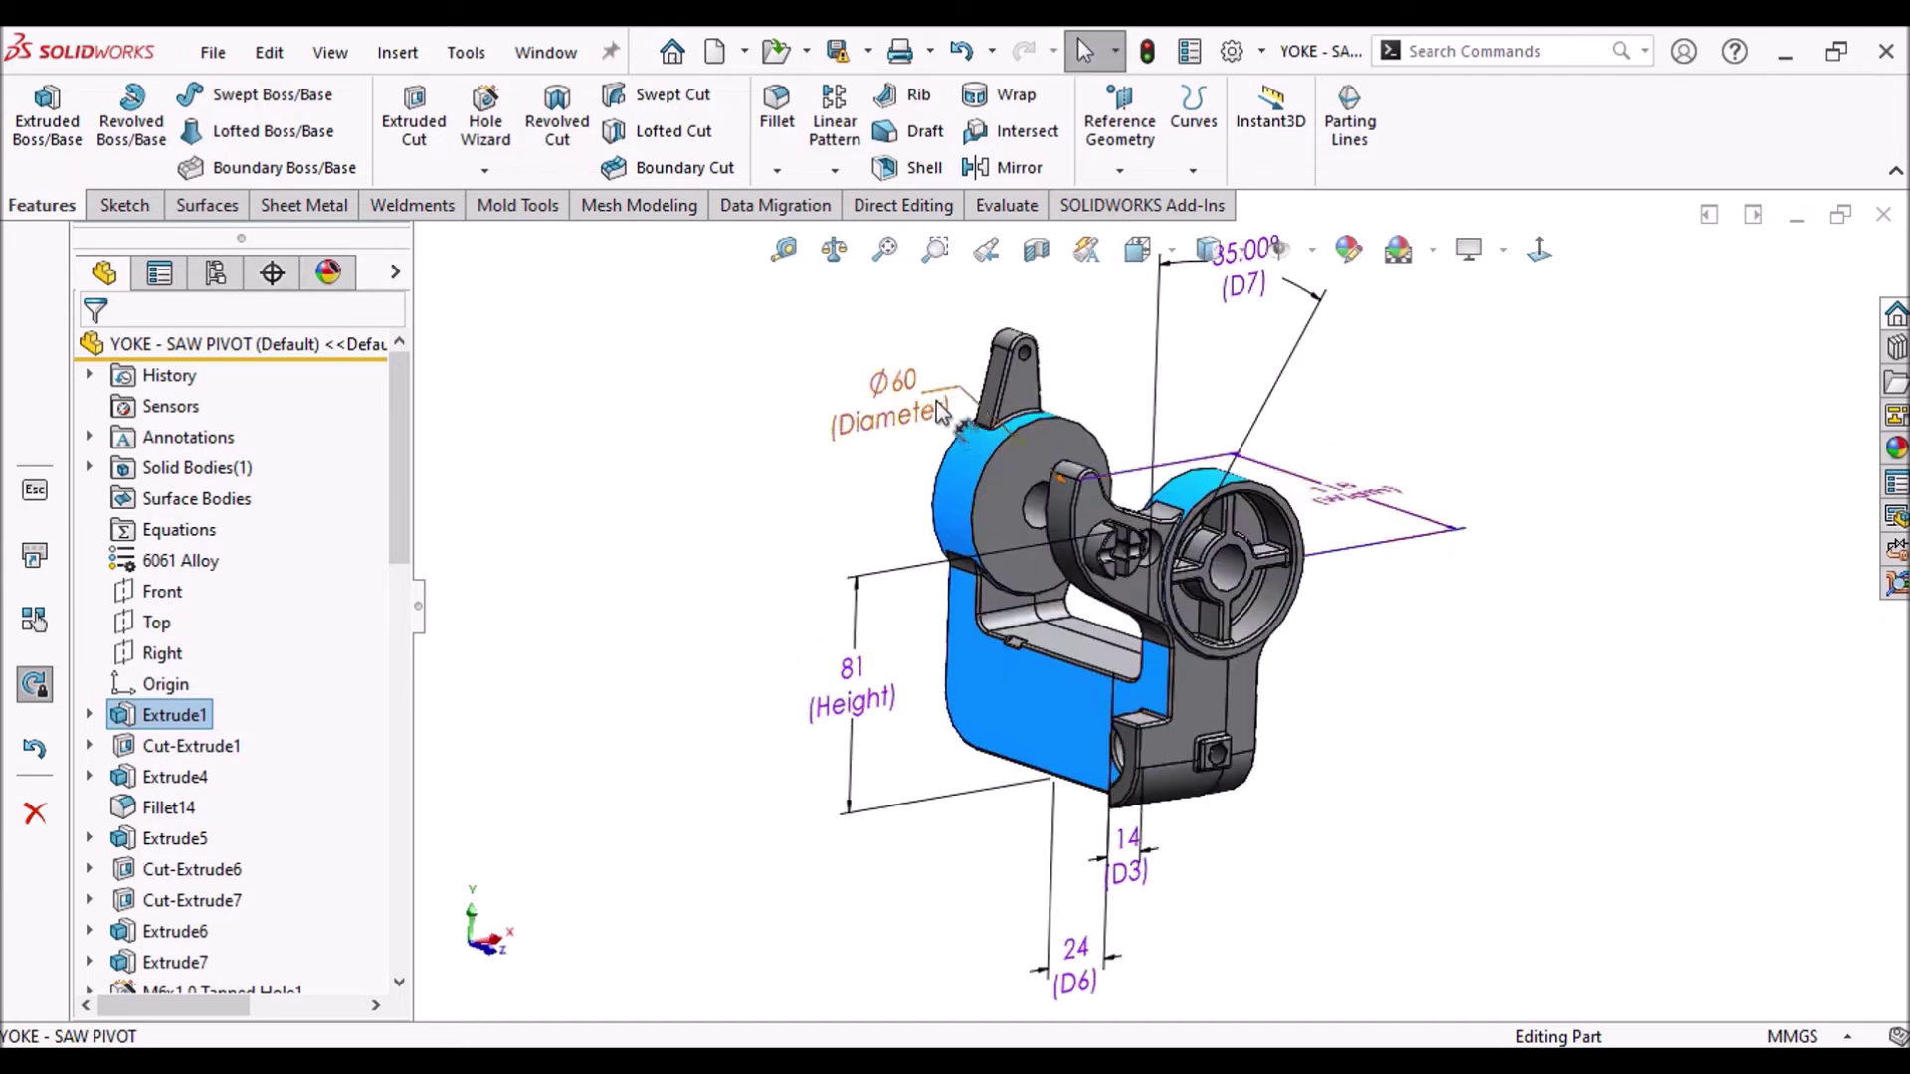
{"action": "scroll", "coordinate": [940, 410], "scroll_direction": "down", "scroll_amount": 3}
{"action": "scroll", "coordinate": [1156, 594], "scroll_direction": "up", "scroll_amount": 7}
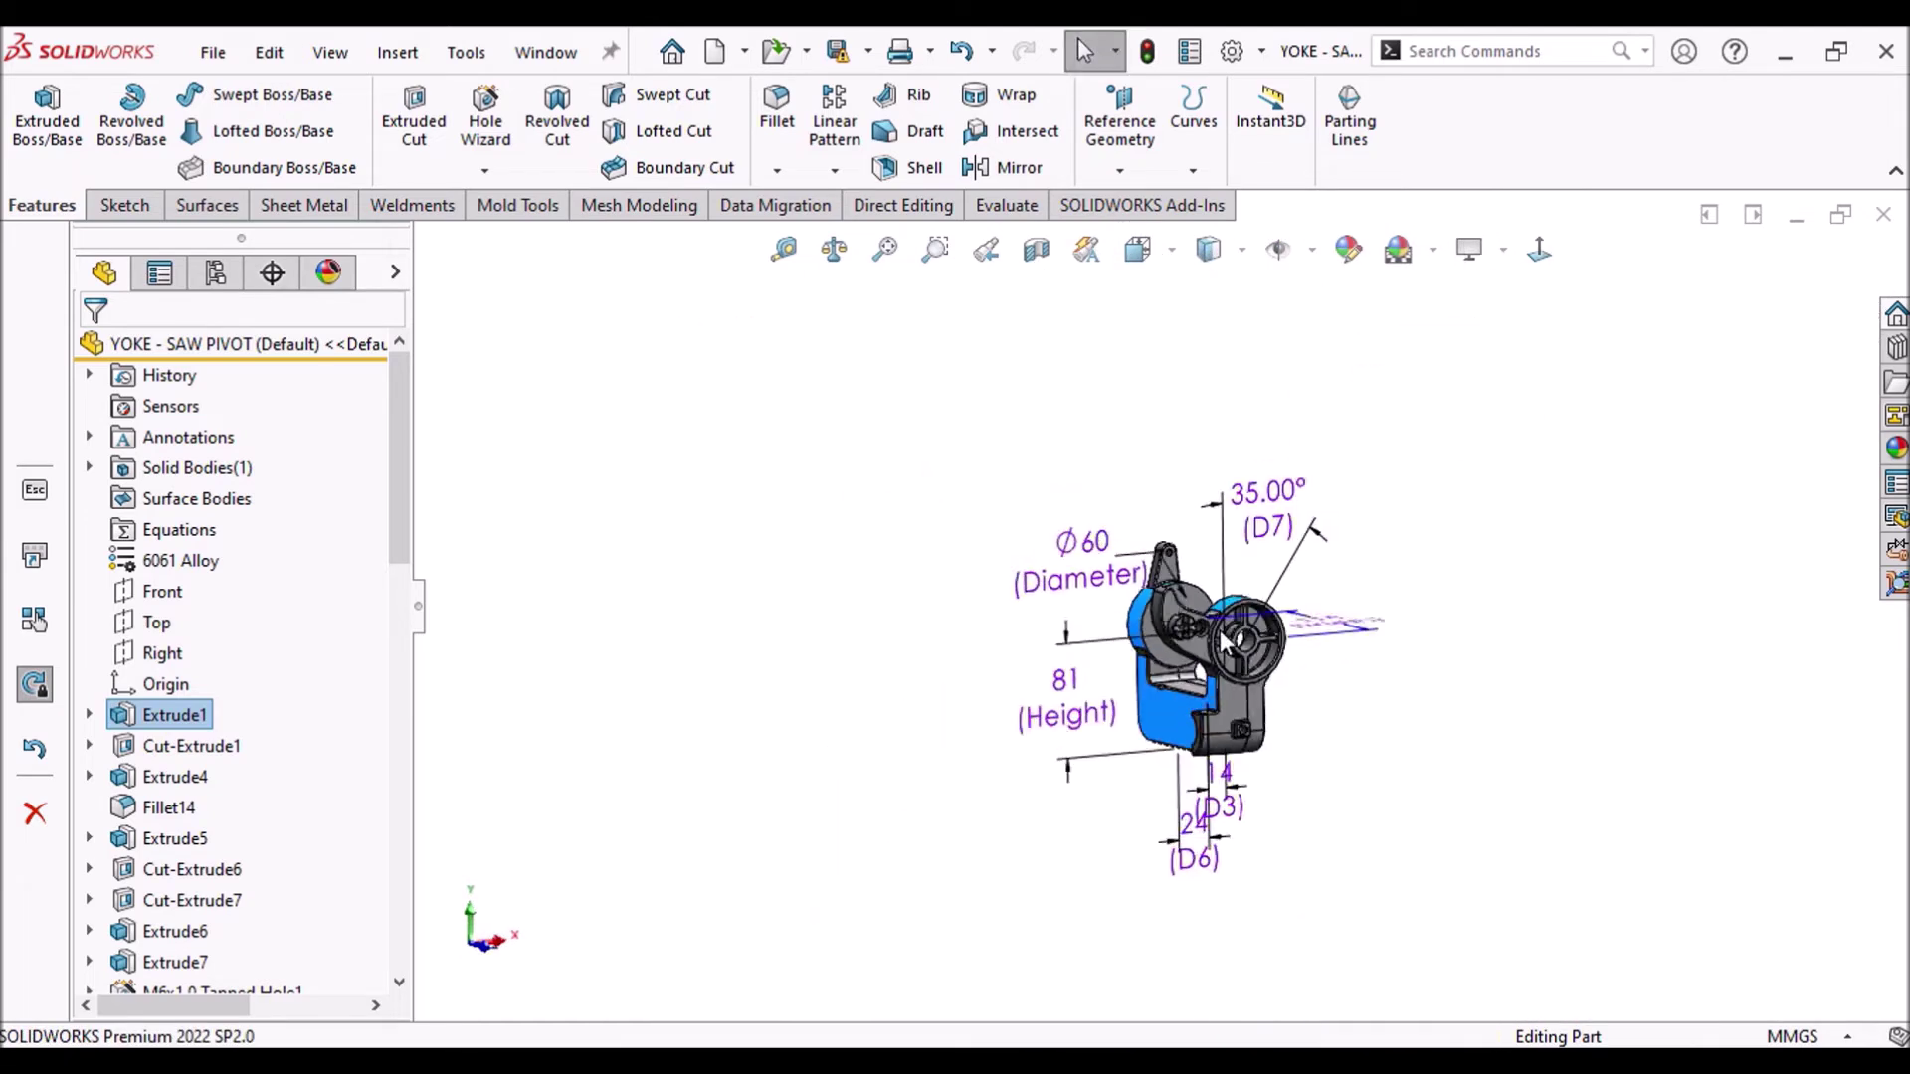
{"action": "middle_click_drag", "start_coordinate": [1323, 596], "coordinate": [1221, 643]}
{"action": "scroll", "coordinate": [1244, 657], "scroll_direction": "down", "scroll_amount": 3}
{"action": "left_click", "coordinate": [1433, 559]}
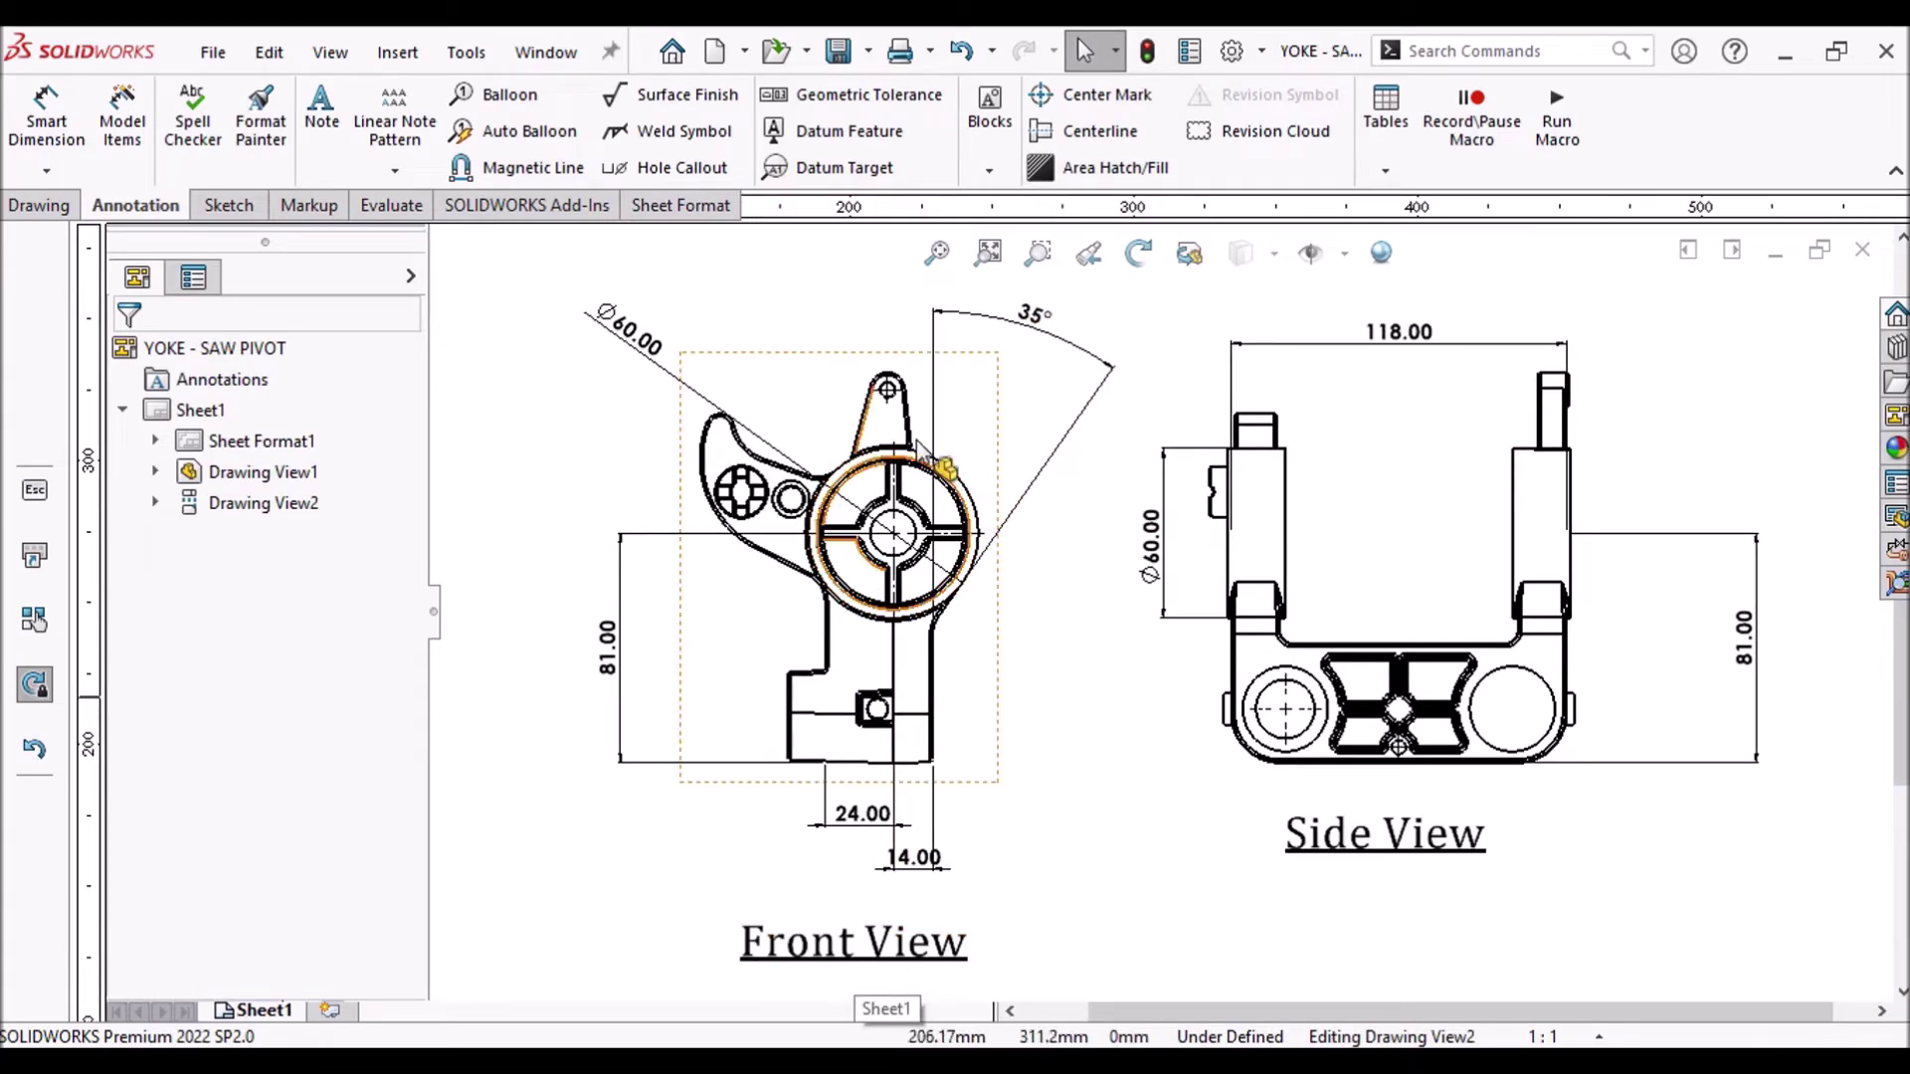
Step: Examine the dimensioned front and side views on the YOKE - SAW PIVOT drawing sheet
{"action": "scroll", "coordinate": [935, 845], "scroll_direction": "up", "scroll_amount": 1}
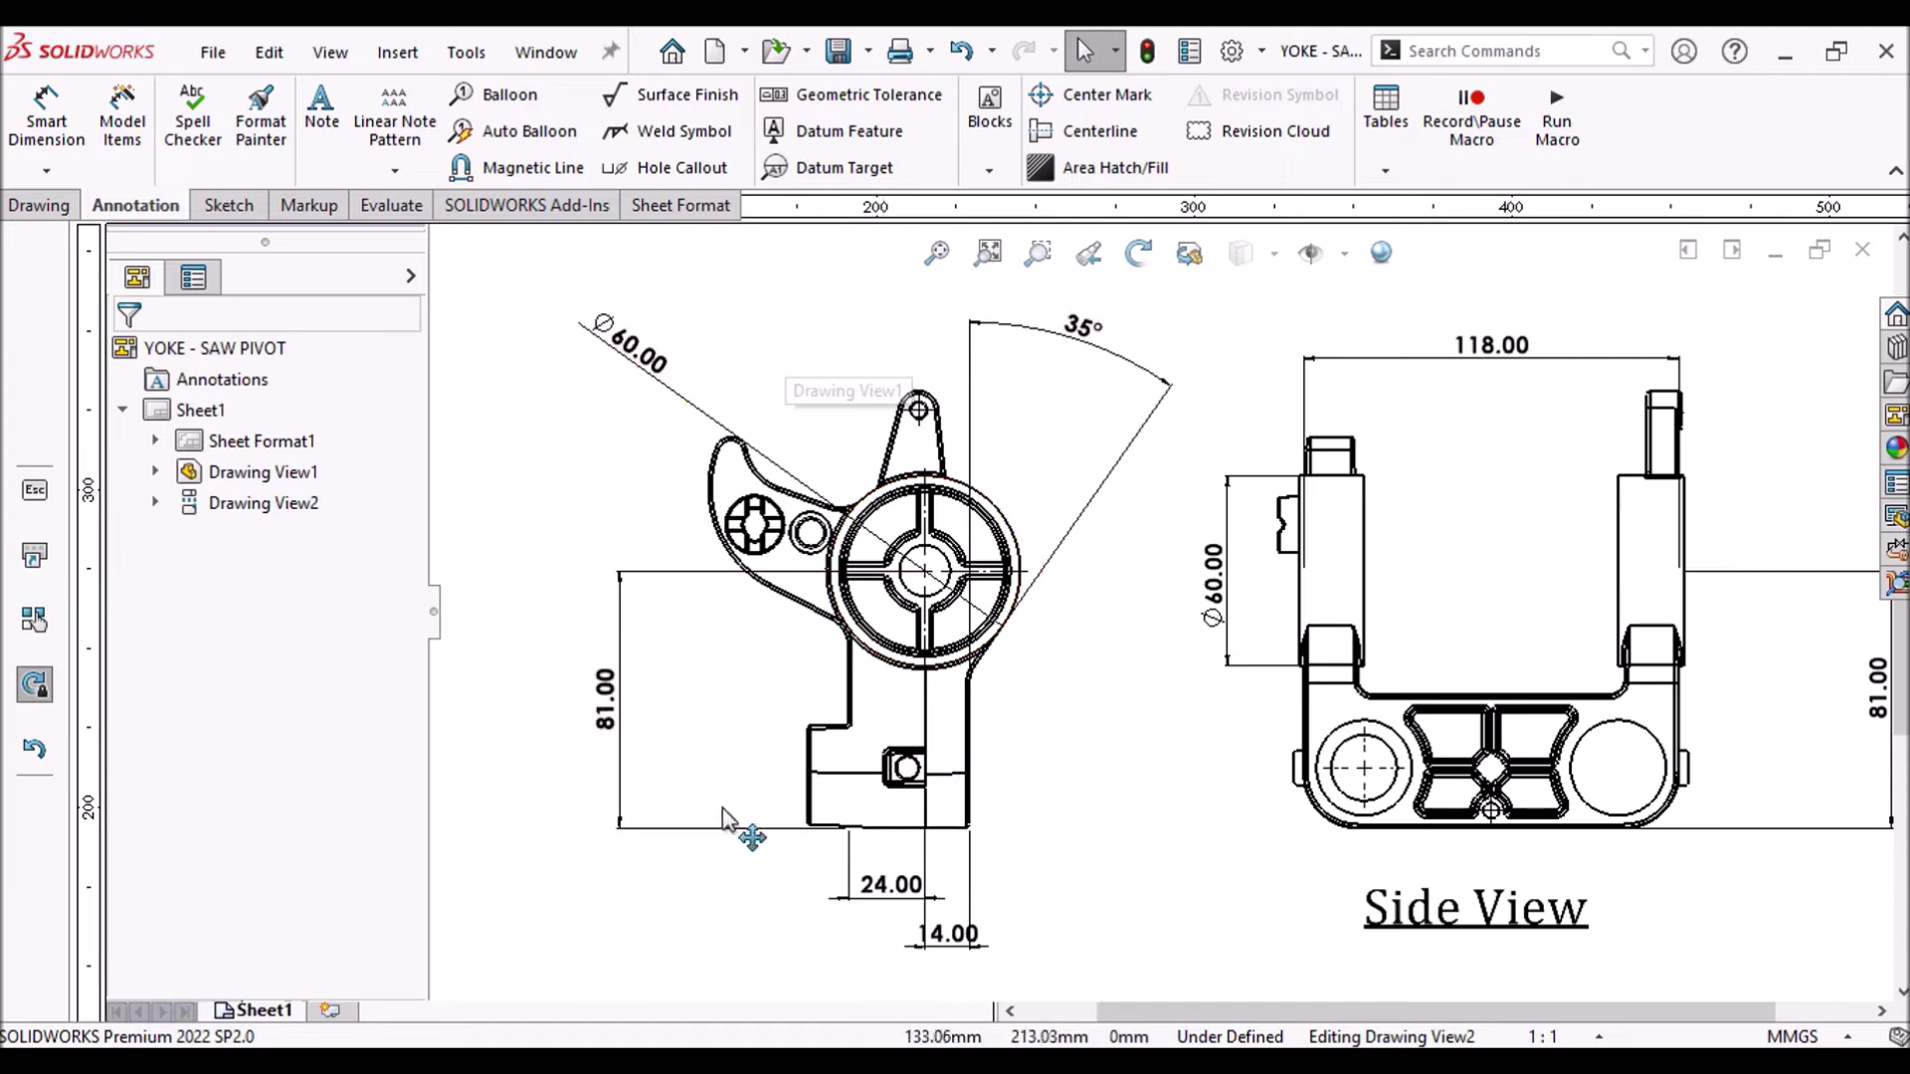
{"action": "scroll", "coordinate": [1094, 666], "scroll_direction": "down", "scroll_amount": 3}
{"action": "scroll", "coordinate": [1194, 587], "scroll_direction": "up", "scroll_amount": 2}
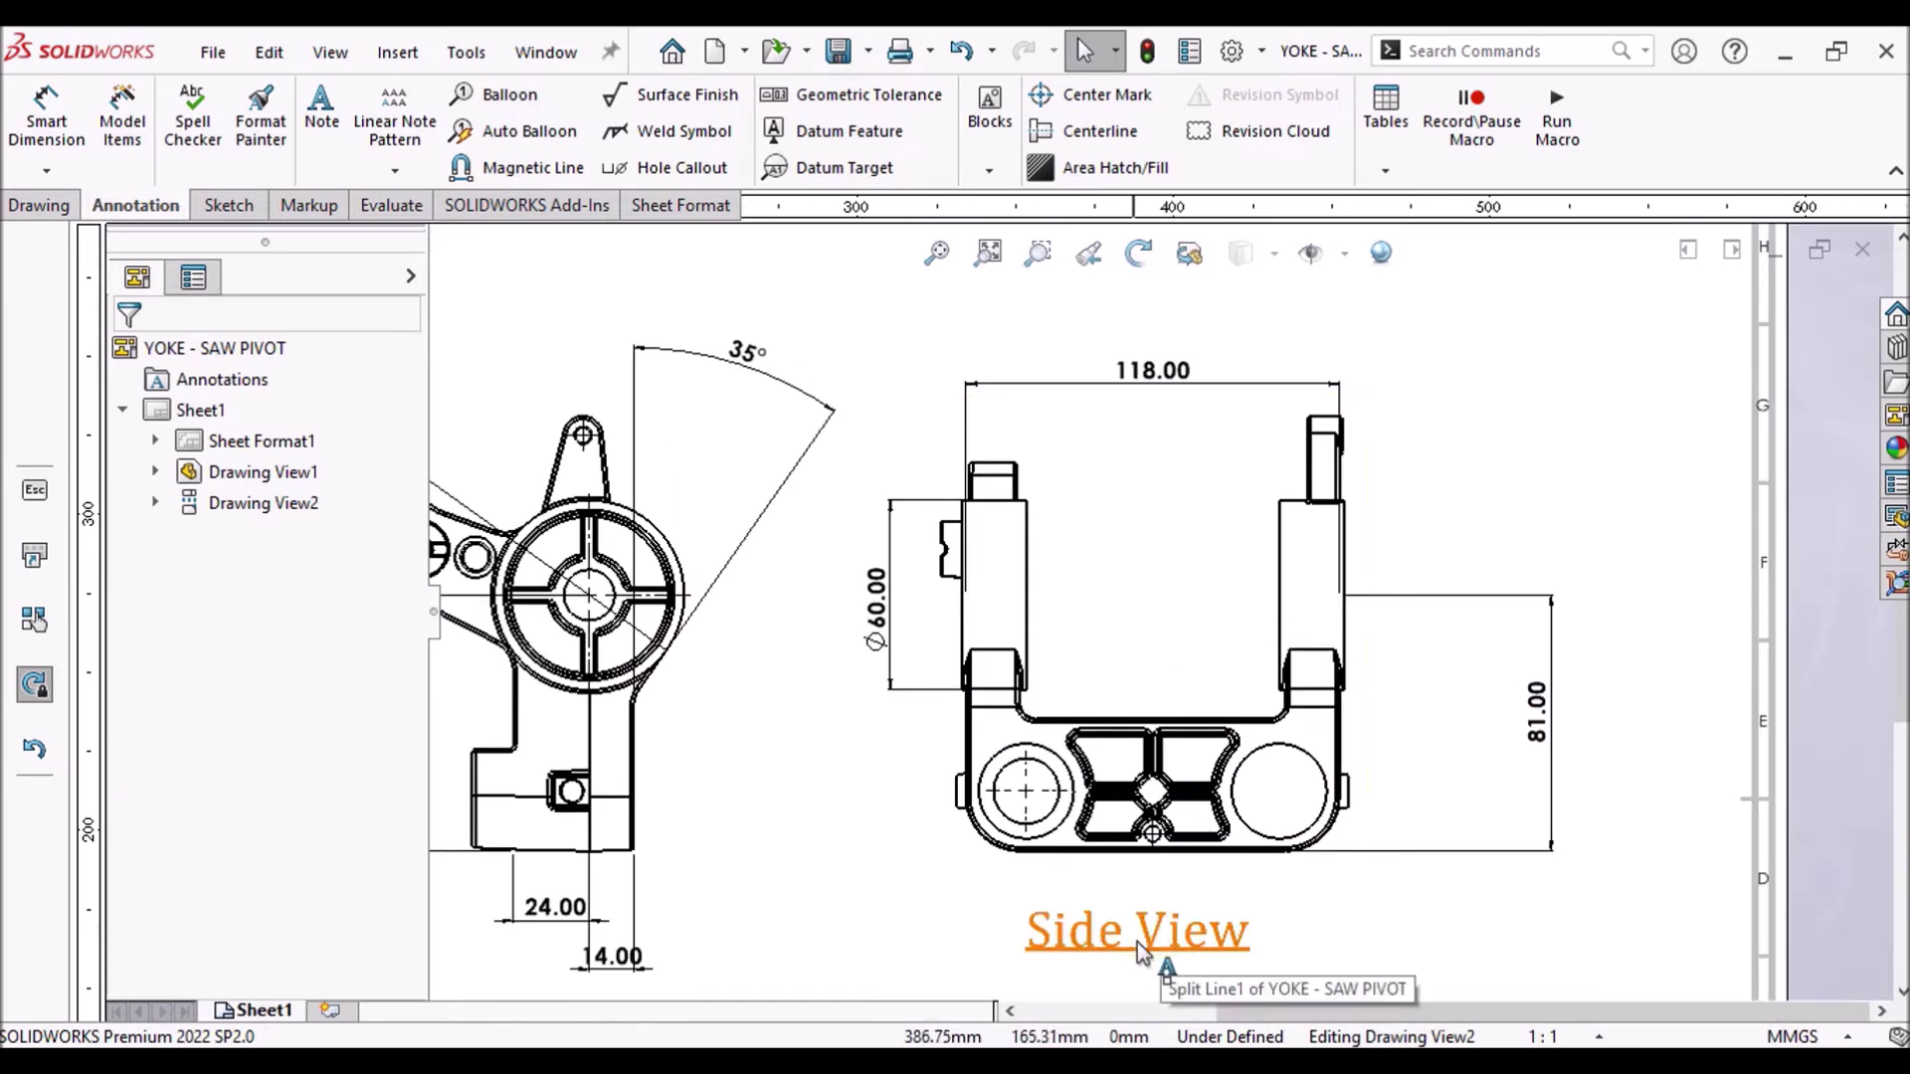
{"action": "scroll", "coordinate": [1512, 726], "scroll_direction": "down", "scroll_amount": 3}
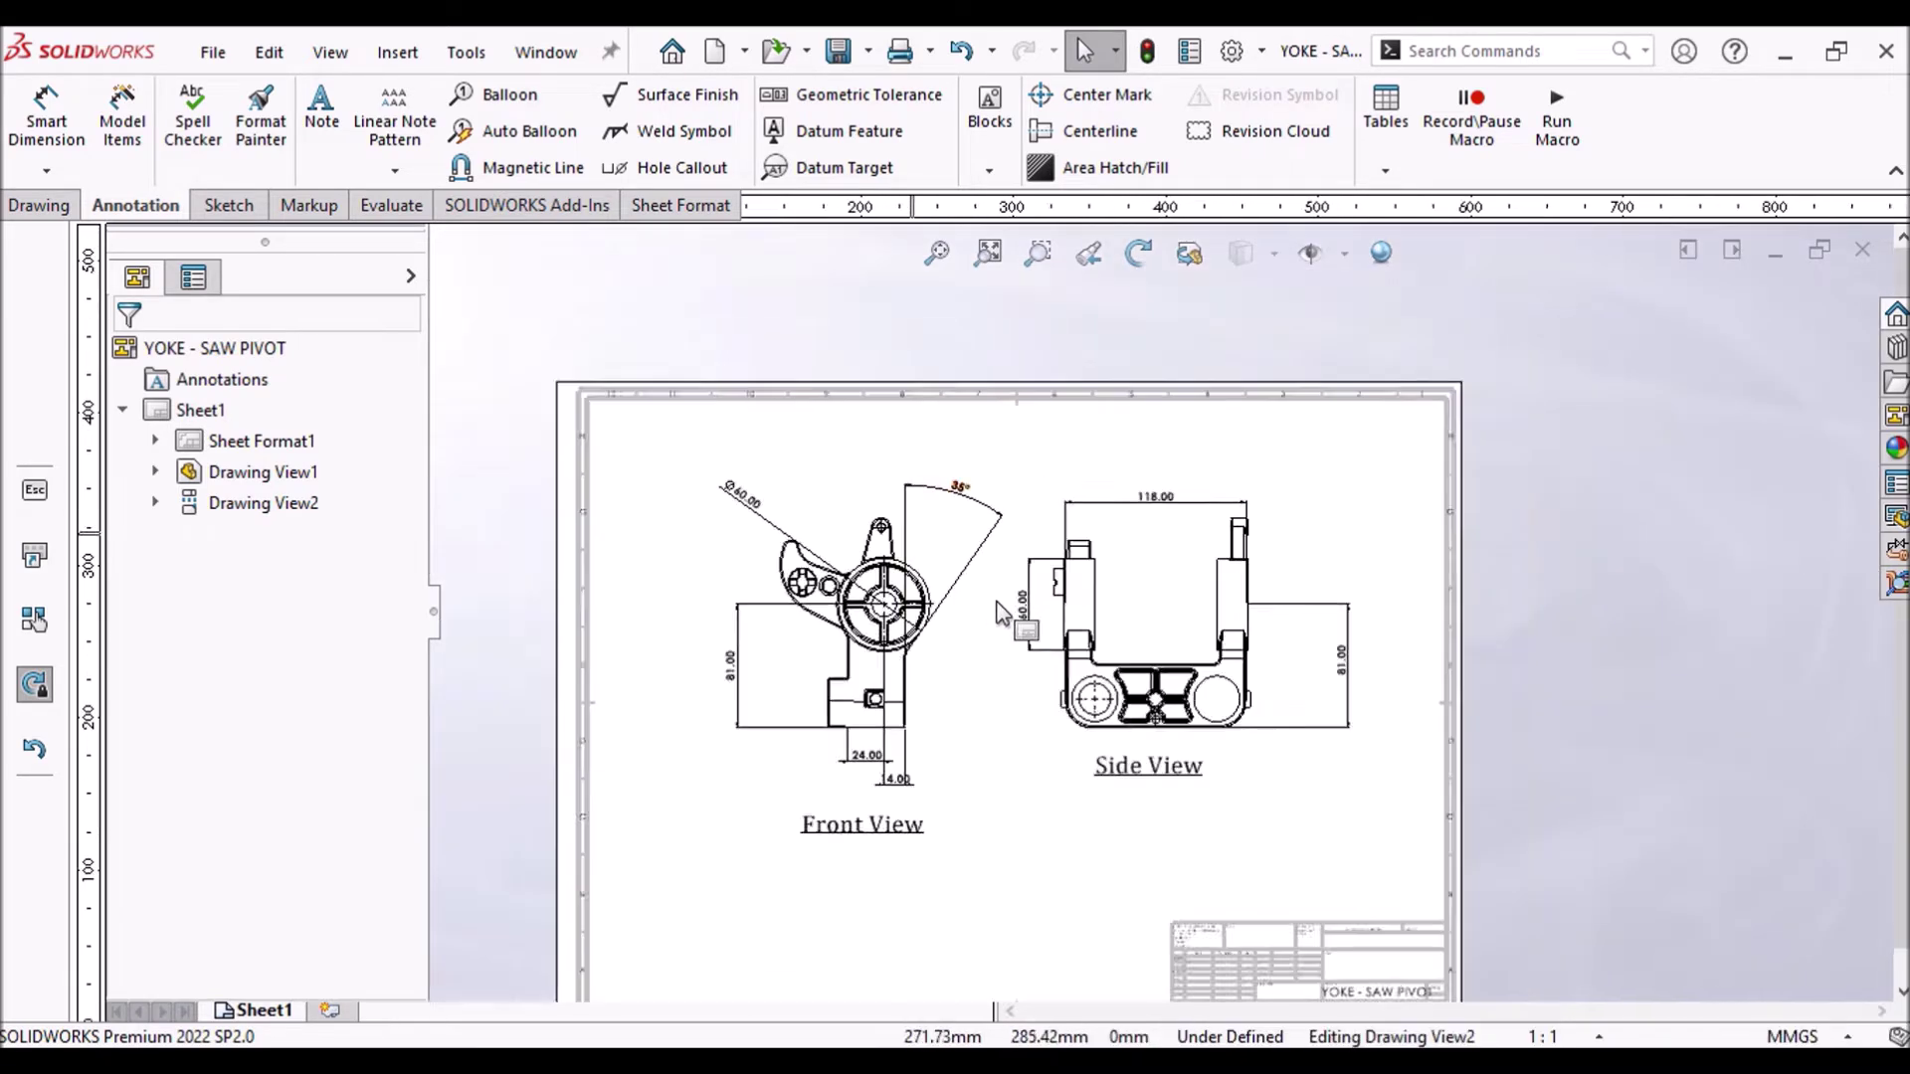
{"action": "scroll", "coordinate": [1084, 646], "scroll_direction": "up", "scroll_amount": 2}
Step: Display the Macro toolbar in the drawing environment
{"action": "right_click", "coordinate": [1682, 95]}
{"action": "mouse_move", "coordinate": [1691, 164]}
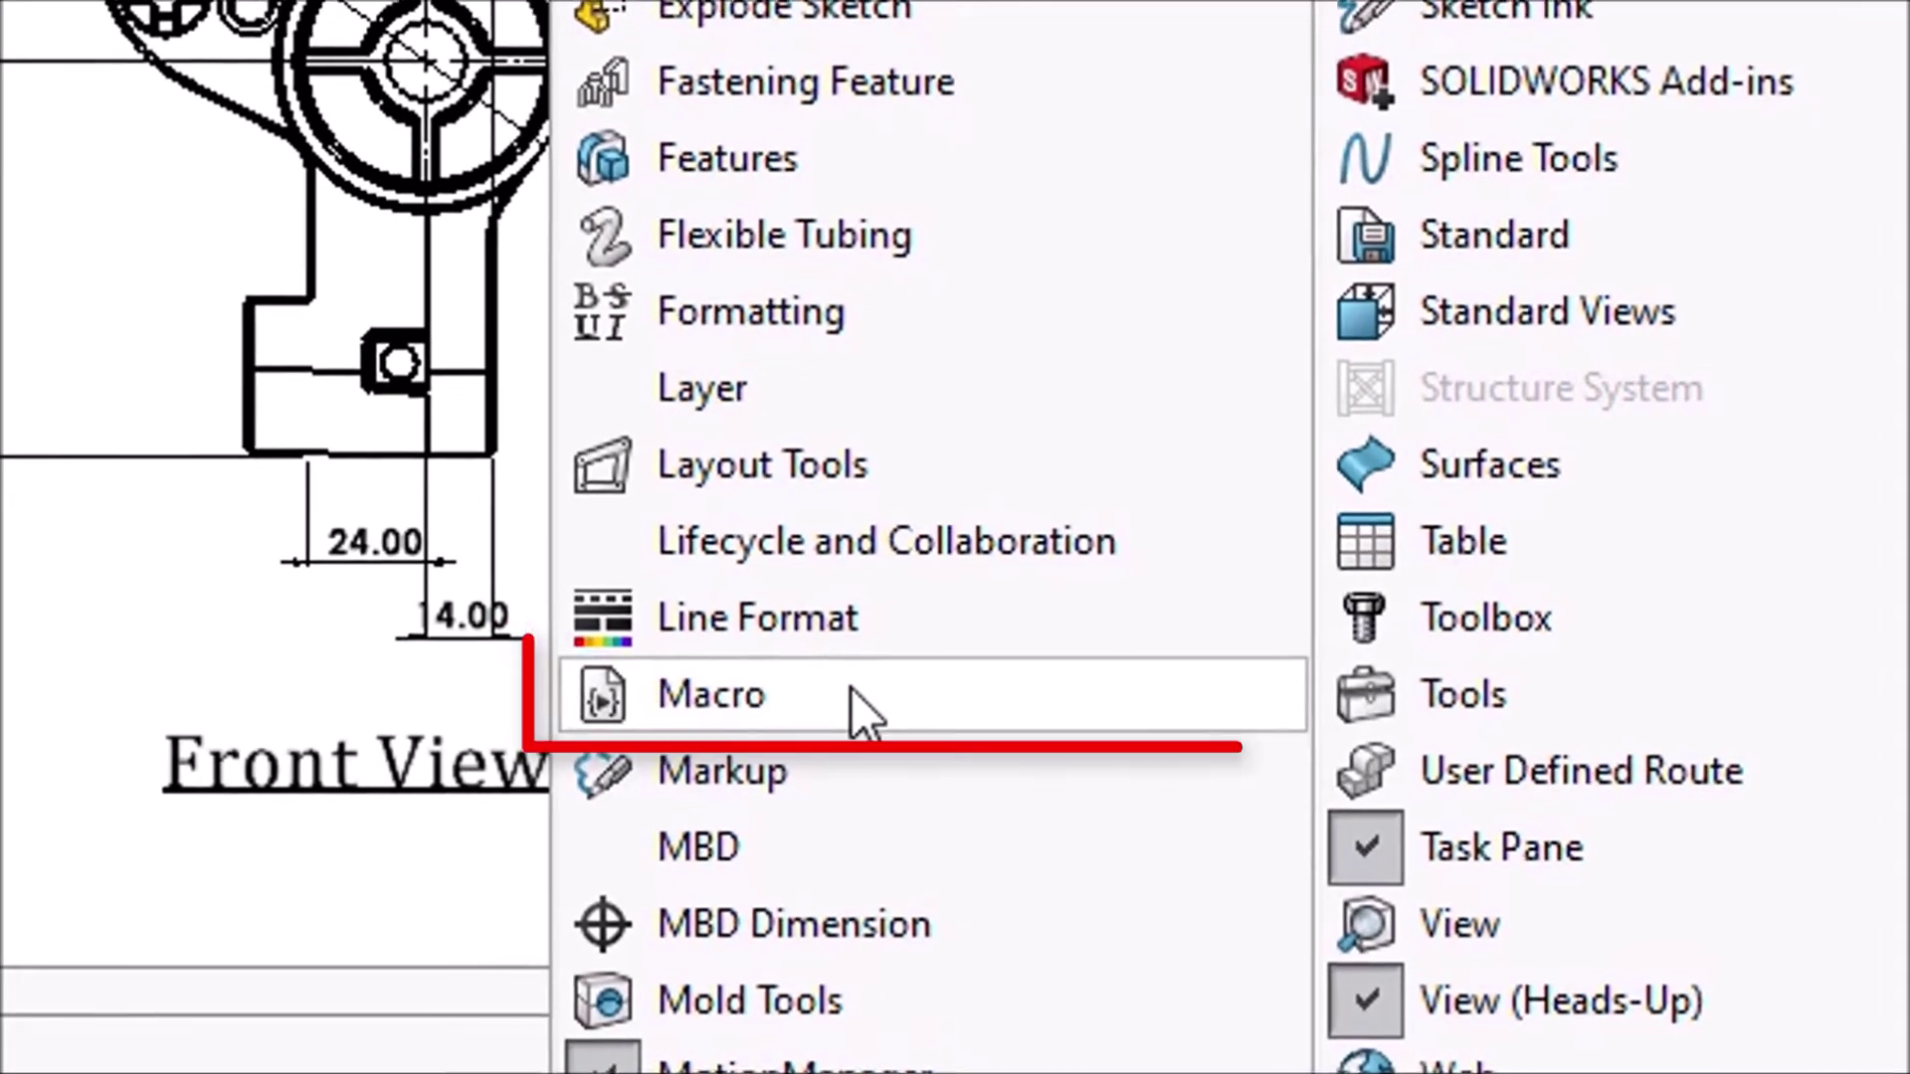
{"action": "left_click", "coordinate": [851, 693]}
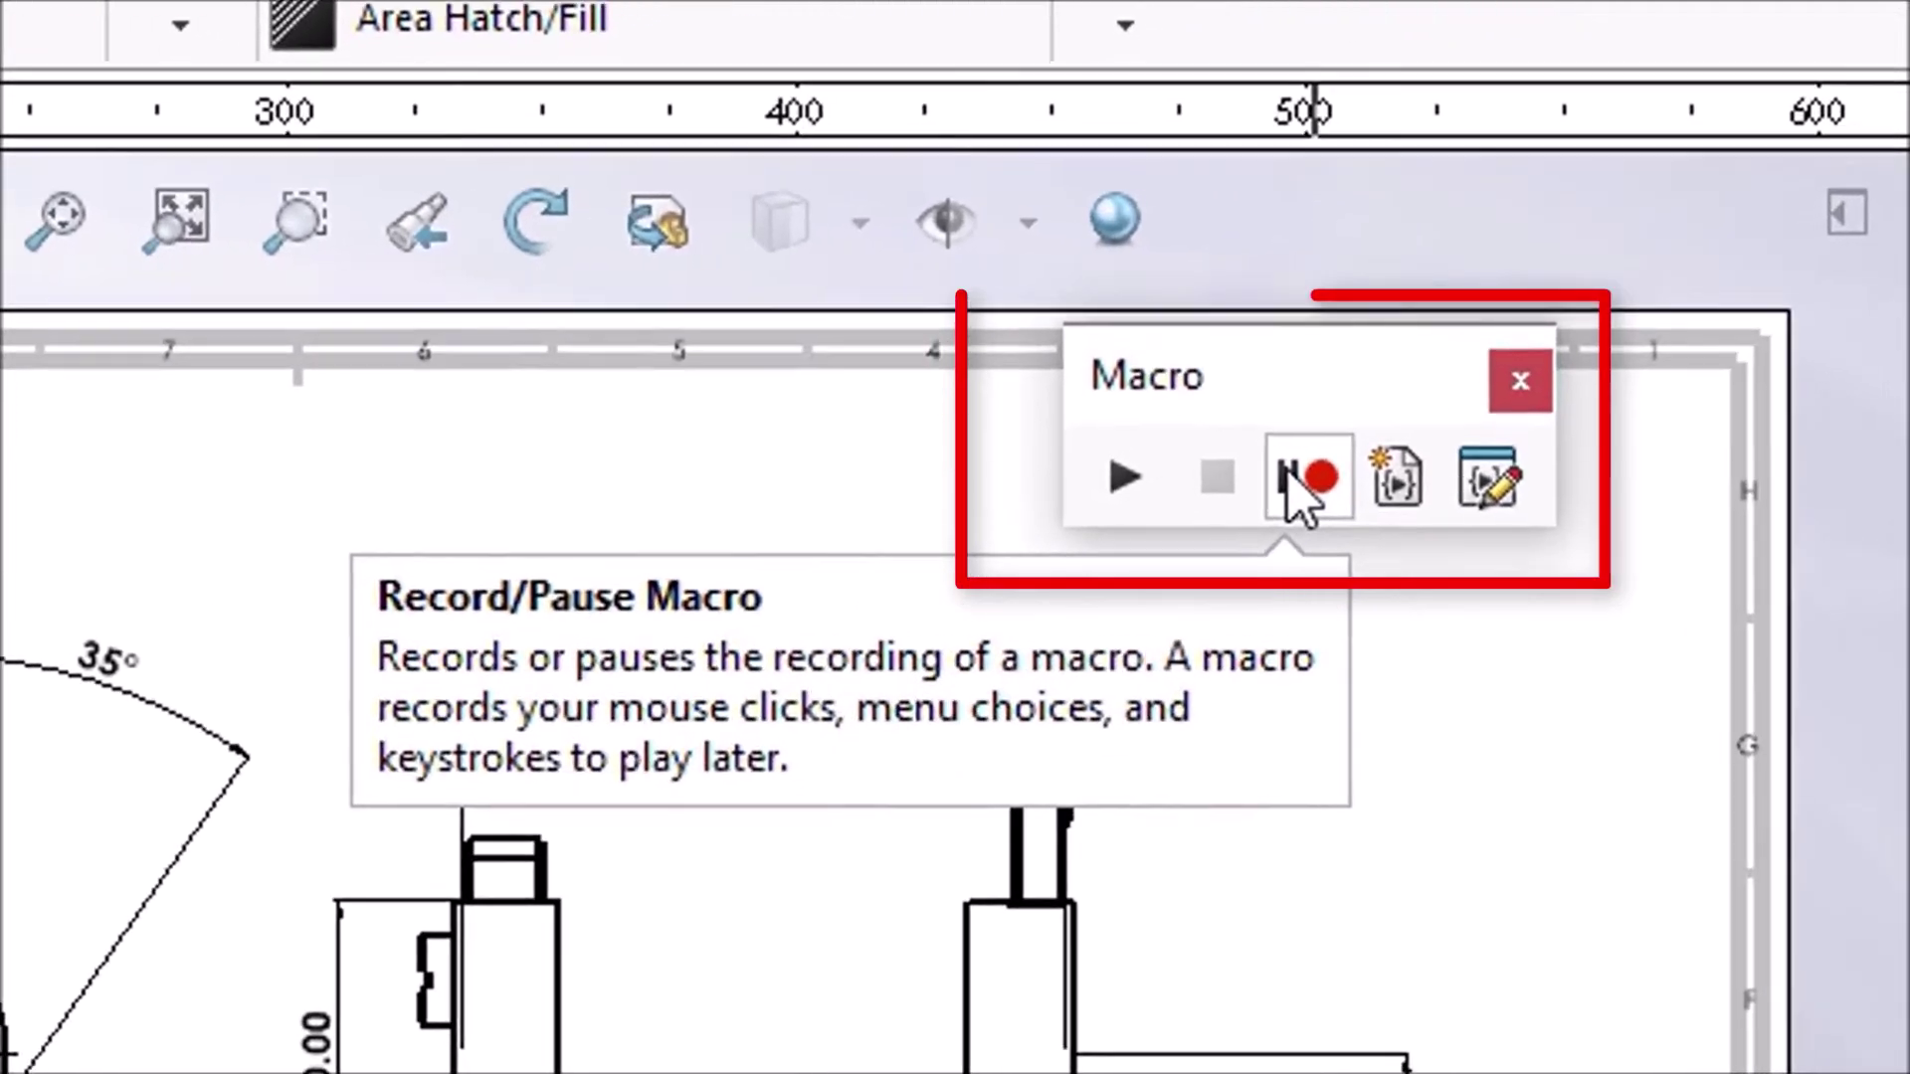
{"action": "left_click", "coordinate": [1445, 372]}
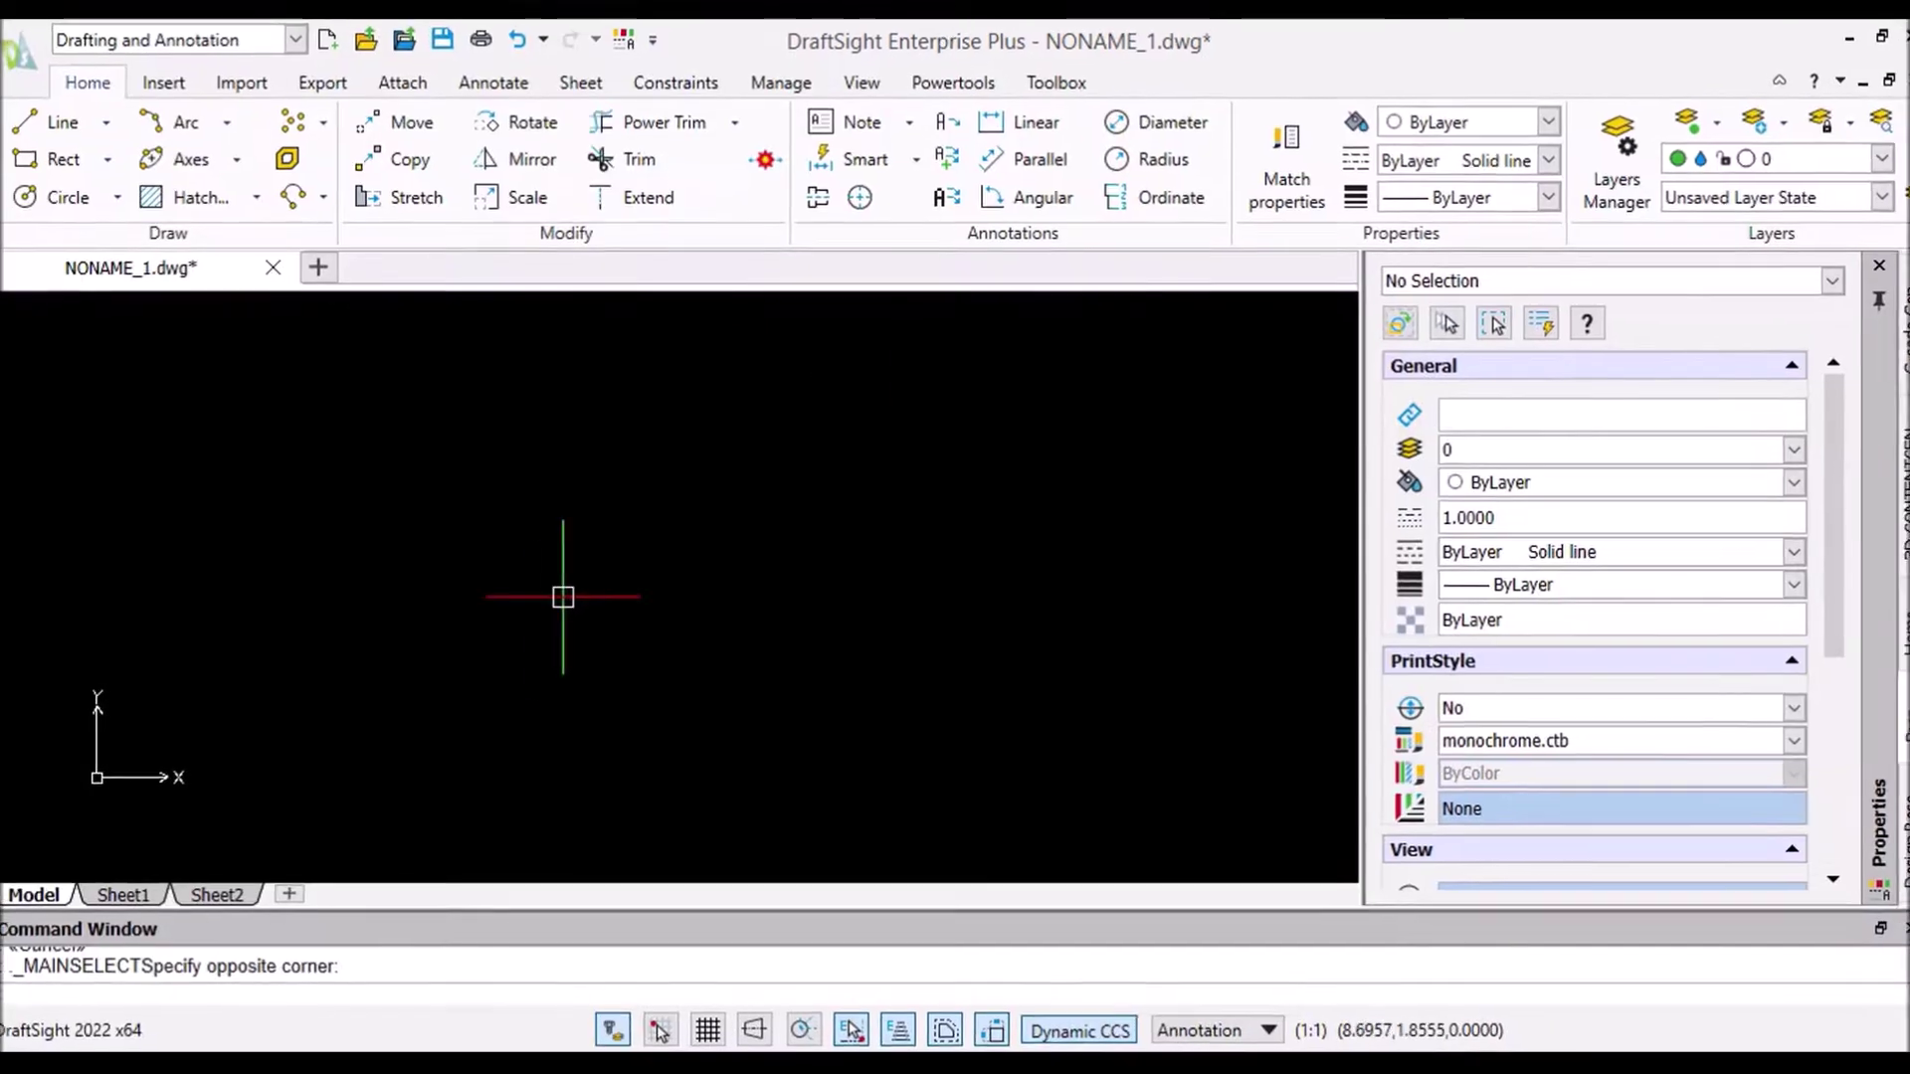
Step: In DraftSight, use XREF to attach the drawing file YOKE - SAW PIVOT as a reference in NONAME_1.dwg
{"action": "type", "text": "xref"}
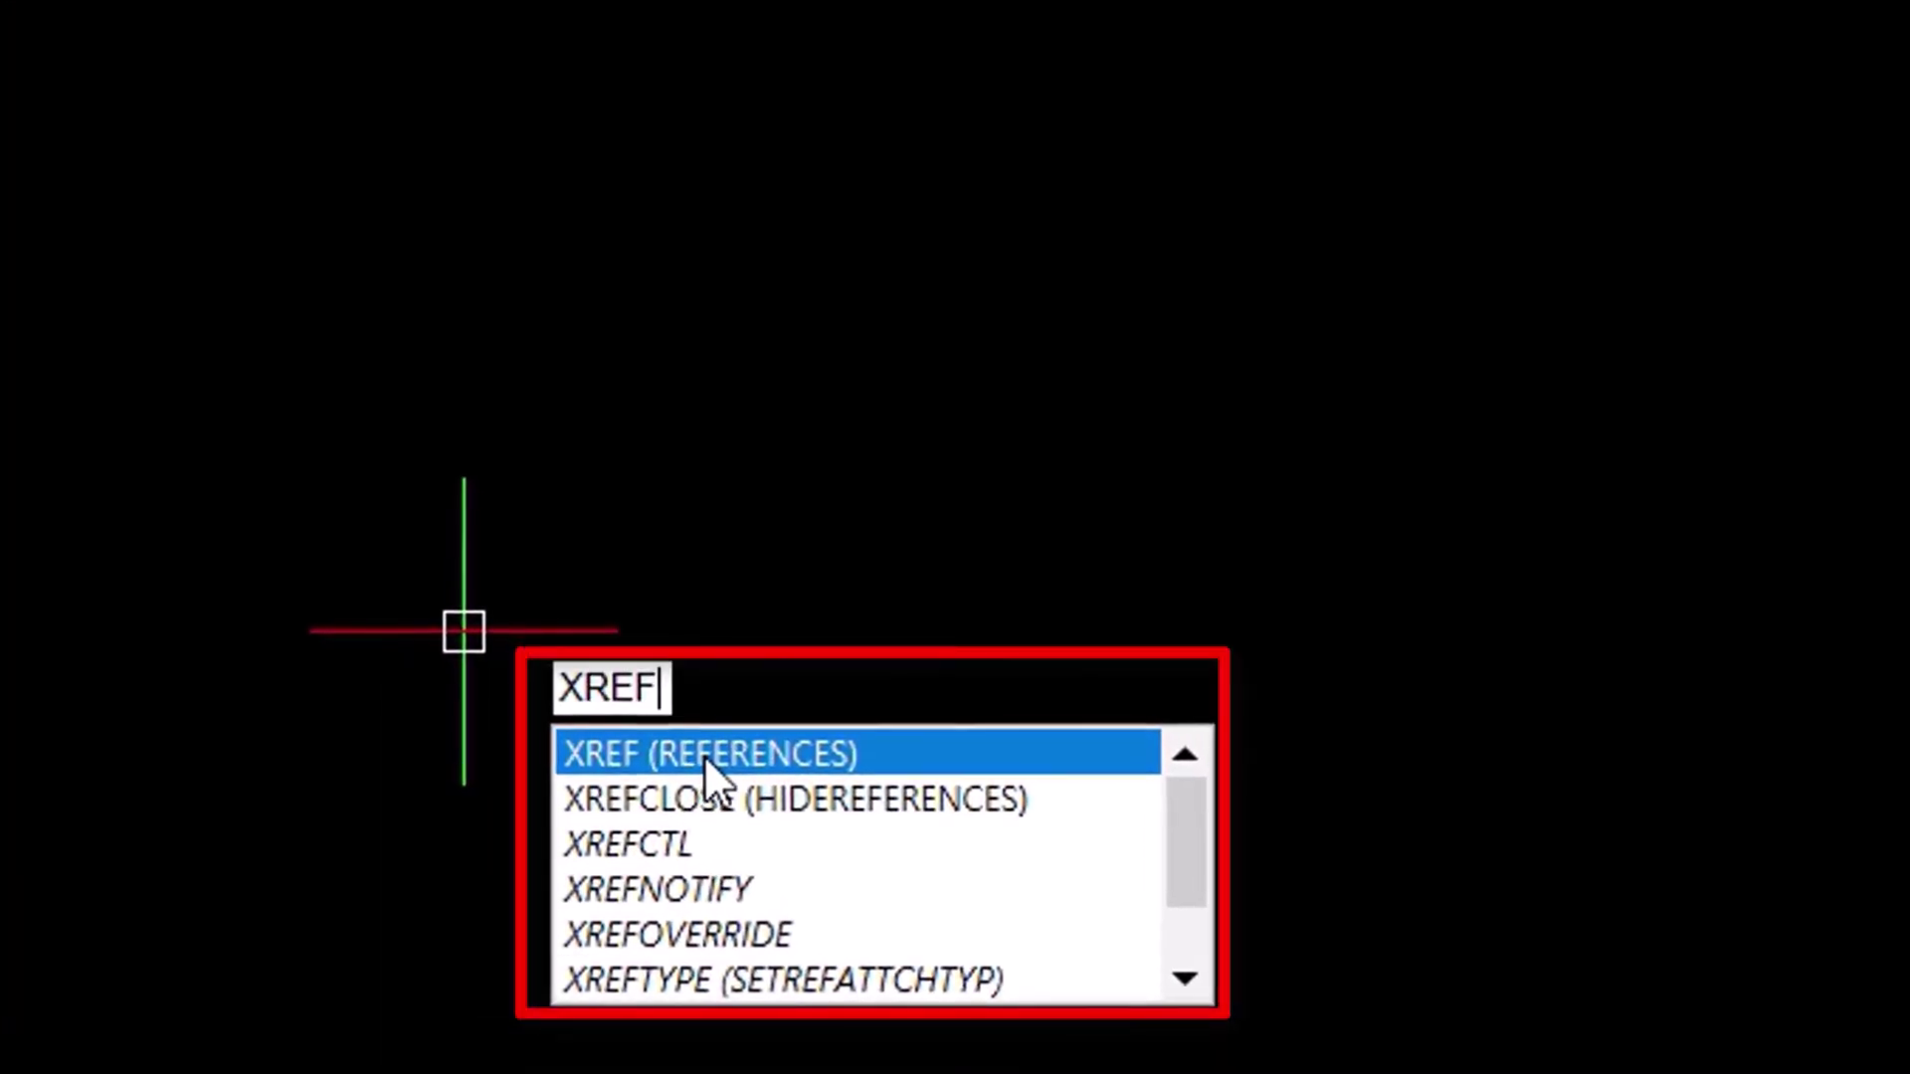
{"action": "left_click", "coordinate": [696, 753]}
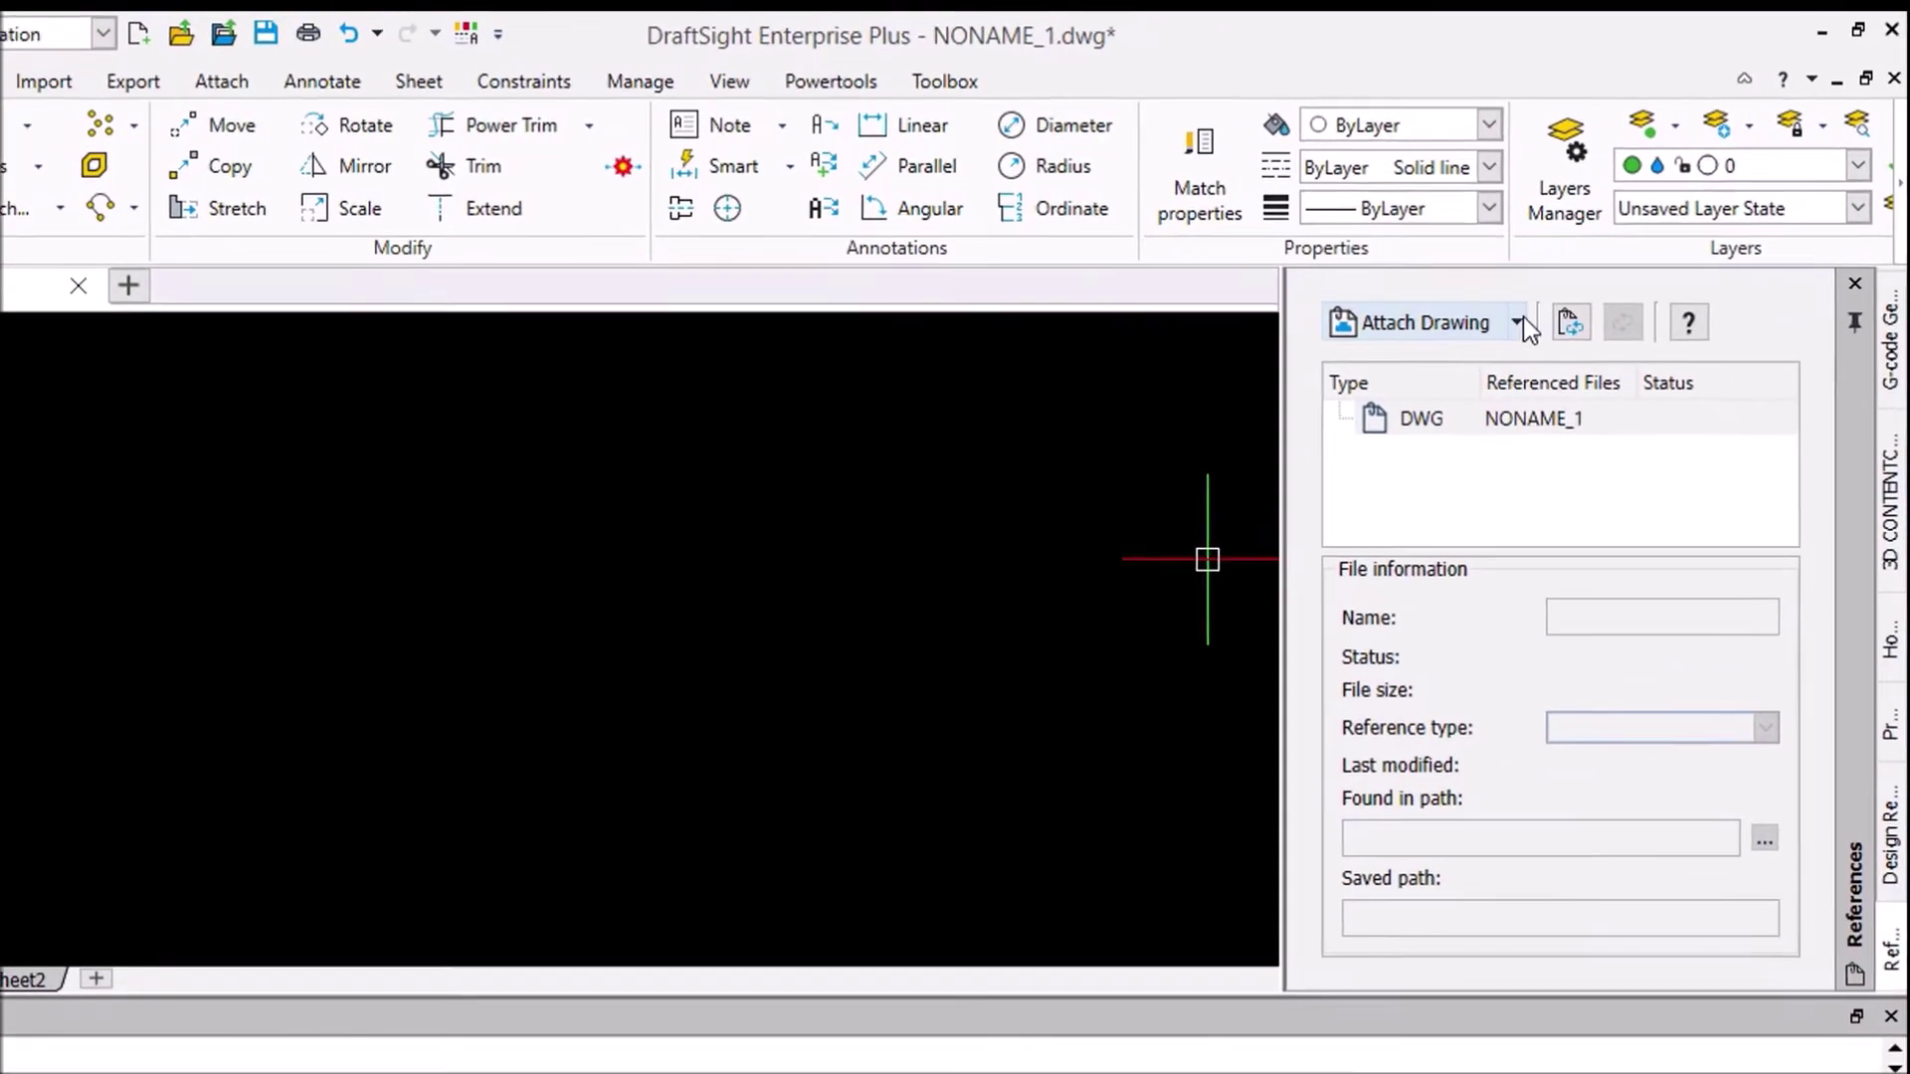
{"action": "left_click", "coordinate": [1564, 304]}
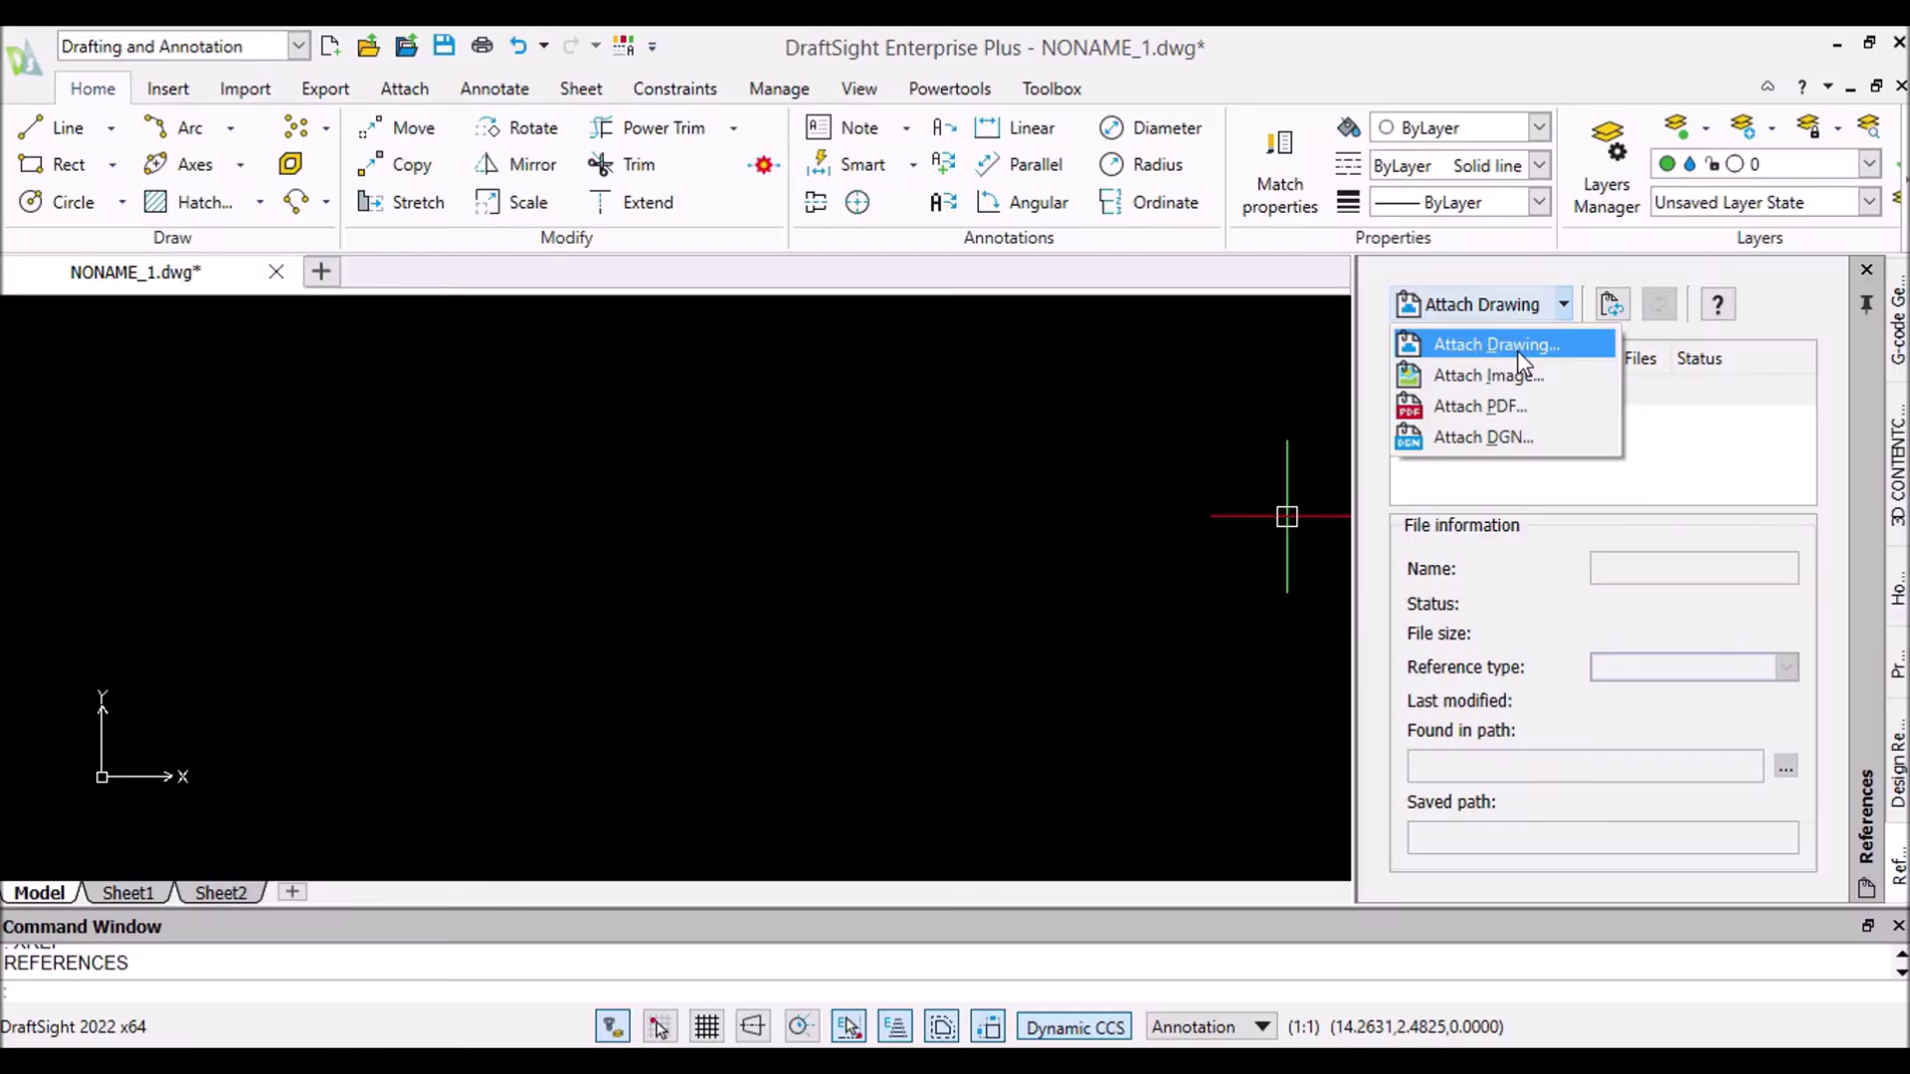
{"action": "left_click", "coordinate": [1005, 607]}
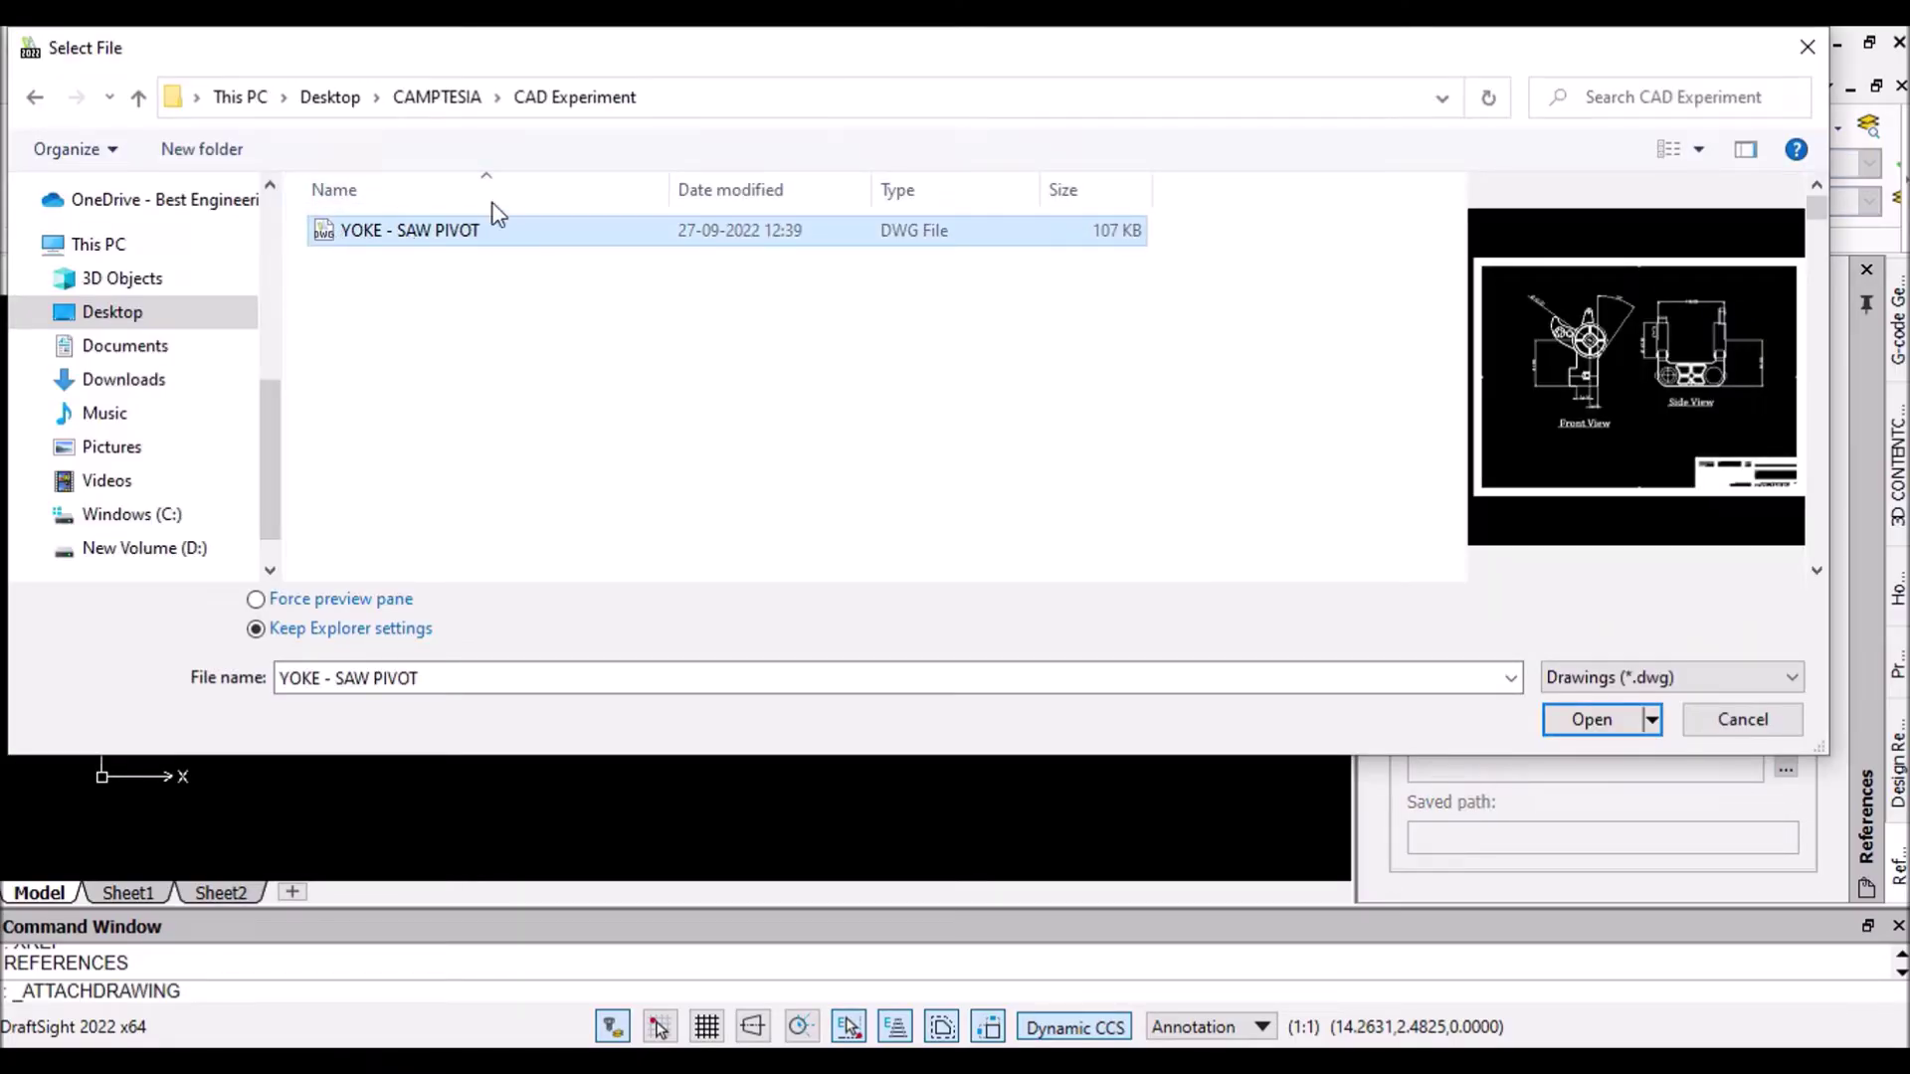
{"action": "left_click", "coordinate": [1592, 721]}
{"action": "scroll", "coordinate": [845, 557], "scroll_direction": "down", "scroll_amount": 3}
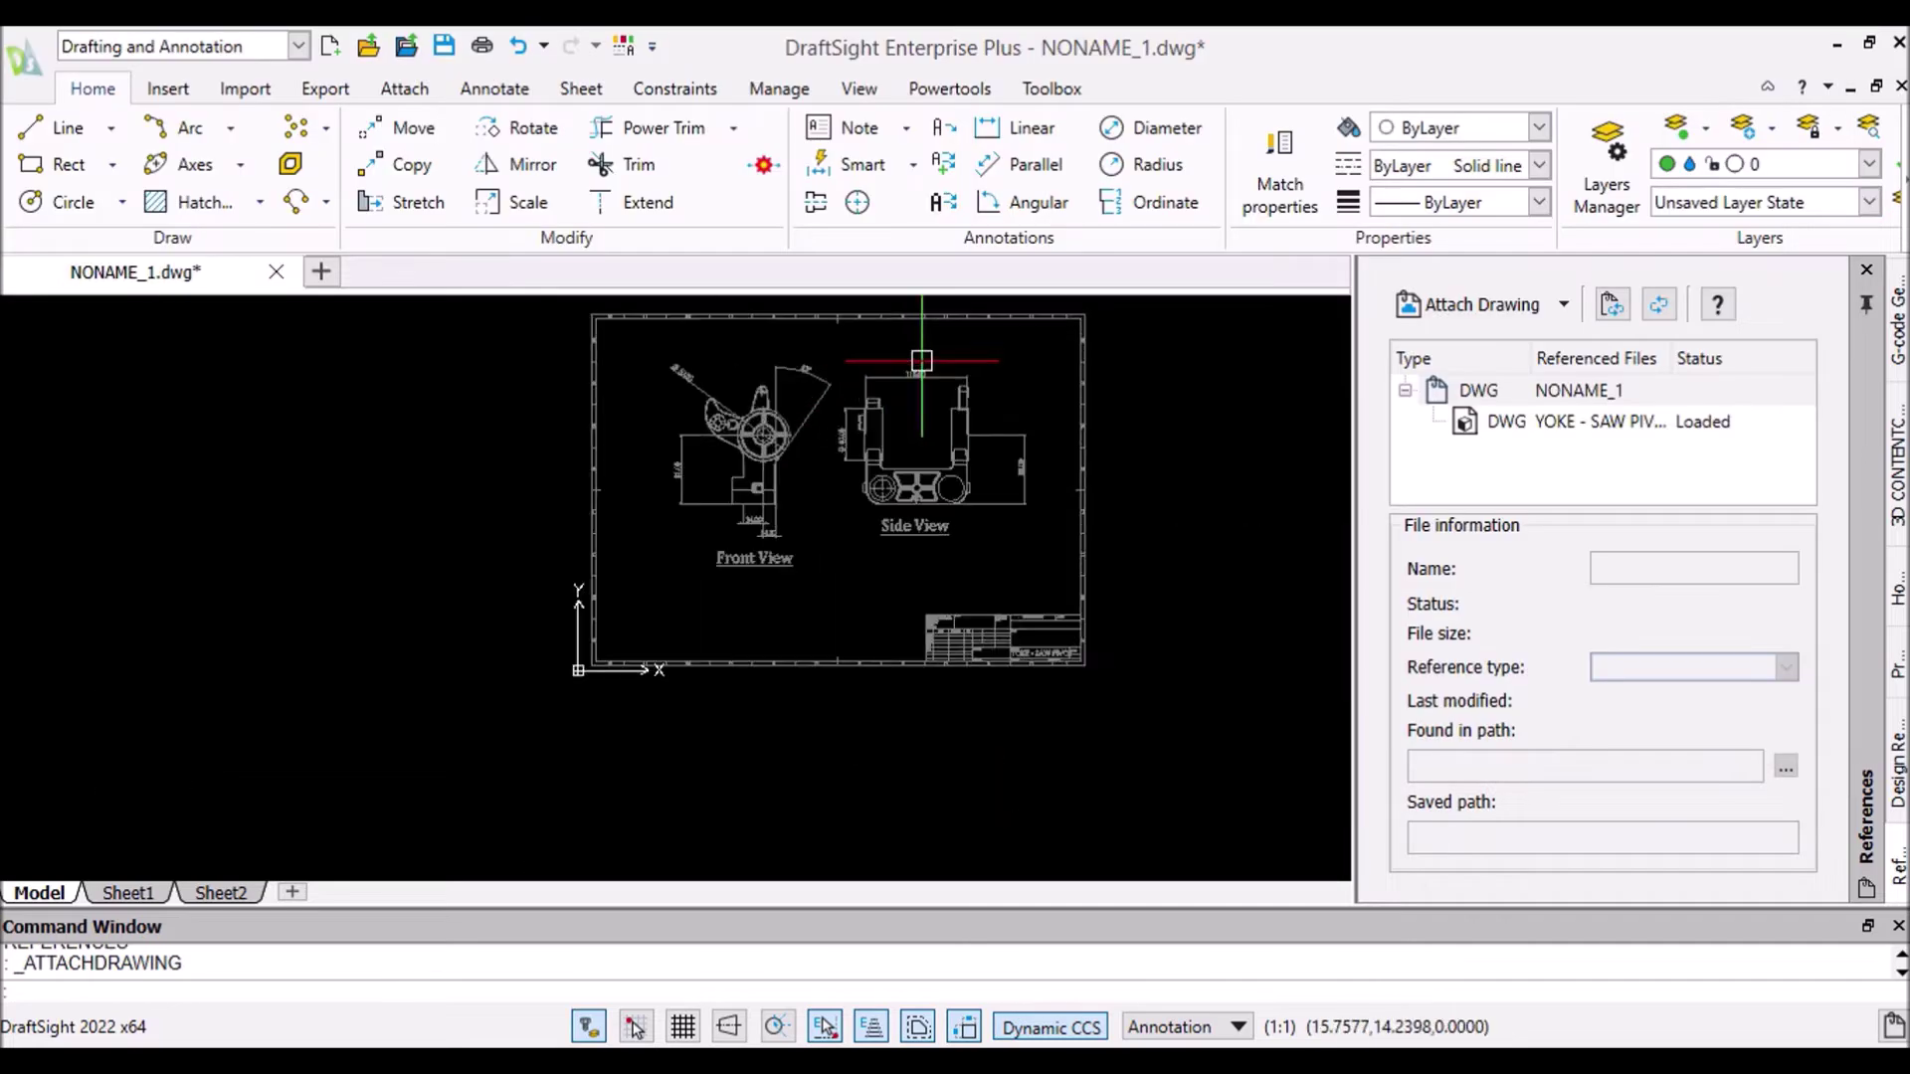
Step: Inspect the front and side views and their dimensions in the attached reference drawing
{"action": "scroll", "coordinate": [825, 602], "scroll_direction": "up", "scroll_amount": 5}
{"action": "mouse_move", "coordinate": [704, 574]}
{"action": "middle_mouse_down"}
{"action": "mouse_move", "coordinate": [852, 521]}
{"action": "mouse_move", "coordinate": [875, 549]}
{"action": "middle_mouse_up"}
{"action": "scroll", "coordinate": [852, 520], "scroll_direction": "down", "scroll_amount": 2}
{"action": "scroll", "coordinate": [875, 548], "scroll_direction": "up", "scroll_amount": 1}
{"action": "scroll", "coordinate": [1234, 524], "scroll_direction": "down", "scroll_amount": 2}
{"action": "middle_click_drag", "start_coordinate": [1234, 524], "coordinate": [938, 538]}
{"action": "scroll", "coordinate": [966, 522], "scroll_direction": "up", "scroll_amount": 3}
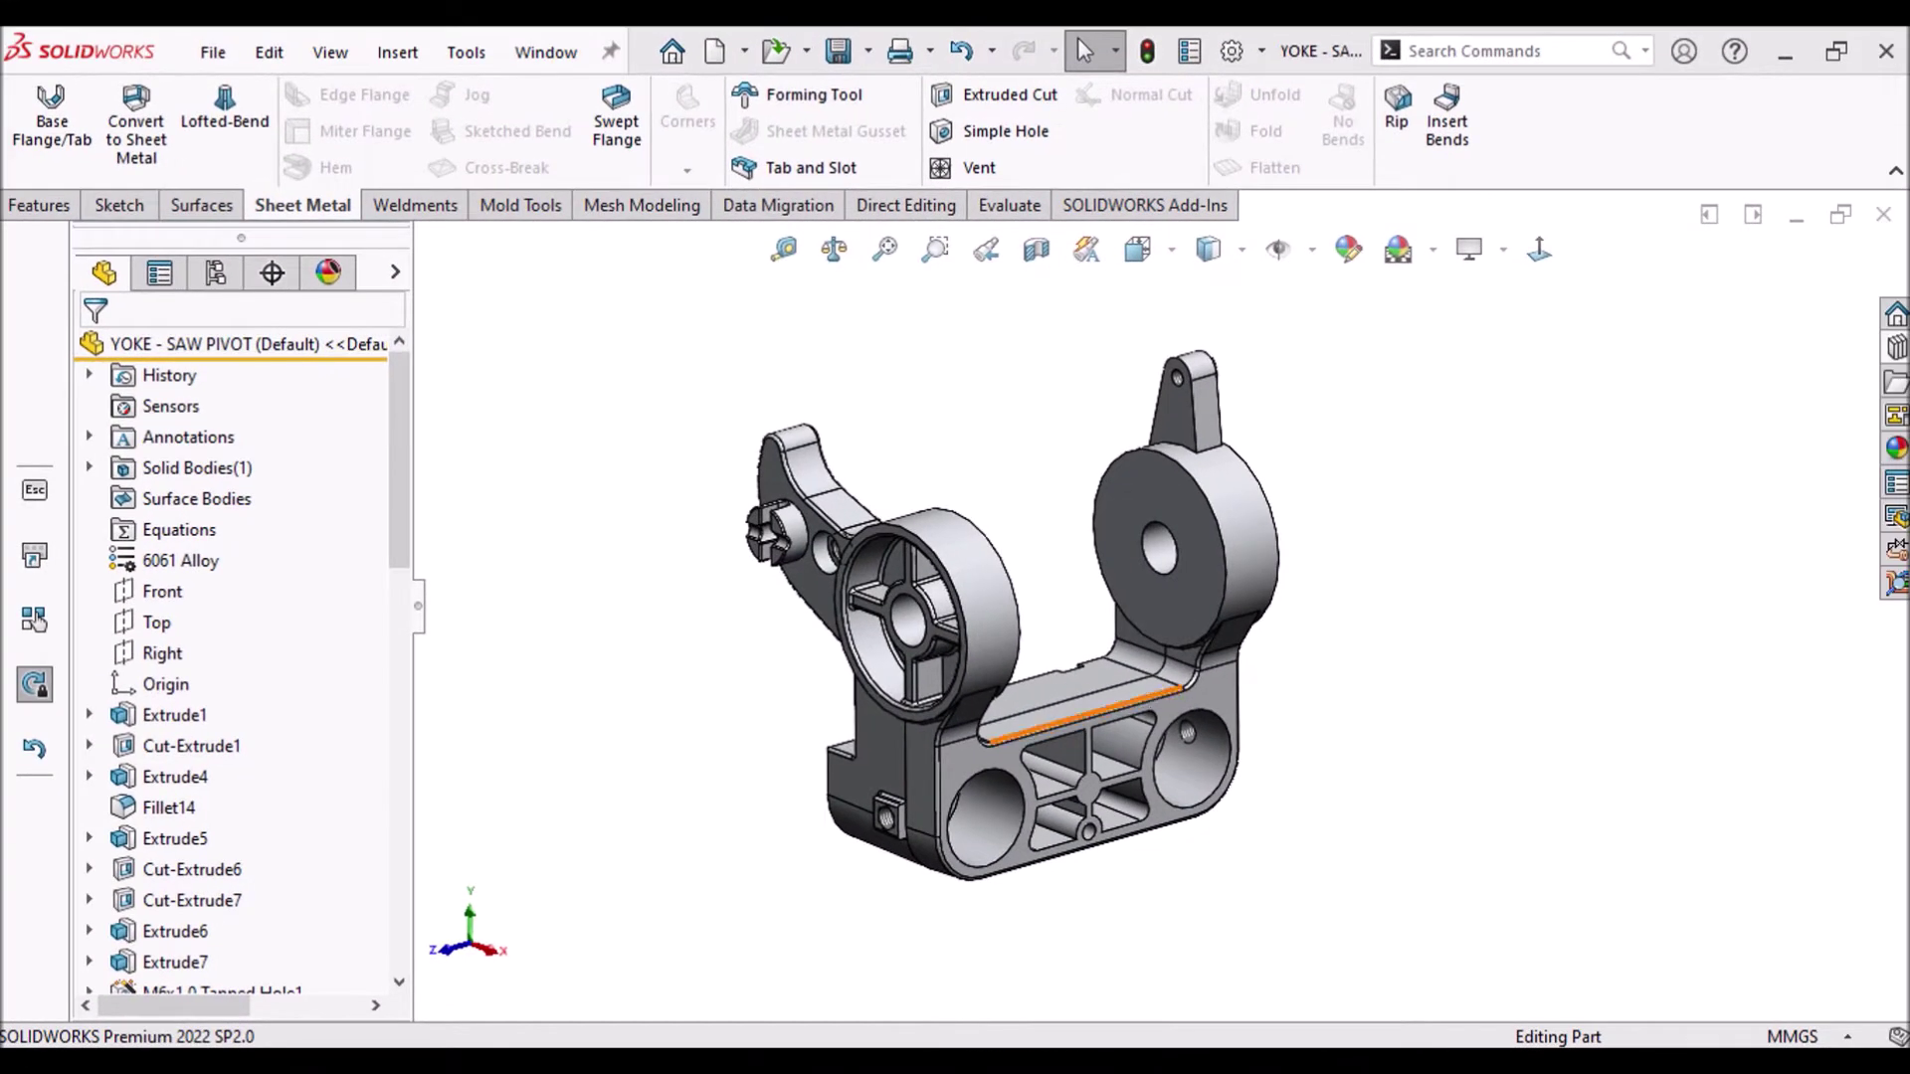
Step: In the SOLIDWORKS yoke part, set the base extrusion's Height dimension to 80 mm
{"action": "middle_click_drag", "start_coordinate": [845, 597], "coordinate": [677, 656]}
{"action": "double_click", "coordinate": [970, 746]}
{"action": "scroll", "coordinate": [676, 656], "scroll_direction": "down", "scroll_amount": 2}
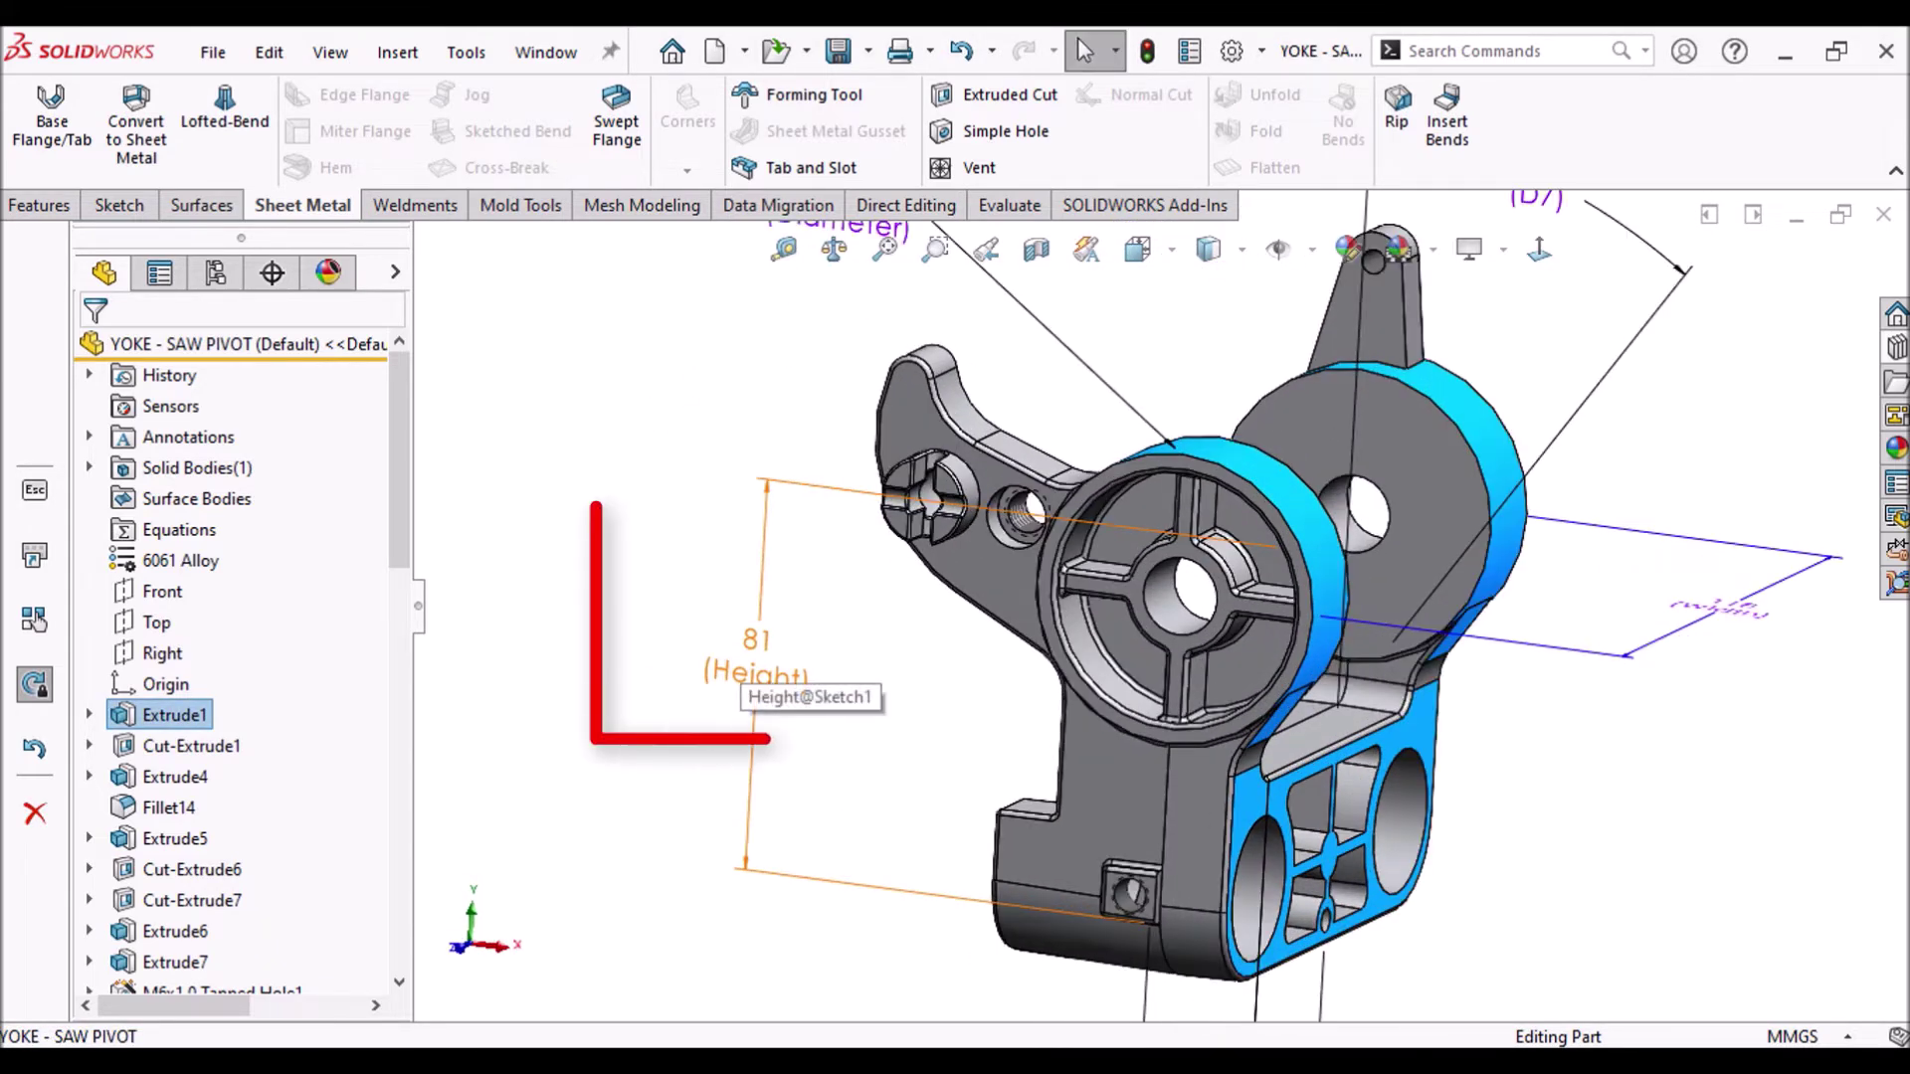
{"action": "double_click", "coordinate": [756, 646]}
{"action": "type", "text": "80"}
{"action": "key", "text": "Return"}
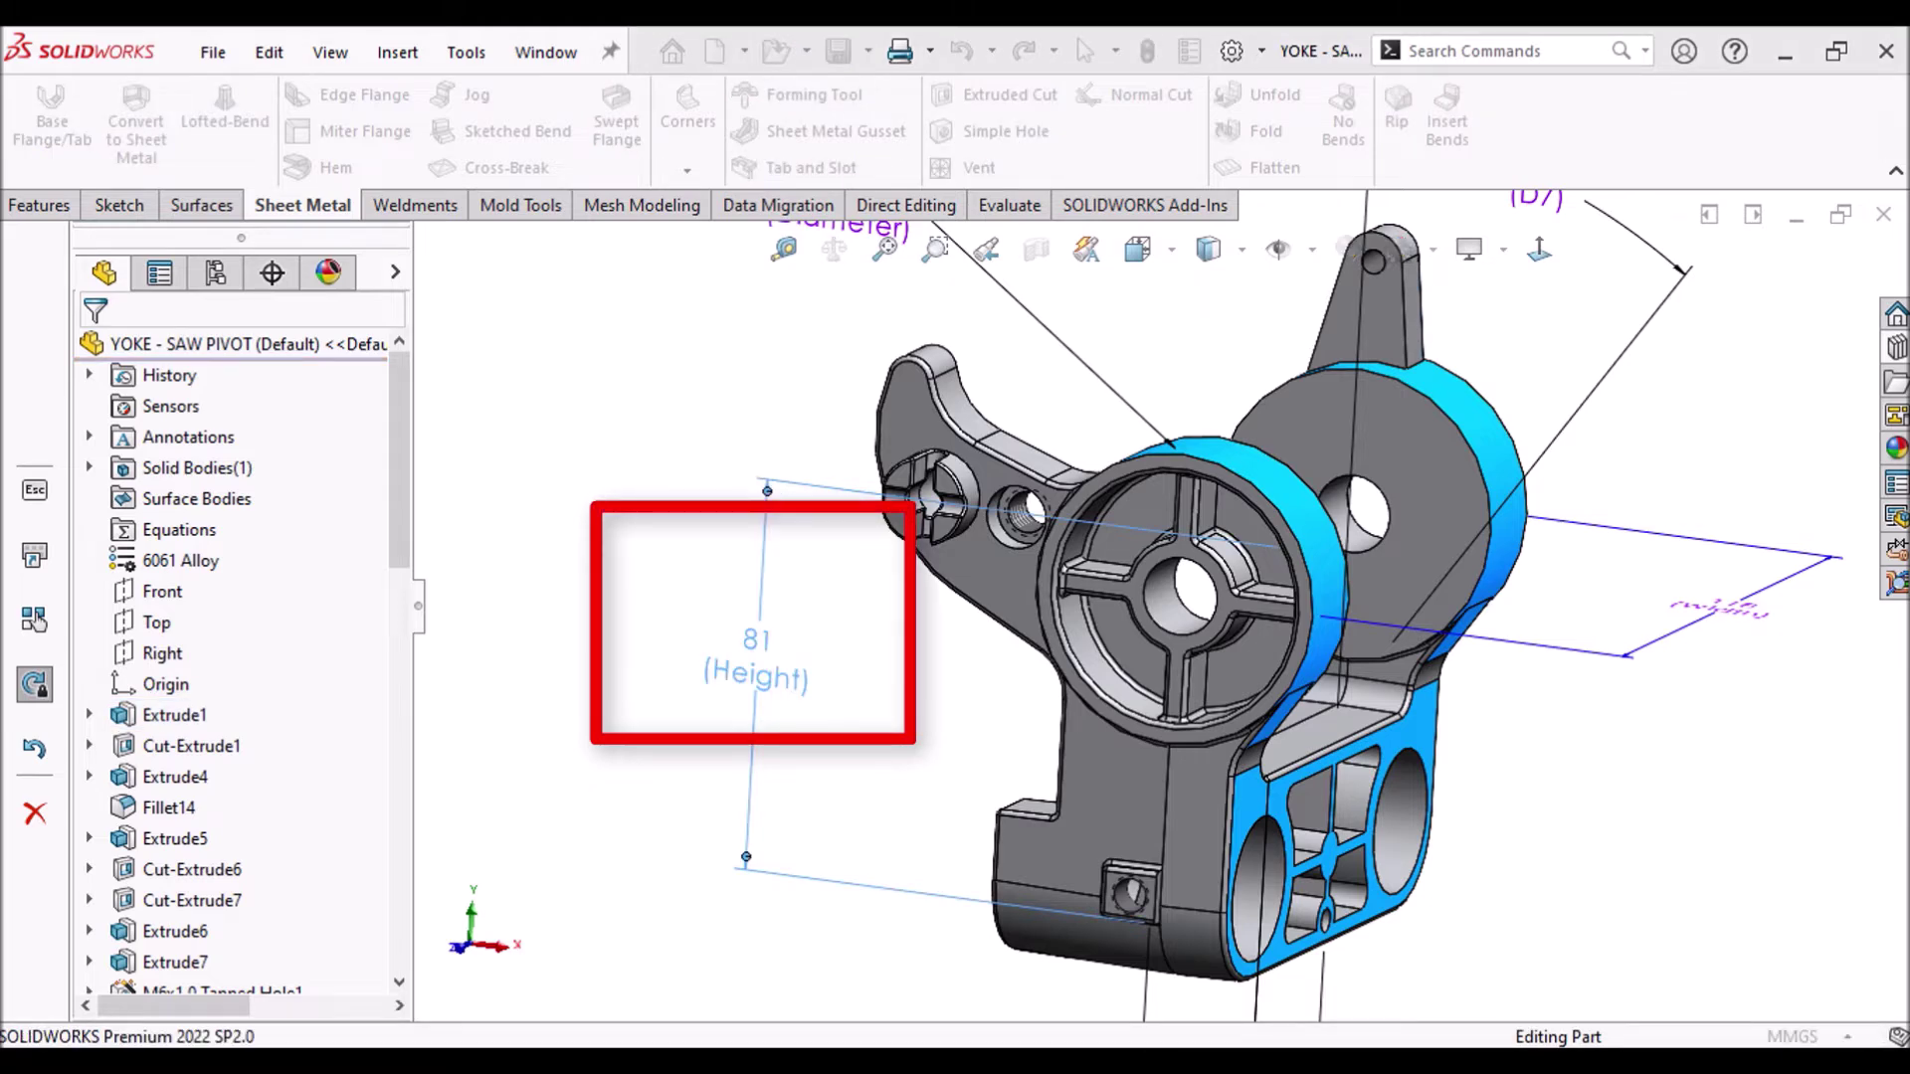
Step: Set the base extrusion's Width dimension to 120 mm
{"action": "scroll", "coordinate": [1188, 582], "scroll_direction": "up", "scroll_amount": 4}
{"action": "scroll", "coordinate": [1144, 716], "scroll_direction": "down", "scroll_amount": 5}
{"action": "middle_click_drag", "start_coordinate": [1189, 582], "coordinate": [1193, 756]}
{"action": "scroll", "coordinate": [1194, 756], "scroll_direction": "up", "scroll_amount": 2}
{"action": "scroll", "coordinate": [1413, 846], "scroll_direction": "down", "scroll_amount": 2}
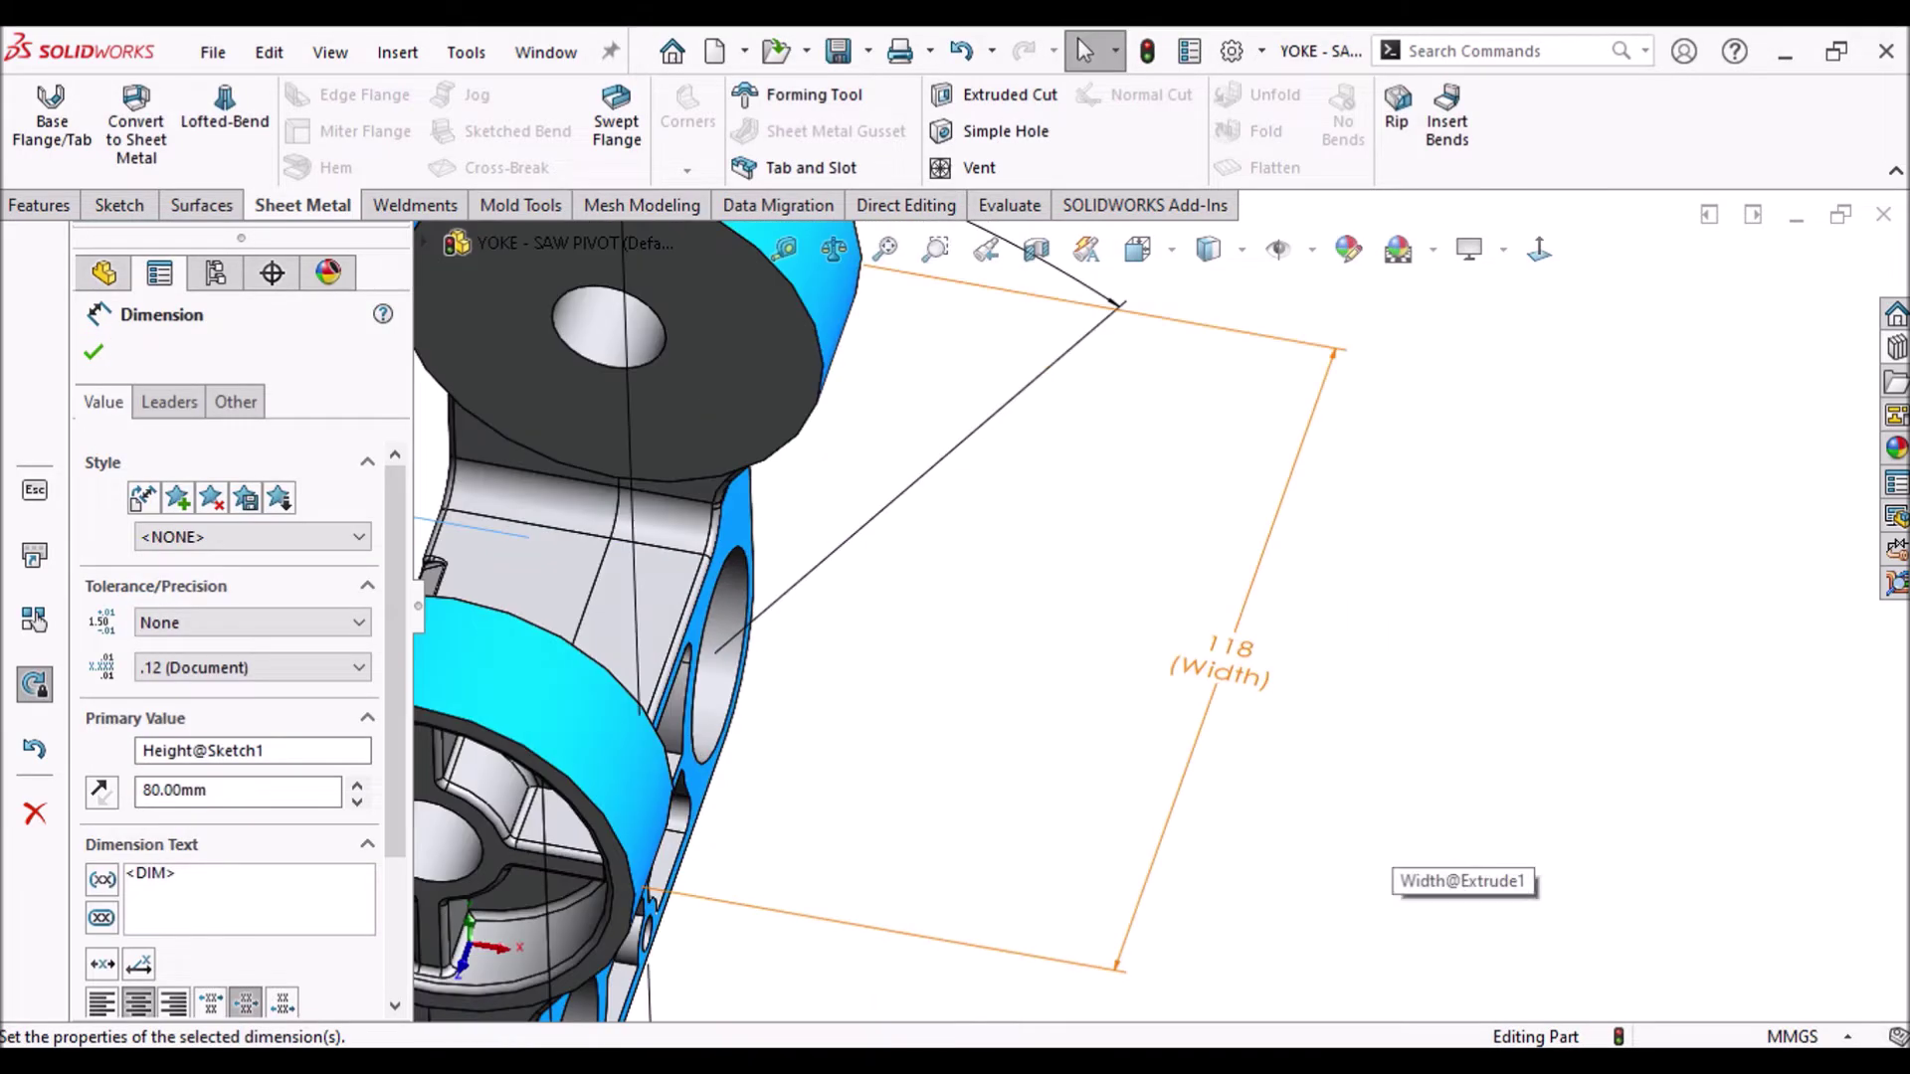
{"action": "double_click", "coordinate": [1230, 657]}
{"action": "type", "text": "120"}
{"action": "key", "text": "Return"}
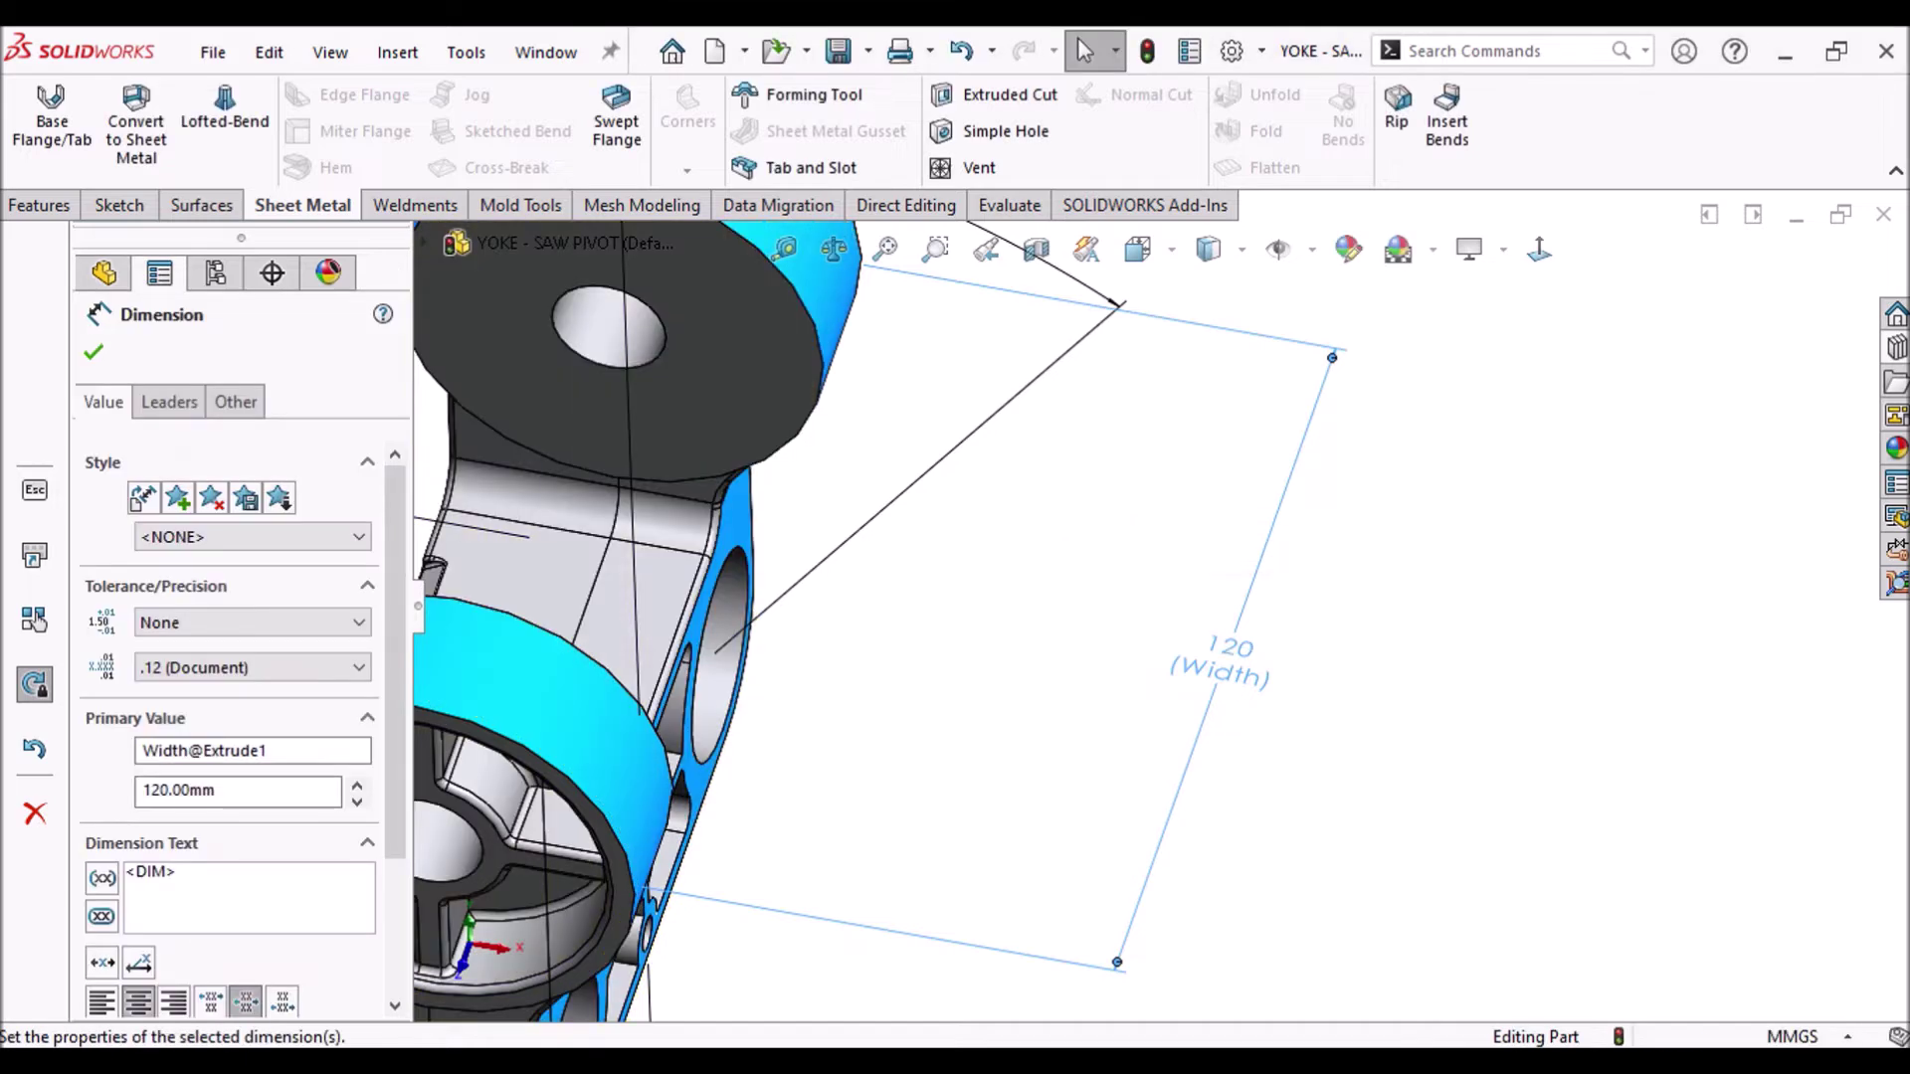
Step: Set the Diameter dimension of the yoke's round ends to 62 mm and finish editing the dimensions
{"action": "scroll", "coordinate": [955, 597], "scroll_direction": "up", "scroll_amount": 3}
{"action": "scroll", "coordinate": [589, 345], "scroll_direction": "down", "scroll_amount": 3}
{"action": "double_click", "coordinate": [774, 448]}
{"action": "type", "text": "62"}
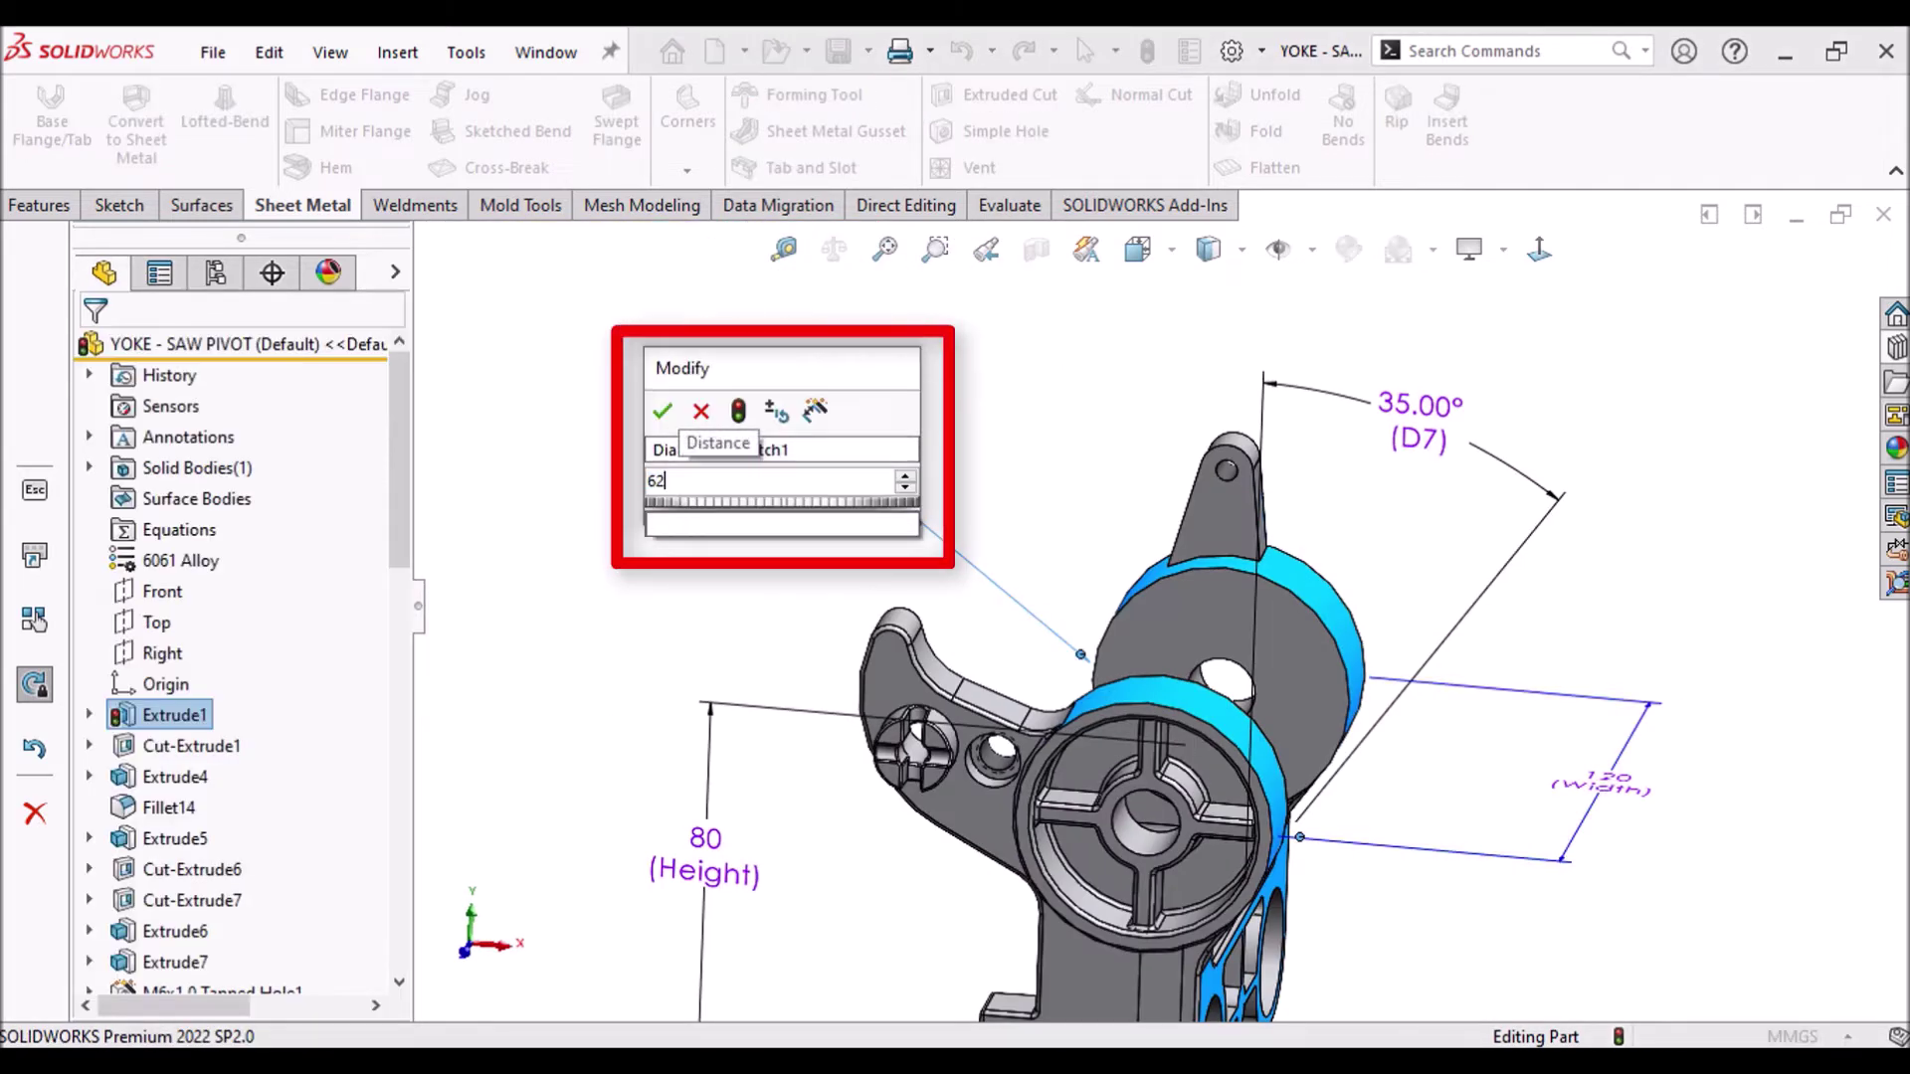
{"action": "key", "text": "Return"}
{"action": "left_click", "coordinate": [94, 350]}
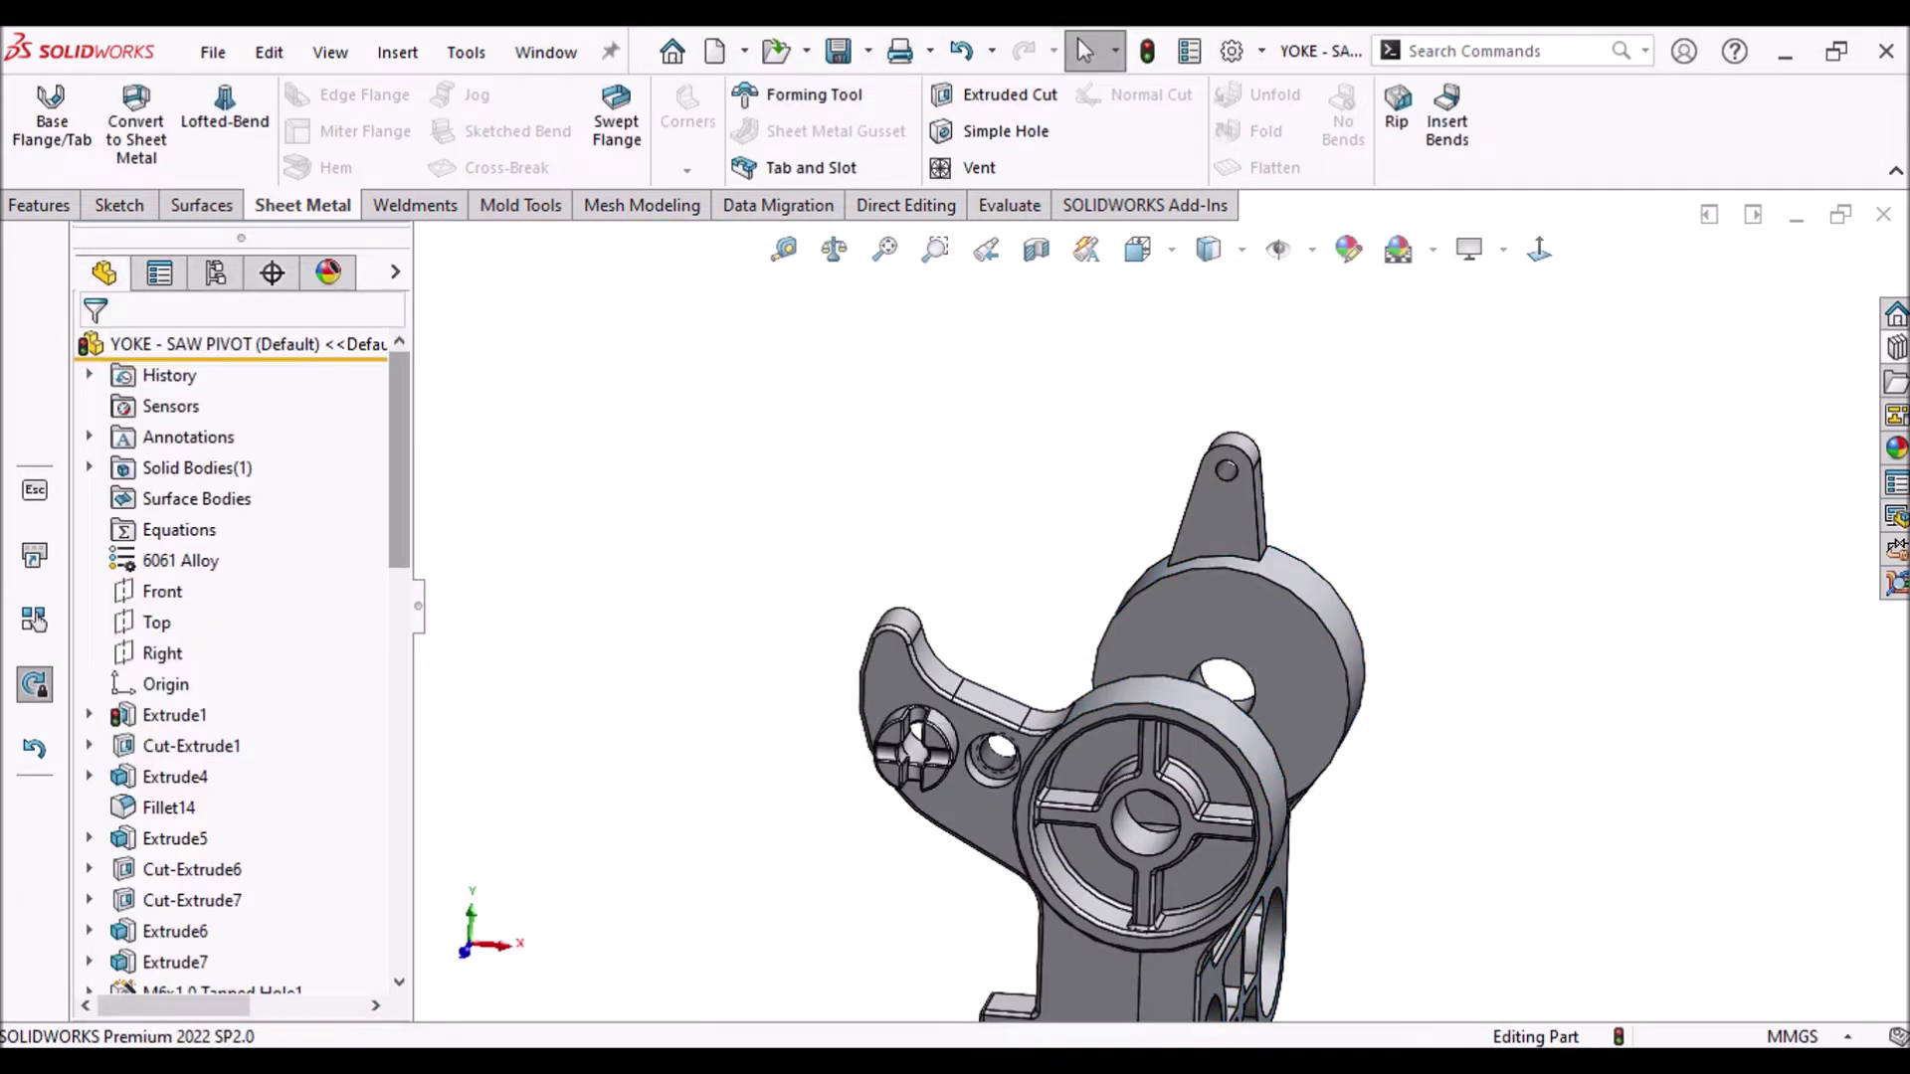
Step: Suppress the features Cut-Extrude12, Rib2 and Cut-Extrude13 that form the ribbed pocket in the yoke's base
{"action": "scroll", "coordinate": [239, 656], "scroll_direction": "down", "scroll_amount": 7}
{"action": "scroll", "coordinate": [238, 657], "scroll_direction": "down", "scroll_amount": 3}
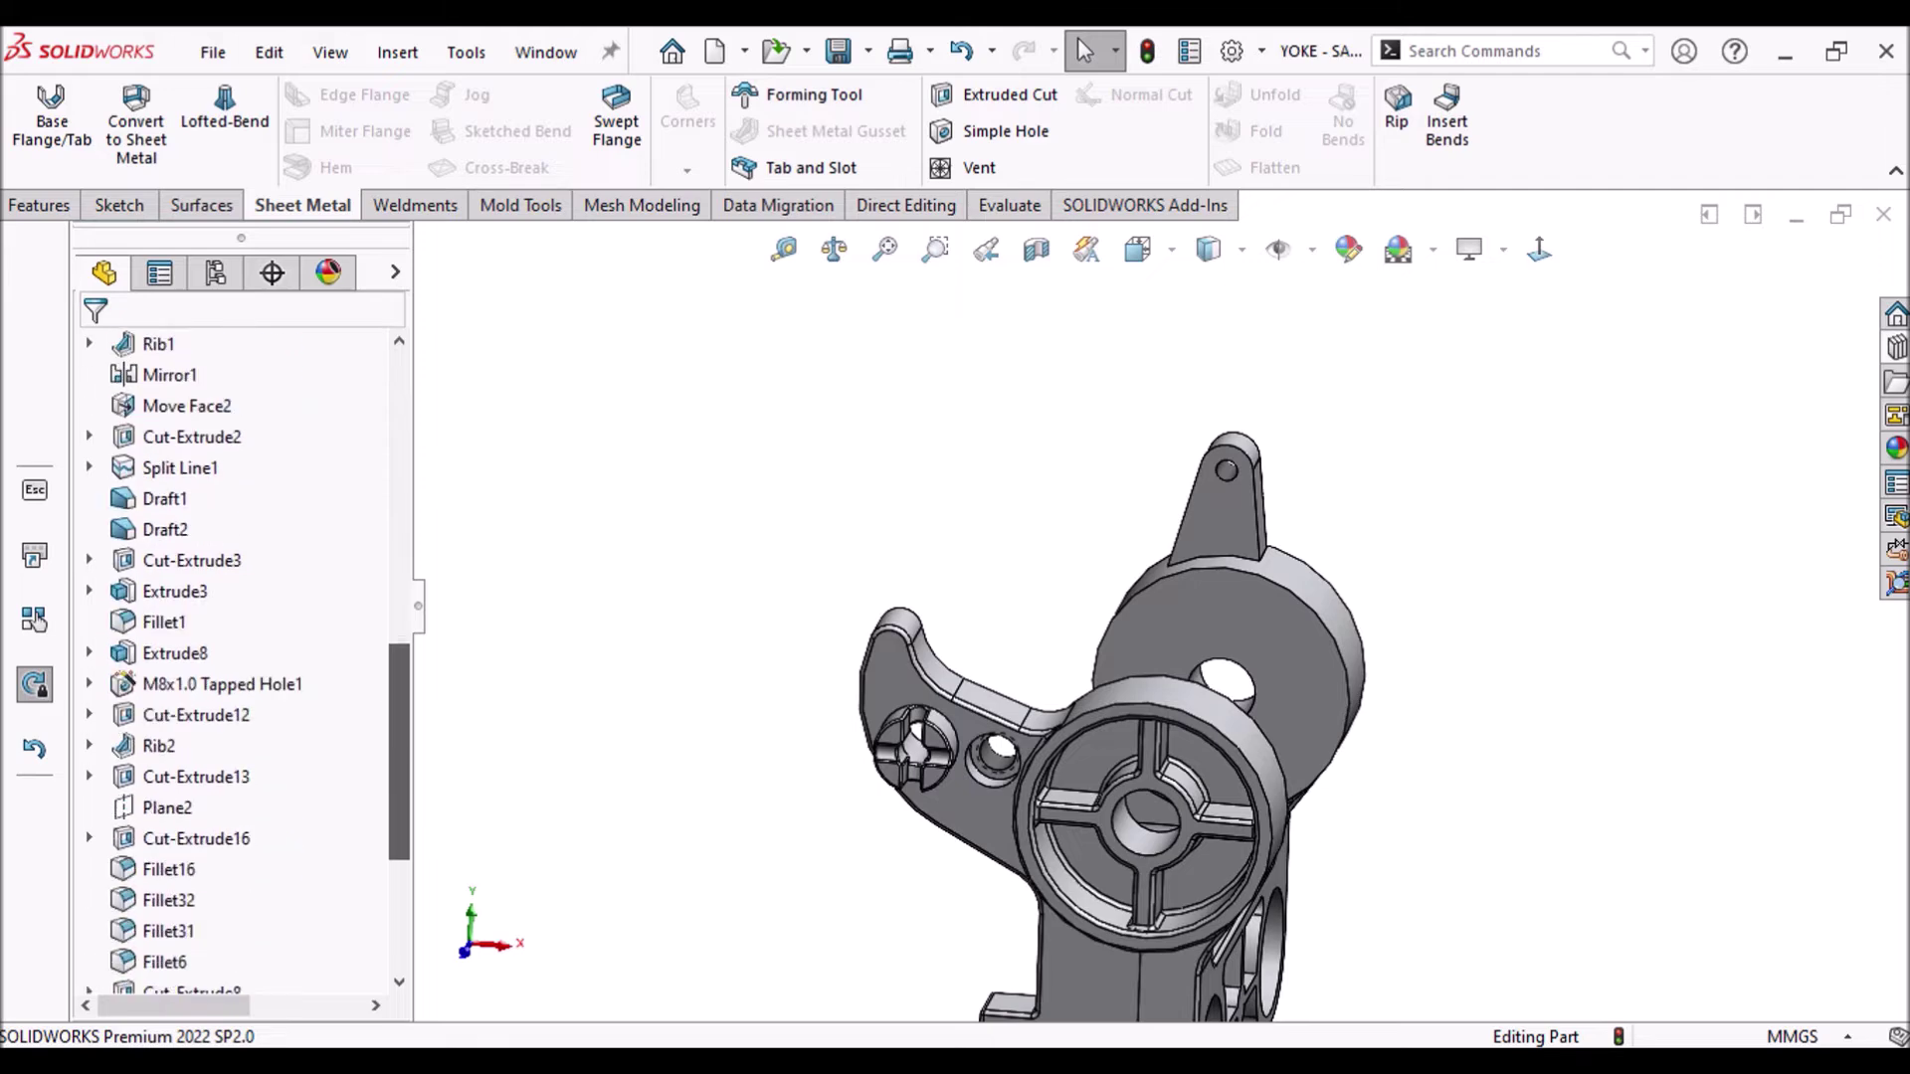
{"action": "left_click", "coordinate": [196, 684]}
{"action": "scroll", "coordinate": [1234, 557], "scroll_direction": "up", "scroll_amount": 7}
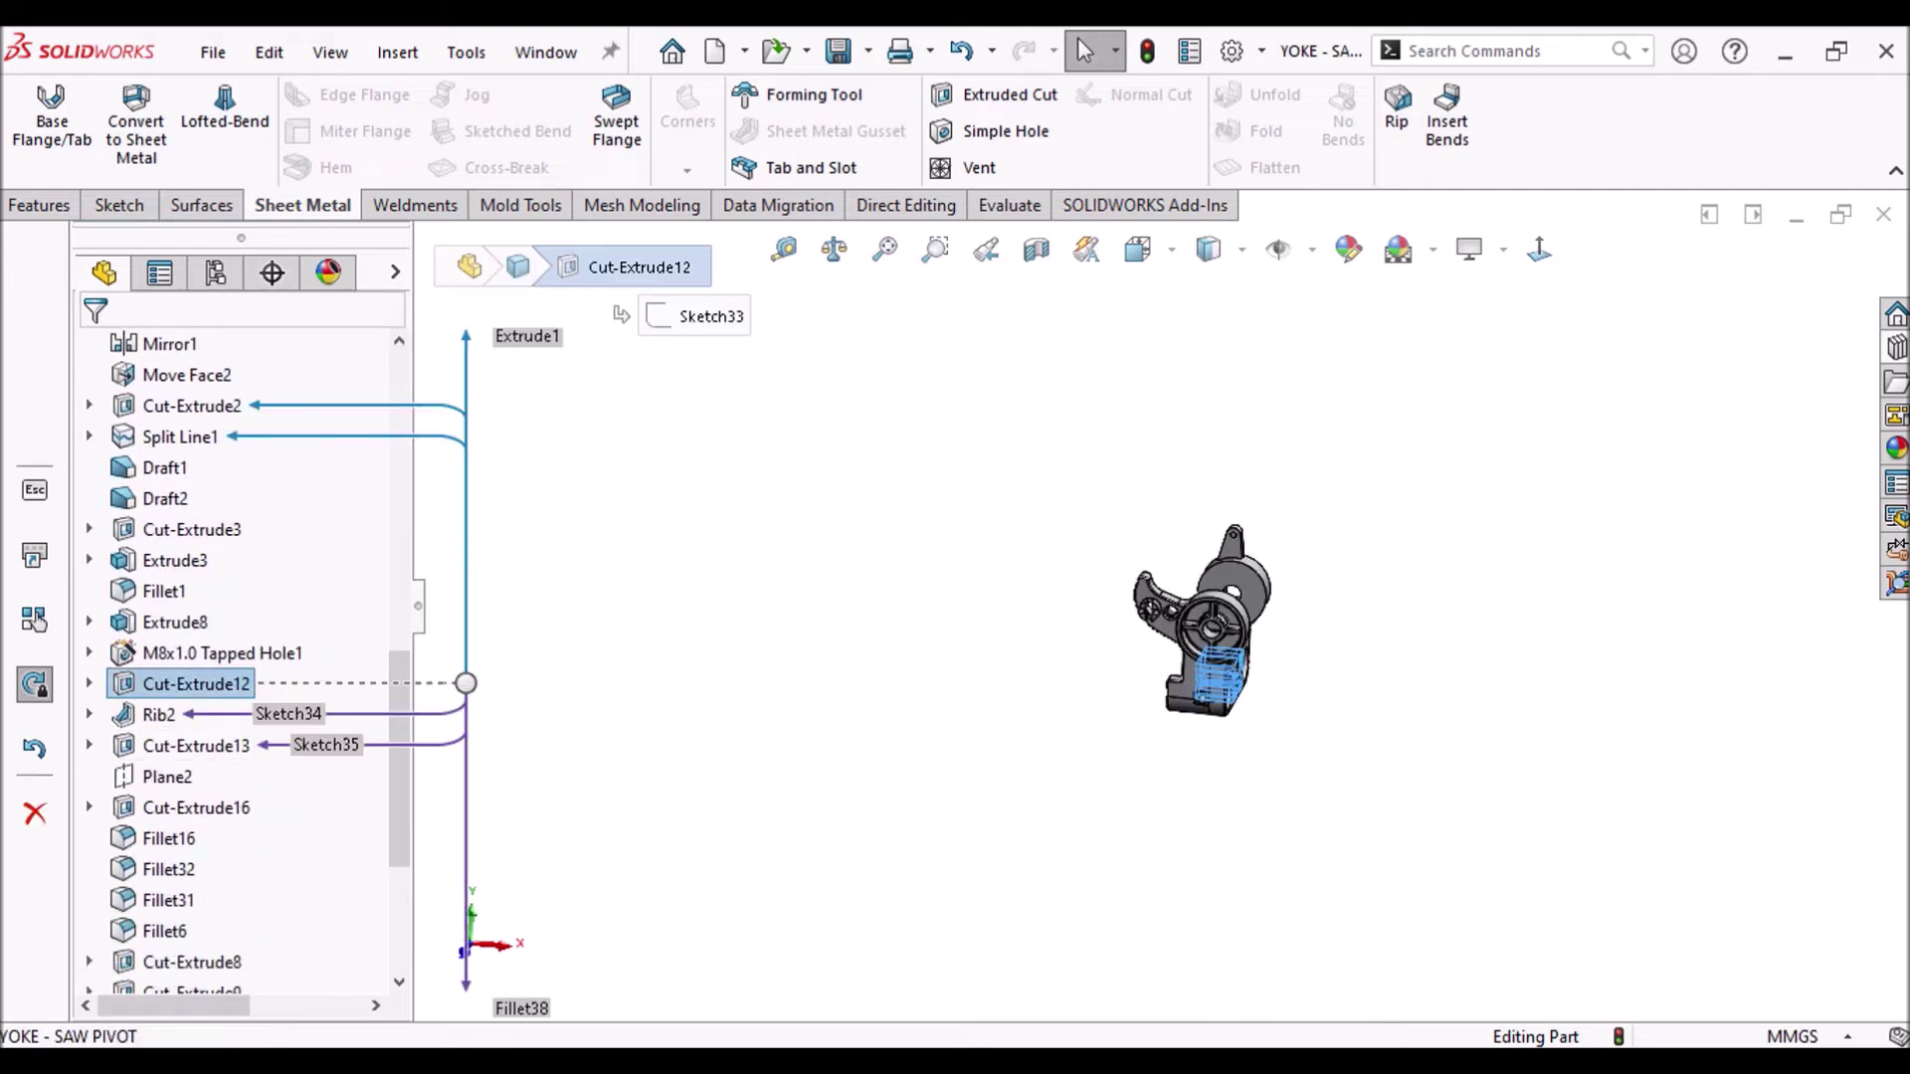
{"action": "scroll", "coordinate": [1233, 557], "scroll_direction": "down", "scroll_amount": 5}
{"action": "middle_click_drag", "start_coordinate": [1234, 557], "coordinate": [1045, 597]}
{"action": "scroll", "coordinate": [1087, 660], "scroll_direction": "down", "scroll_amount": 2}
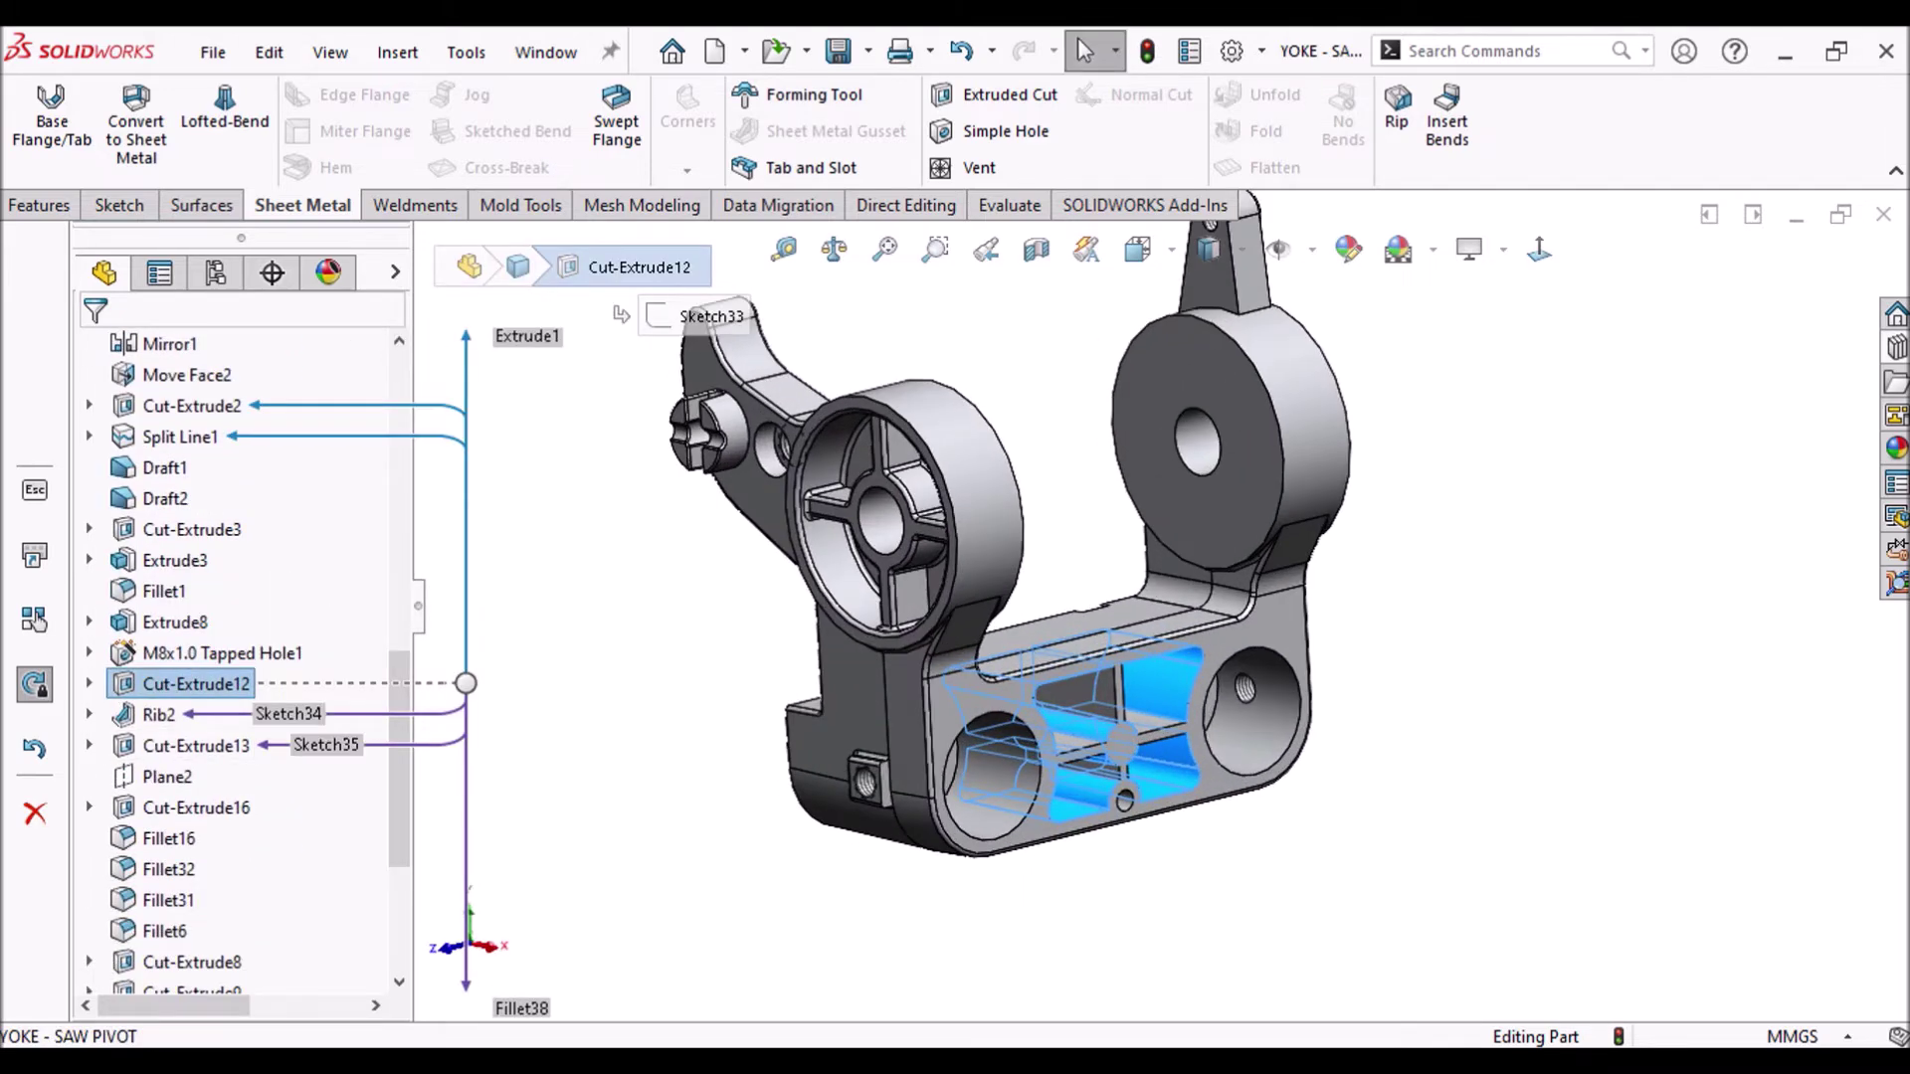
{"action": "left_click", "coordinate": [158, 714], "text": "ctrl"}
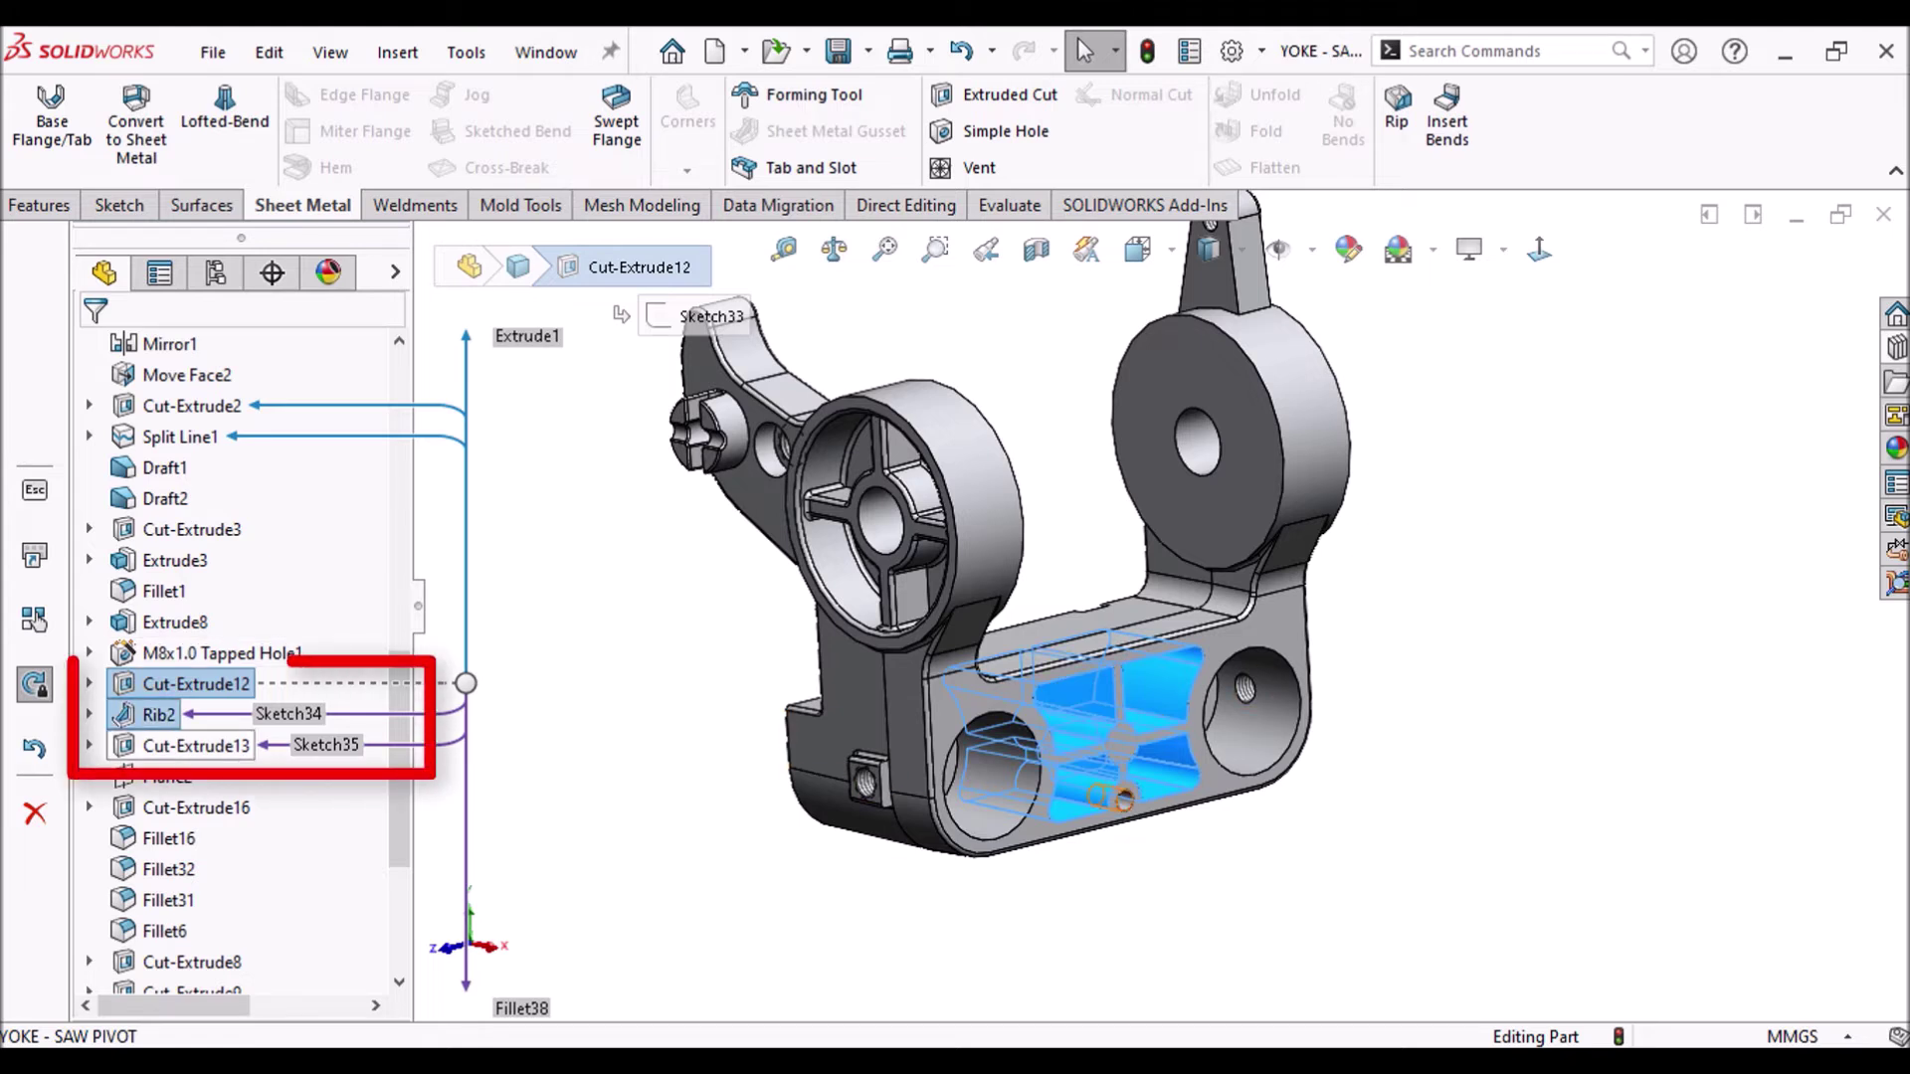
{"action": "left_click", "coordinate": [261, 685]}
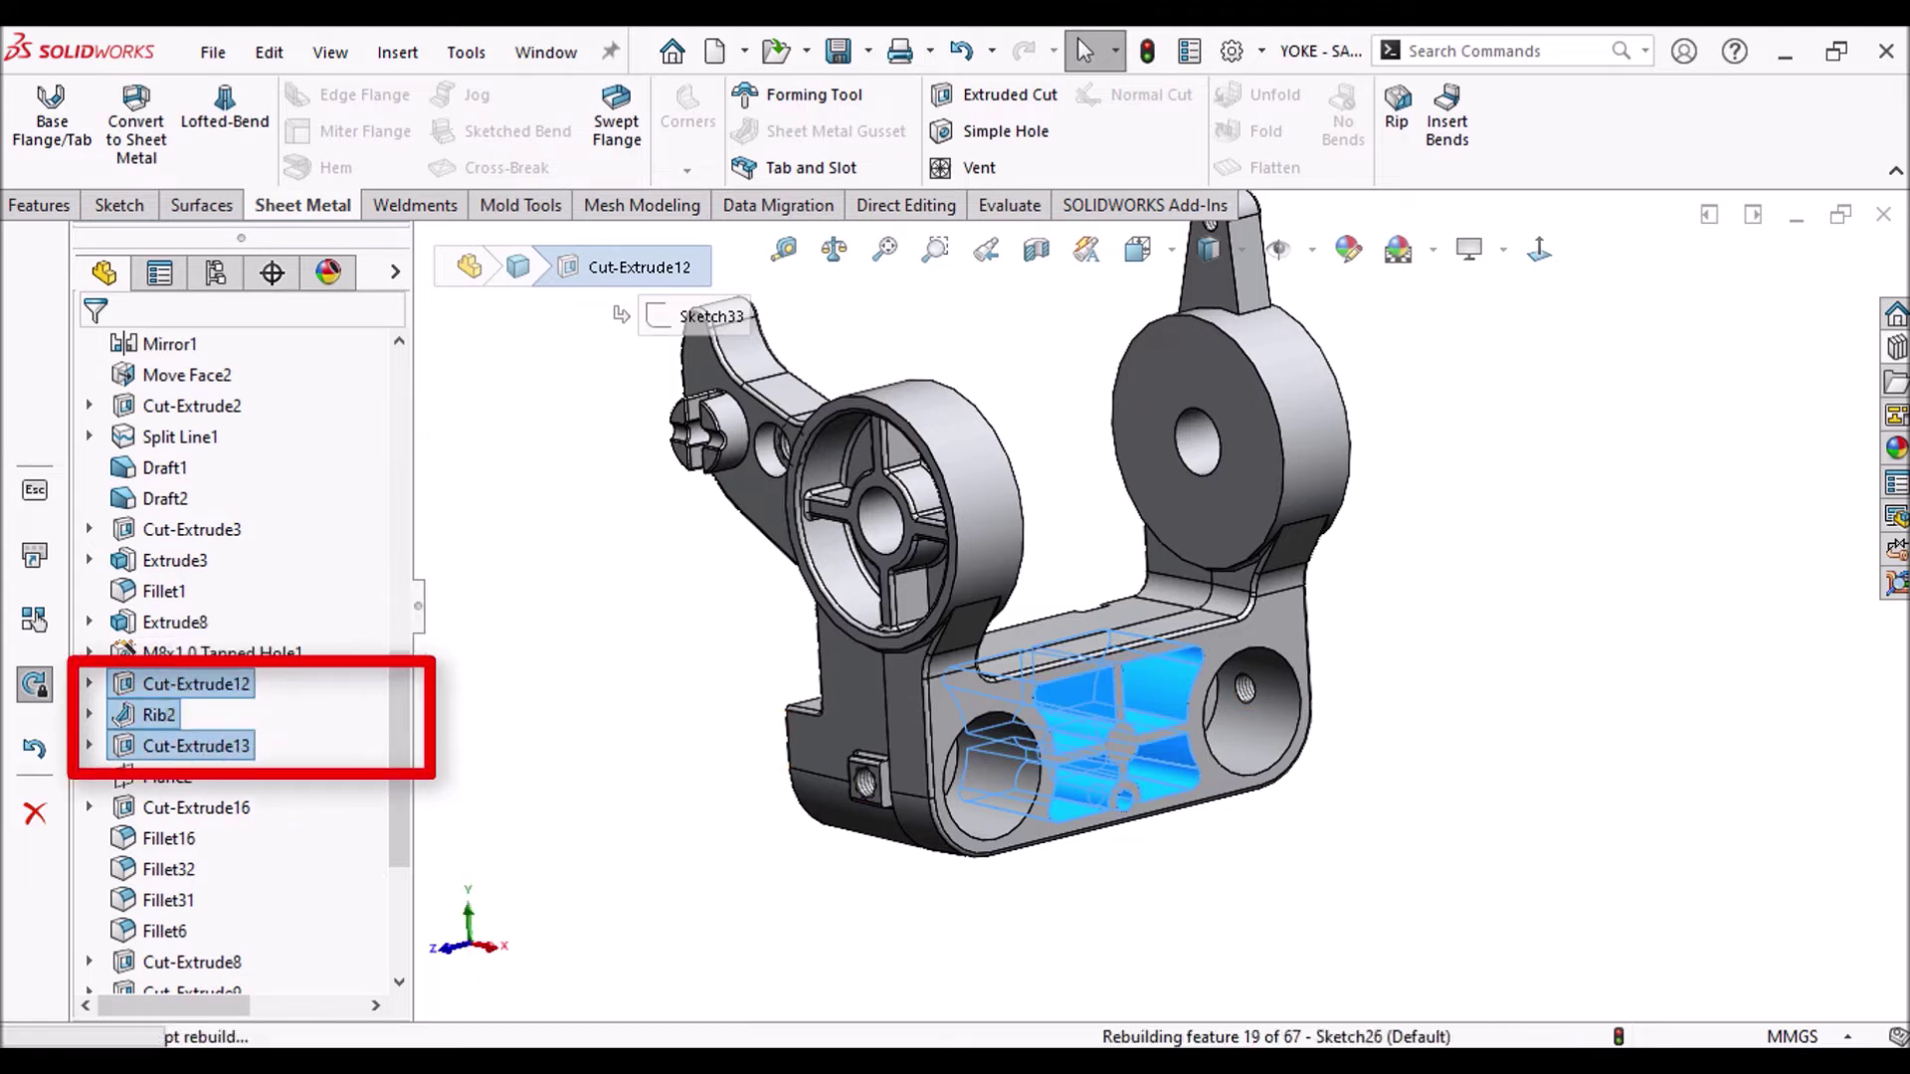
Step: Review the modified yoke from both sides and check the front and side views and dimensions in its drawing
{"action": "scroll", "coordinate": [1106, 587], "scroll_direction": "up", "scroll_amount": 2}
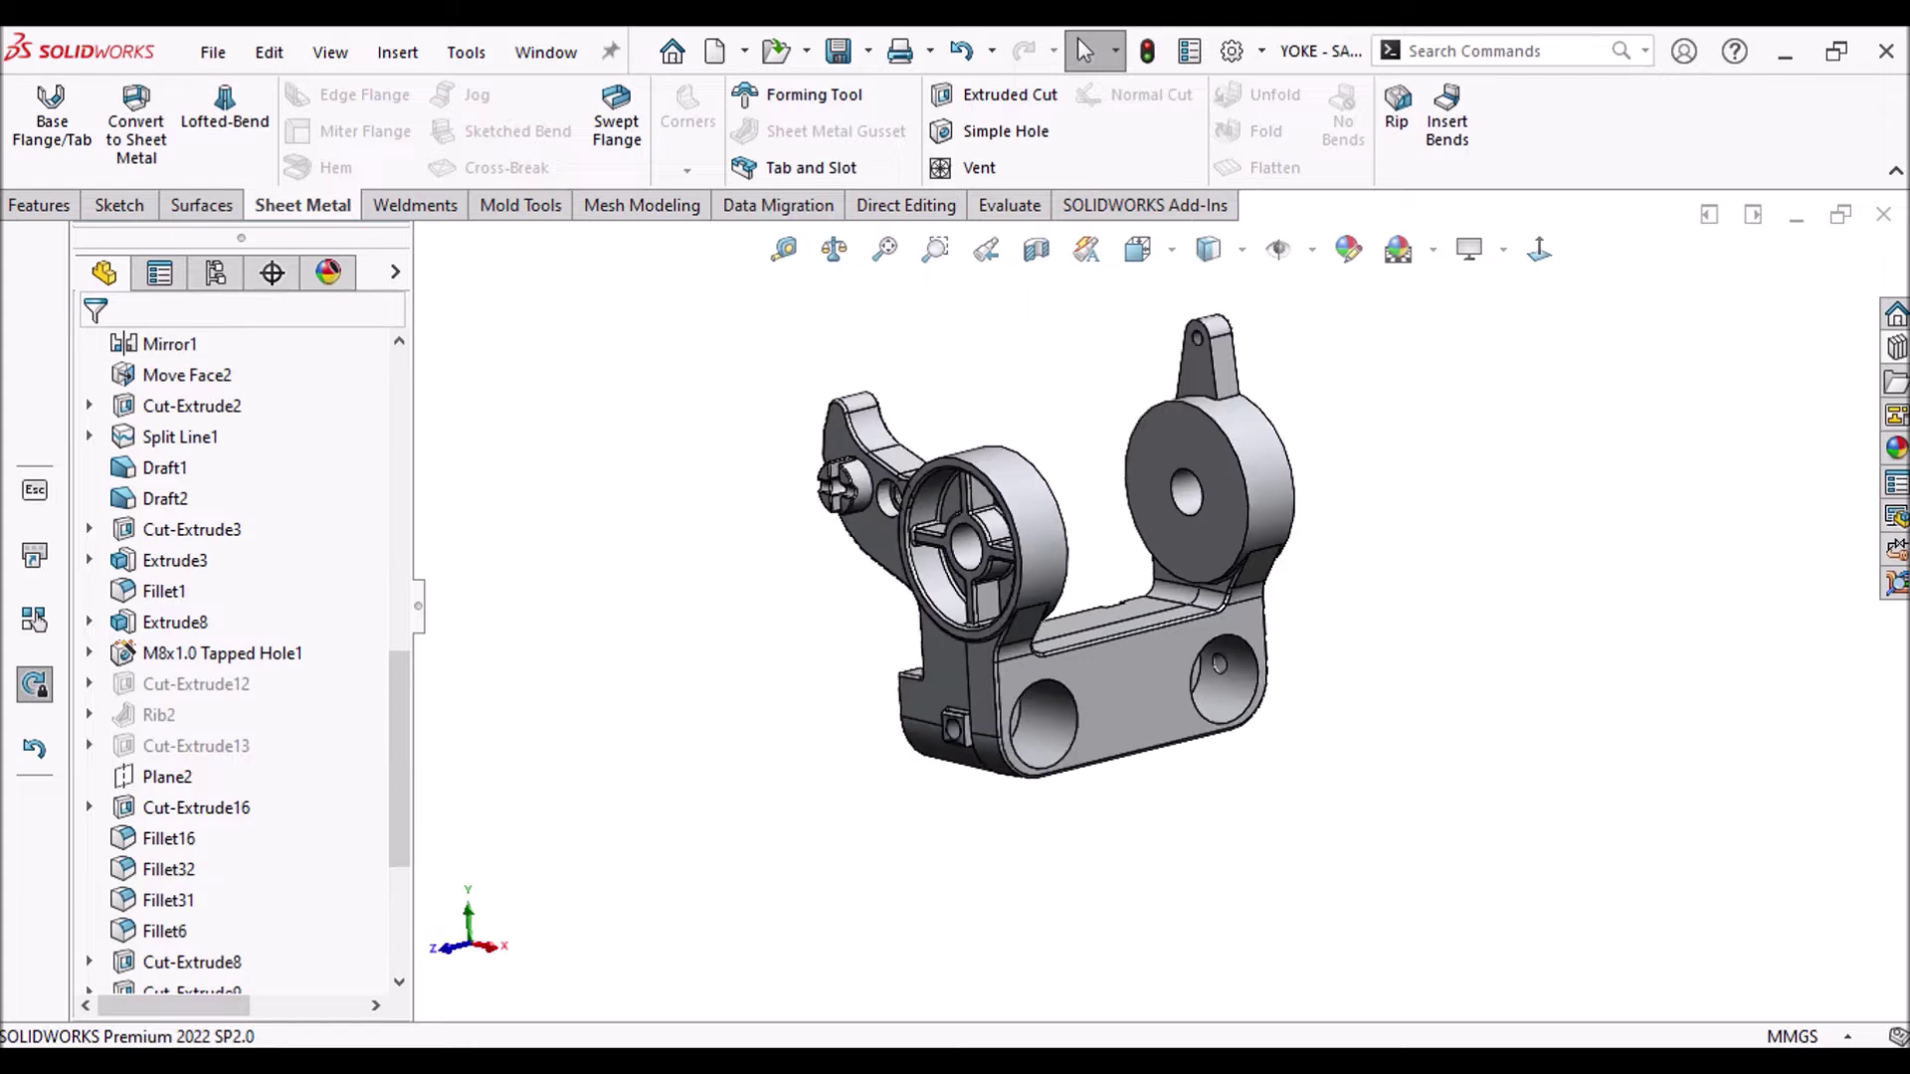
{"action": "scroll", "coordinate": [985, 502], "scroll_direction": "down", "scroll_amount": 1}
{"action": "scroll", "coordinate": [1163, 597], "scroll_direction": "up", "scroll_amount": 2}
{"action": "middle_click_drag", "start_coordinate": [1163, 597], "coordinate": [1323, 617]}
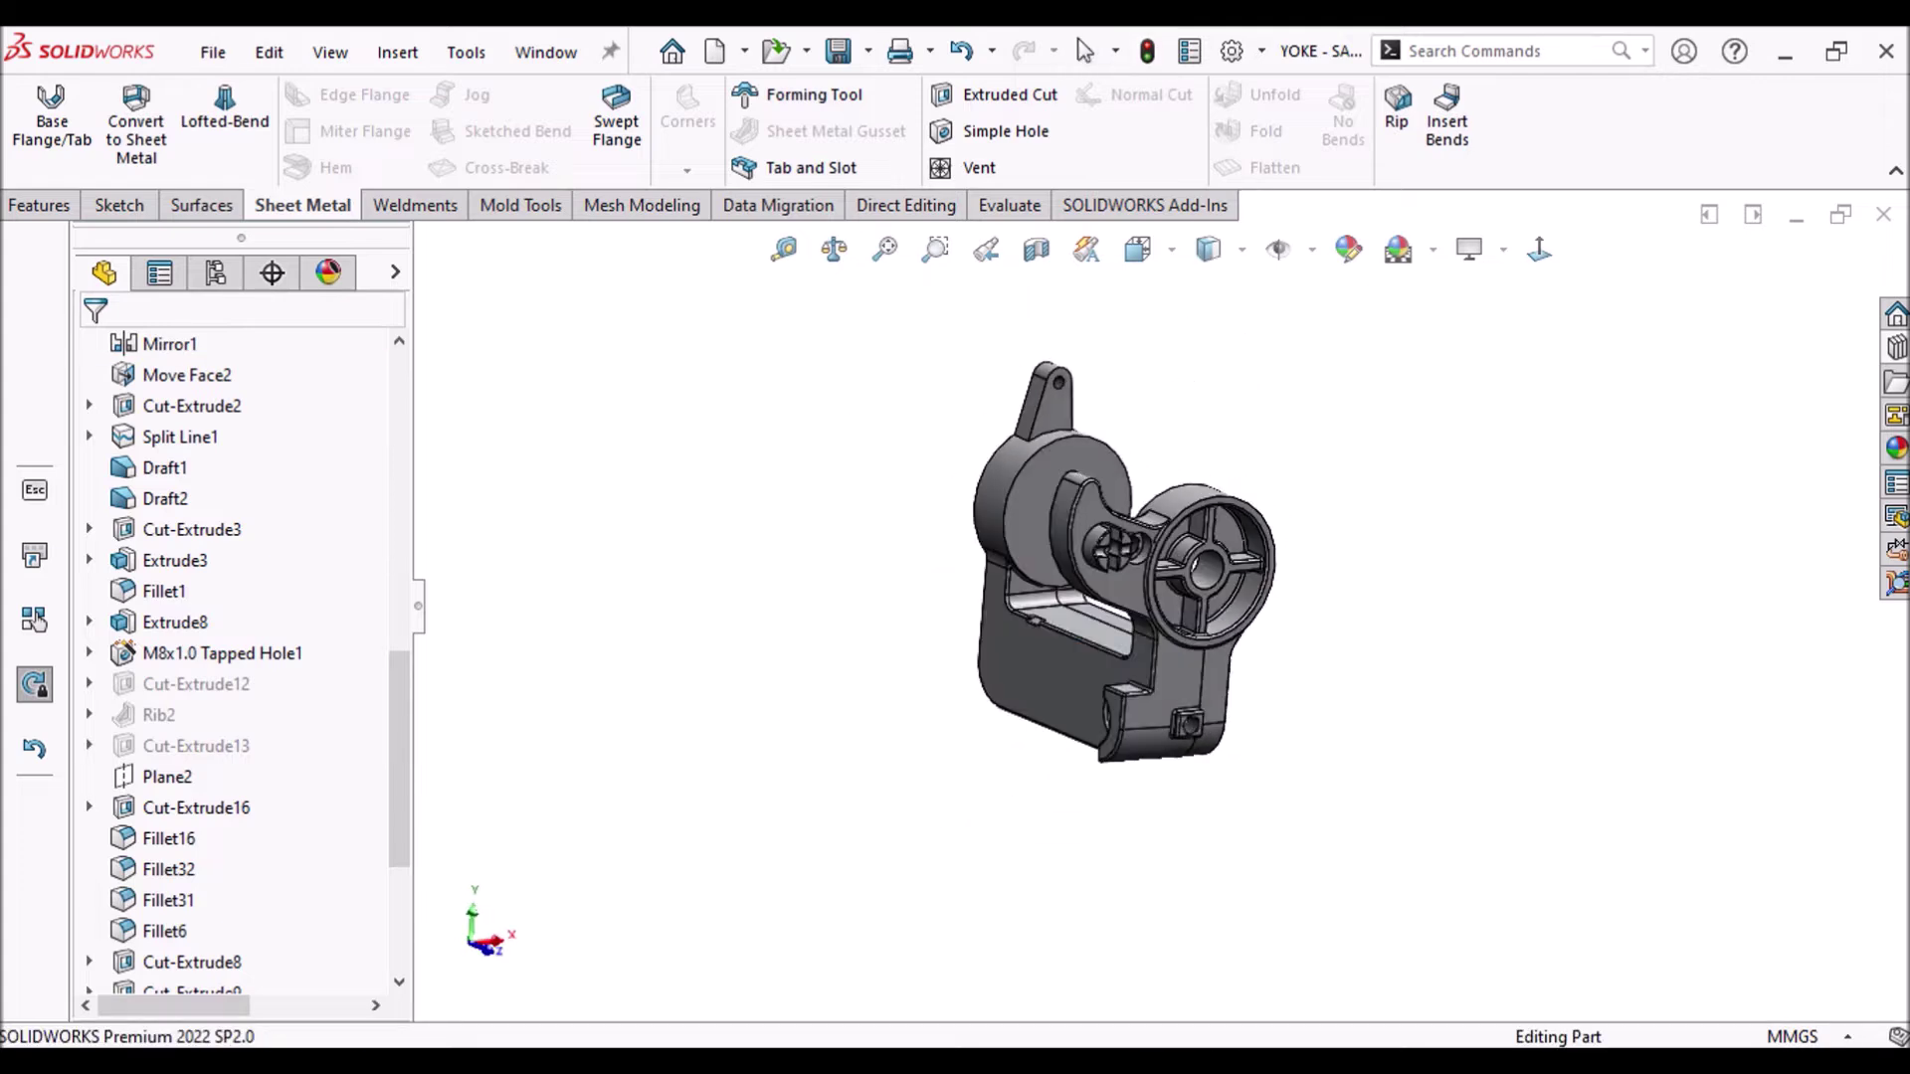
{"action": "left_click", "coordinate": [1041, 662]}
{"action": "double_click", "coordinate": [1041, 662]}
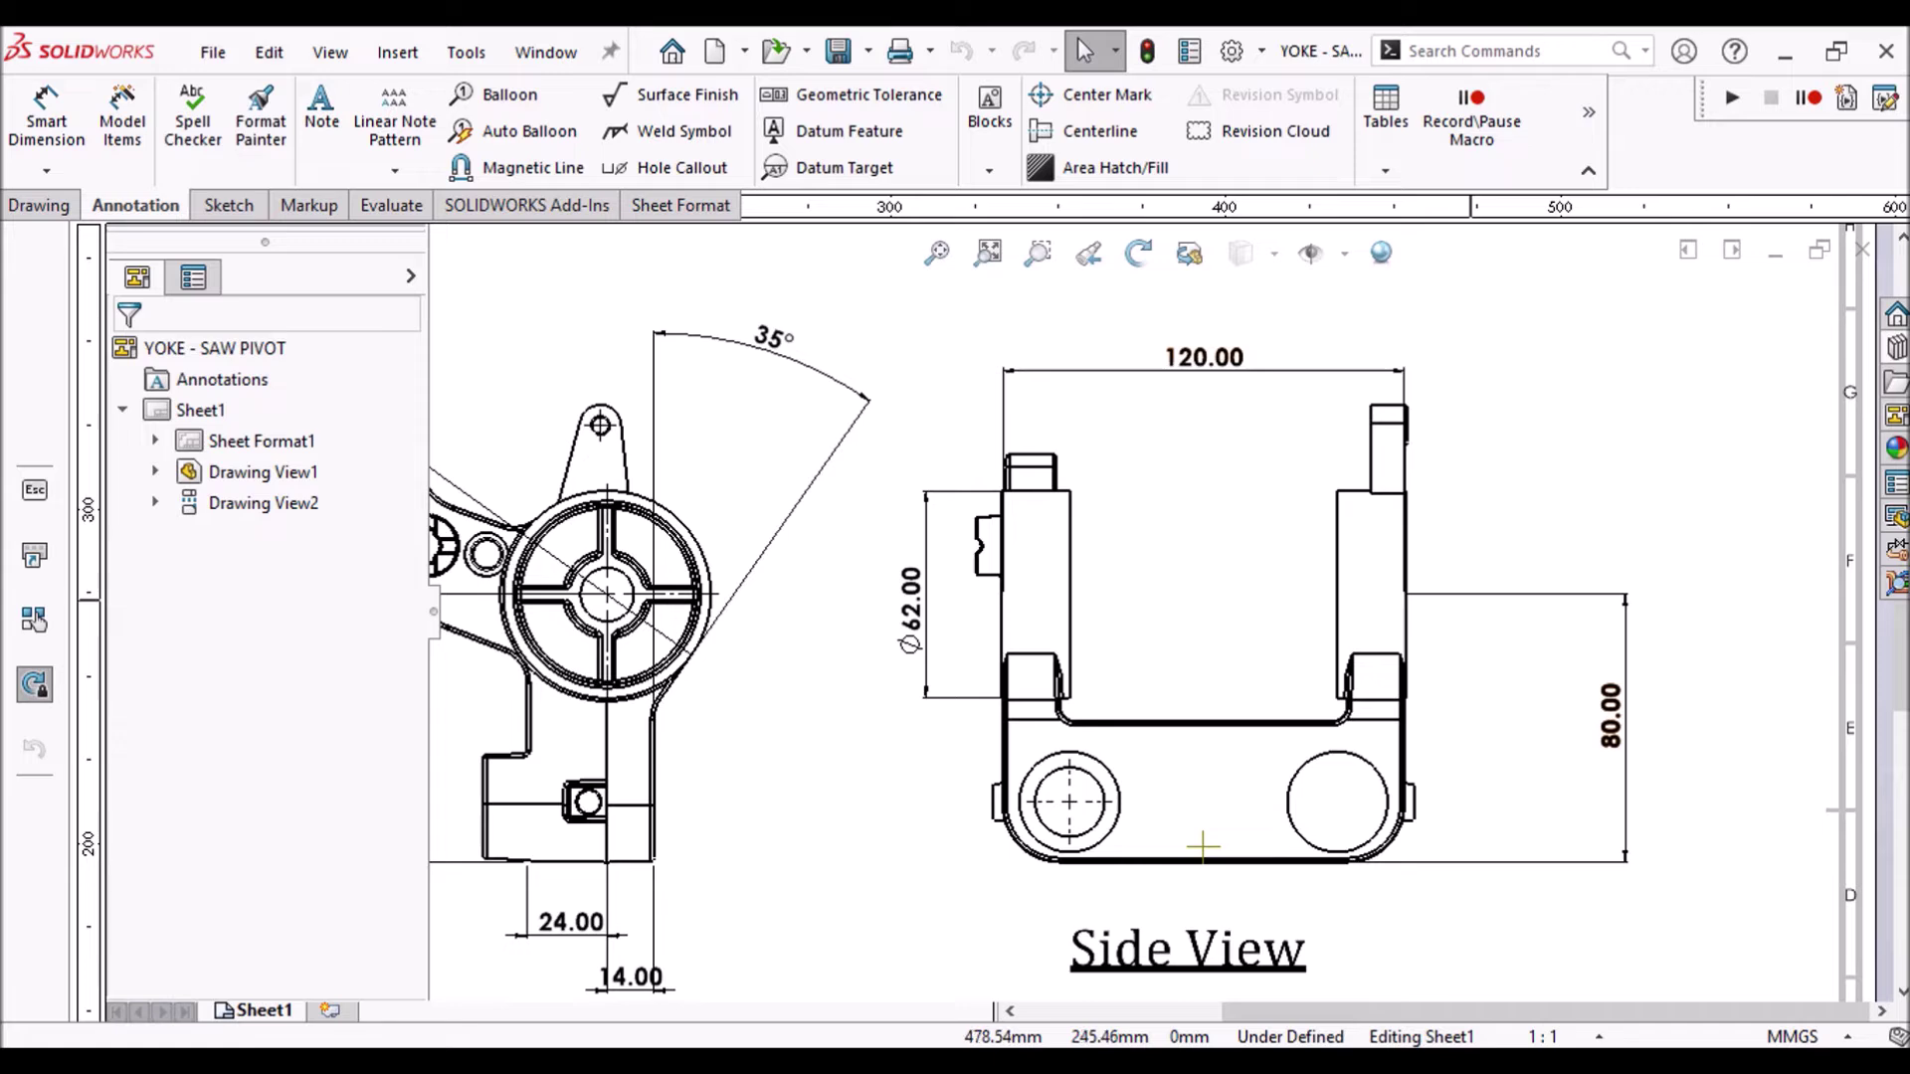
{"action": "scroll", "coordinate": [1470, 599], "scroll_direction": "up", "scroll_amount": 3}
{"action": "scroll", "coordinate": [513, 708], "scroll_direction": "down", "scroll_amount": 2}
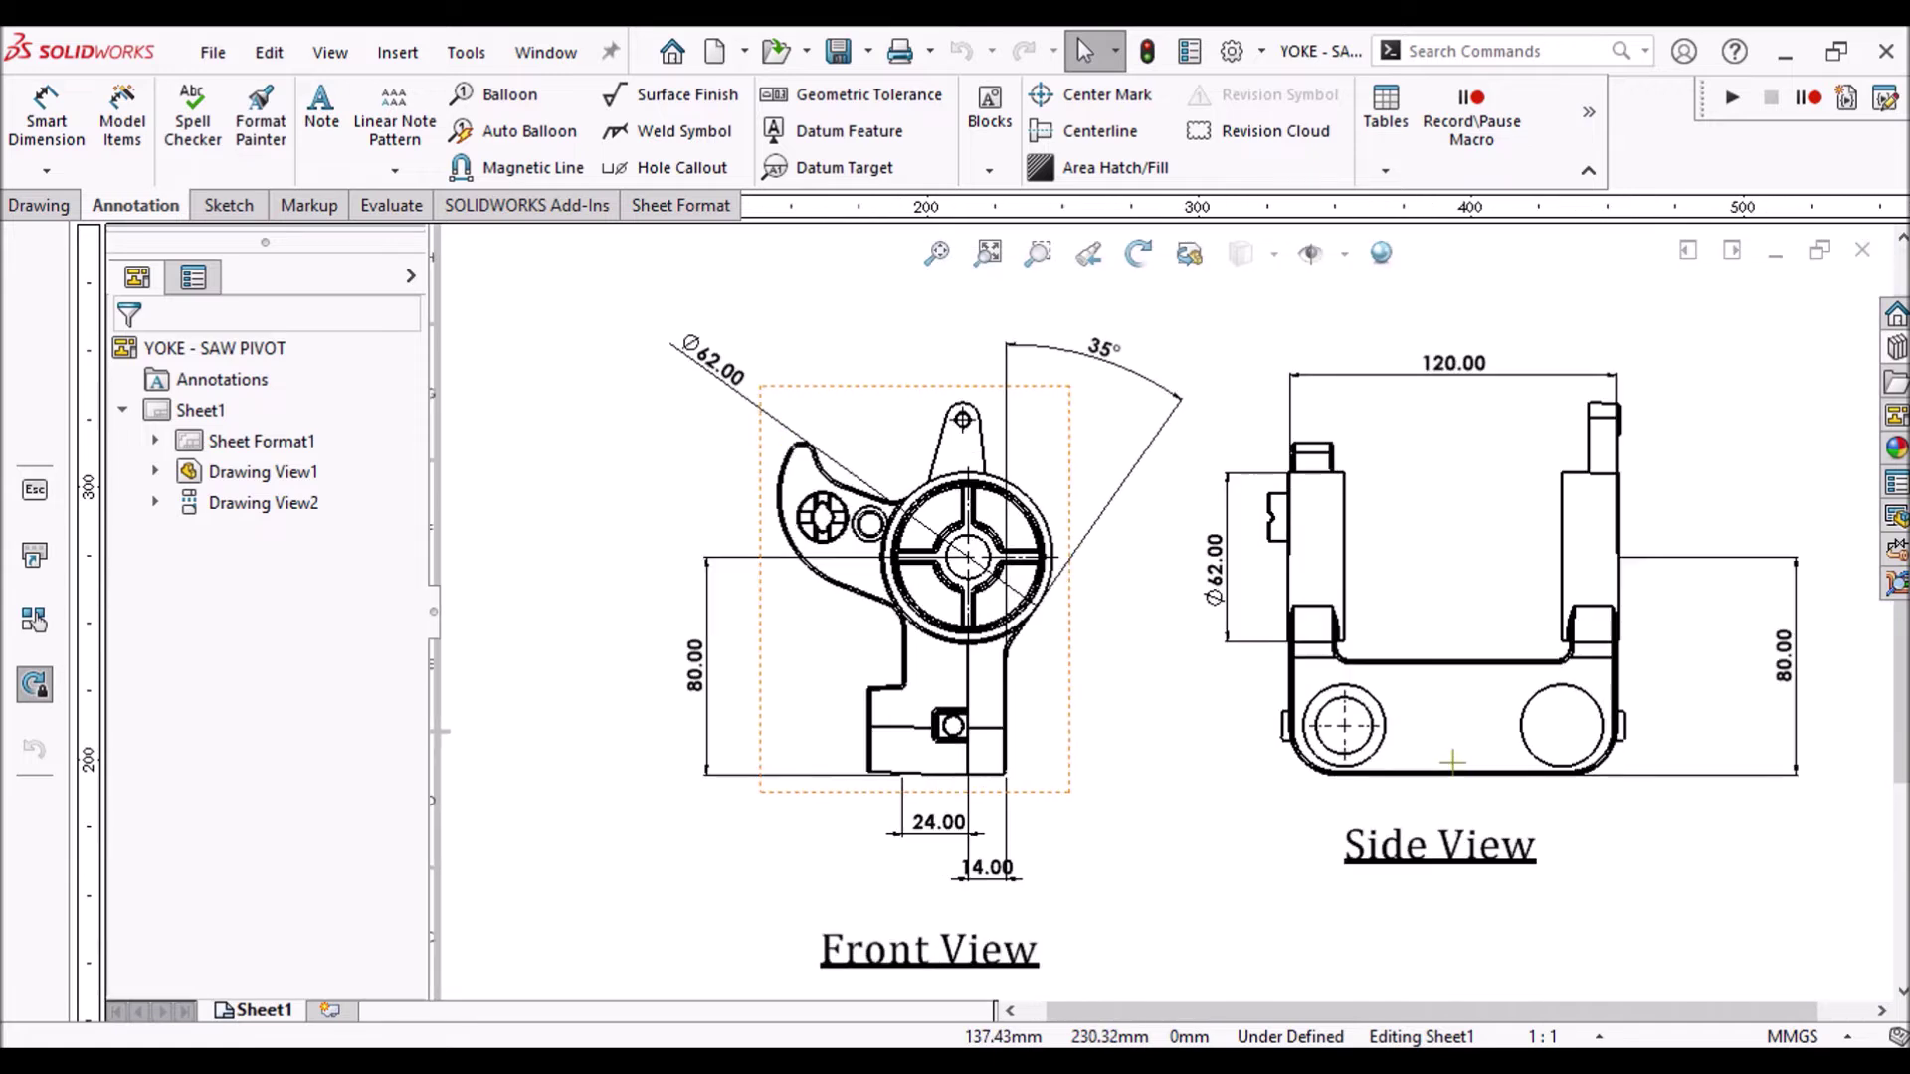
{"action": "scroll", "coordinate": [857, 811], "scroll_direction": "down", "scroll_amount": 2}
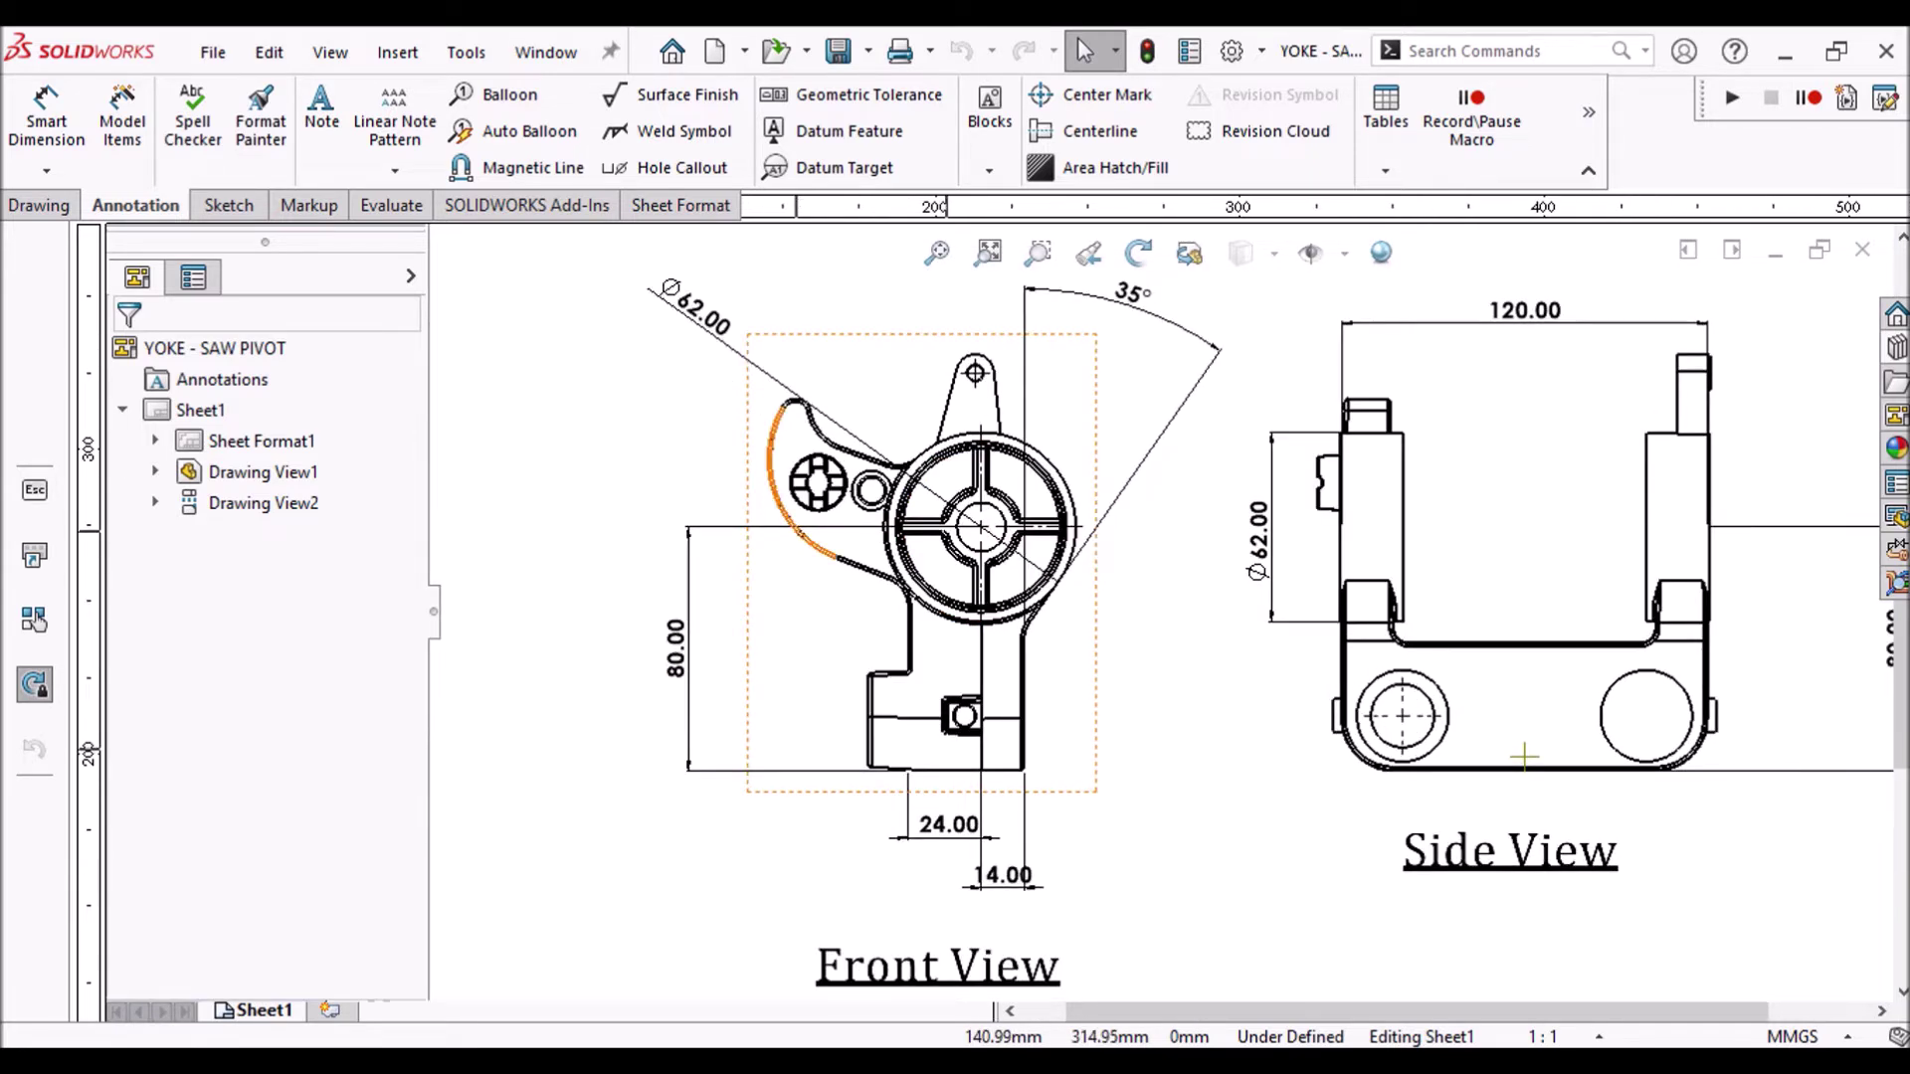
{"action": "scroll", "coordinate": [1187, 607], "scroll_direction": "up", "scroll_amount": 3}
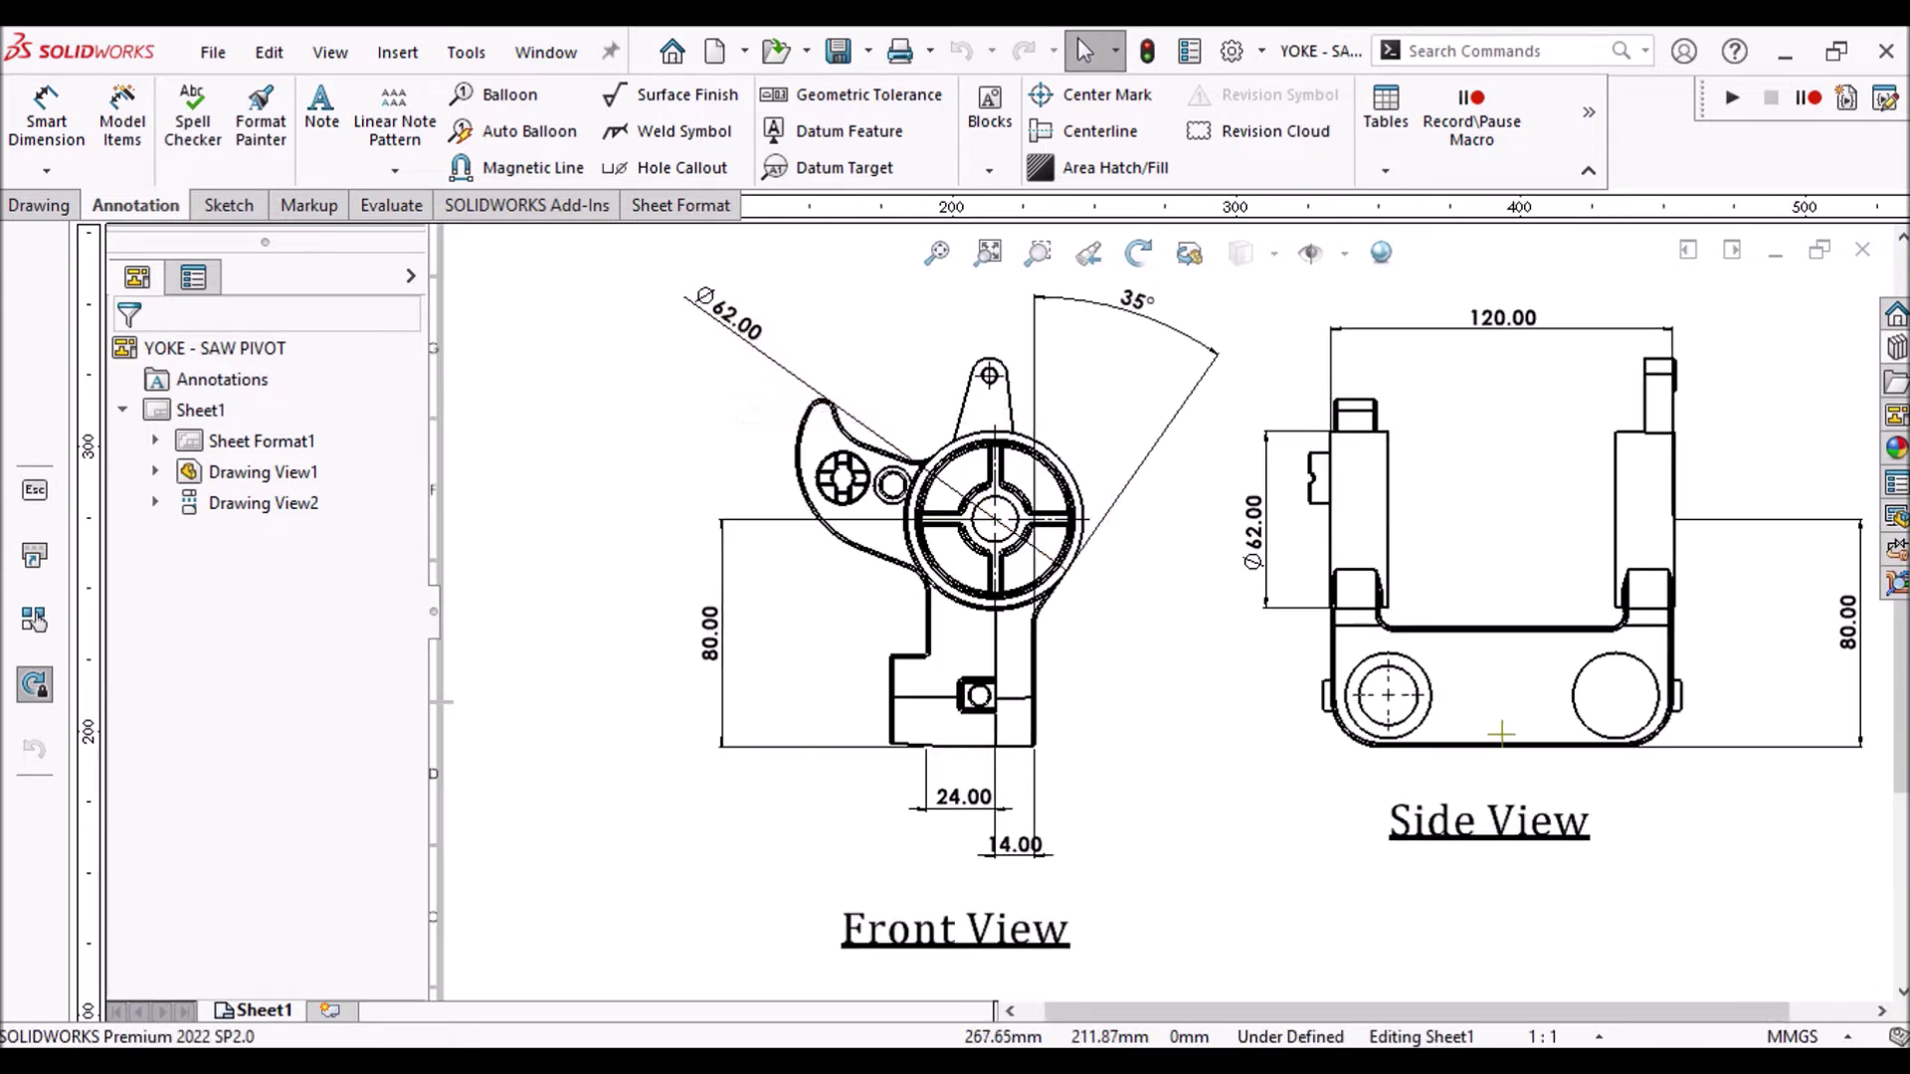
Step: Switch to DraftSight and reload all references so the attached YOKE - SAW PIVOT drawing is updated
{"action": "scroll", "coordinate": [1512, 636], "scroll_direction": "down", "scroll_amount": 1}
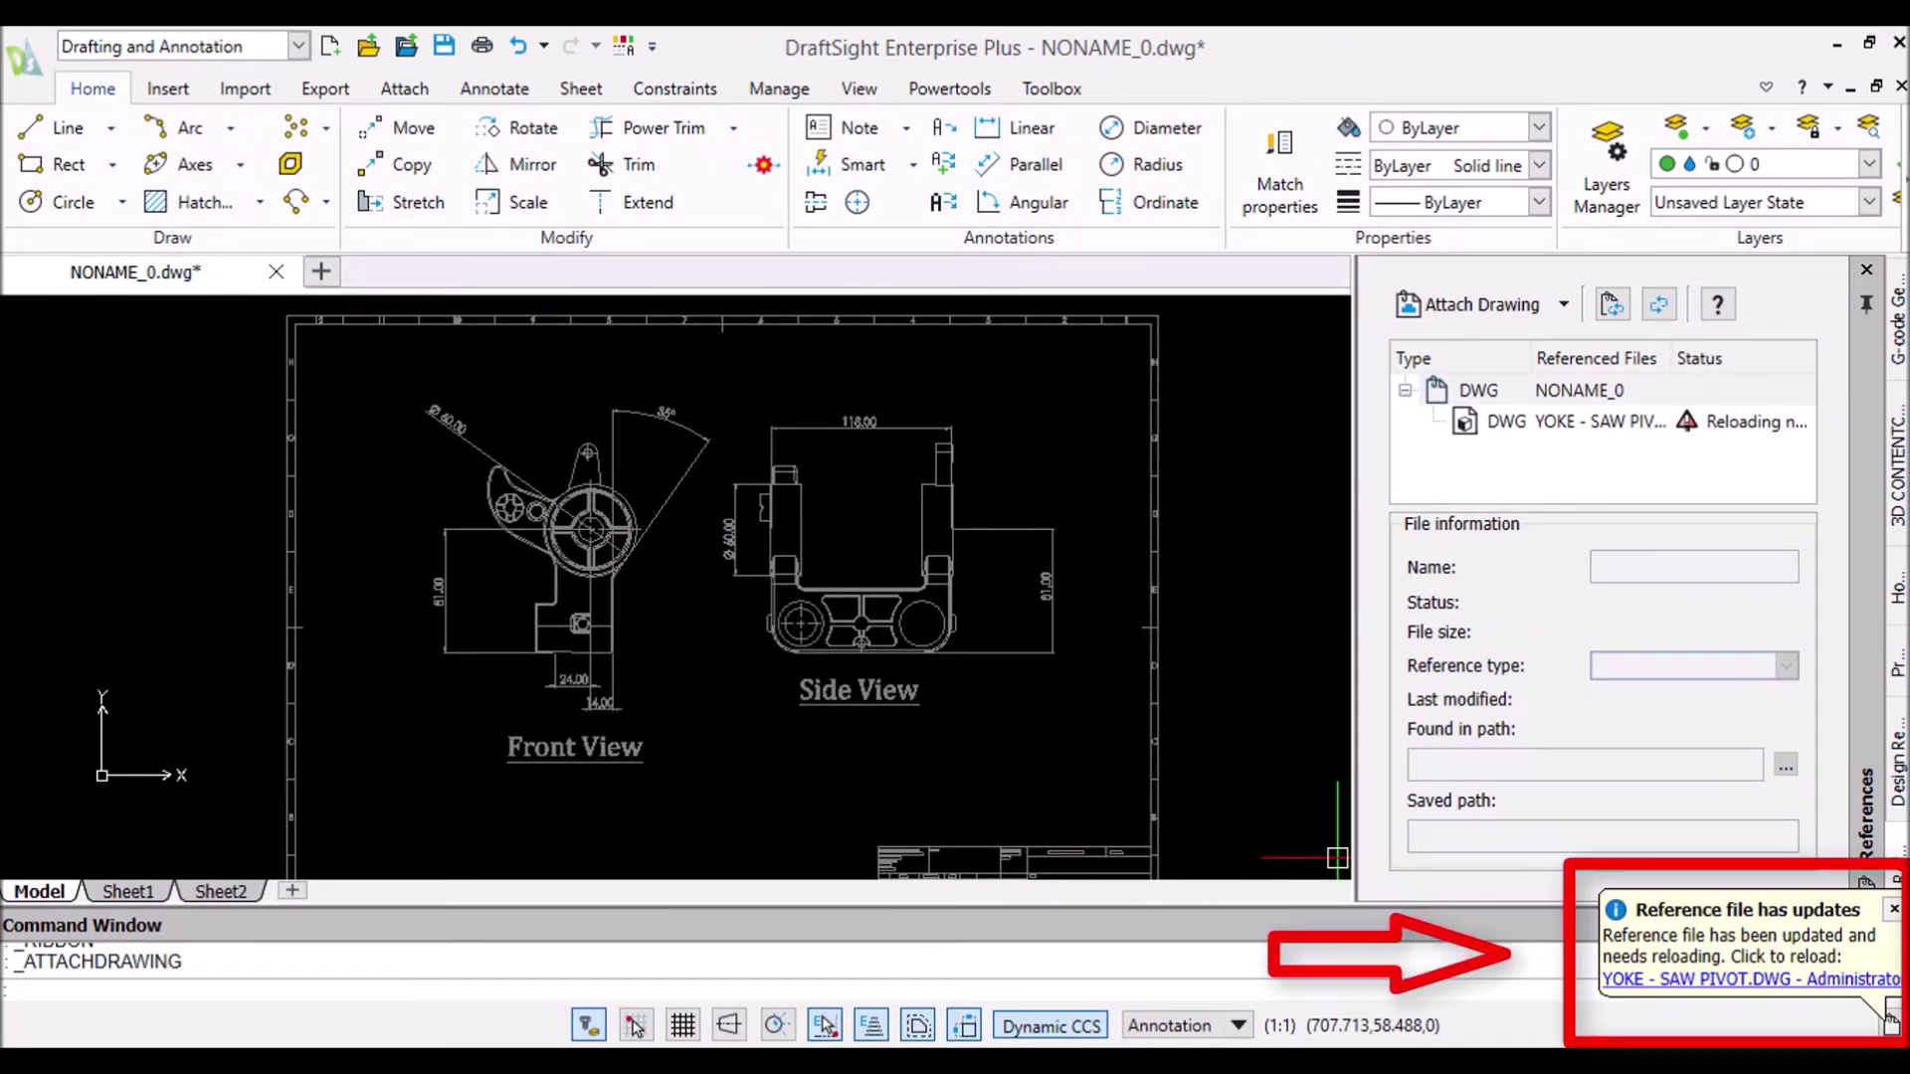
{"action": "scroll", "coordinate": [718, 543], "scroll_direction": "up", "scroll_amount": 1}
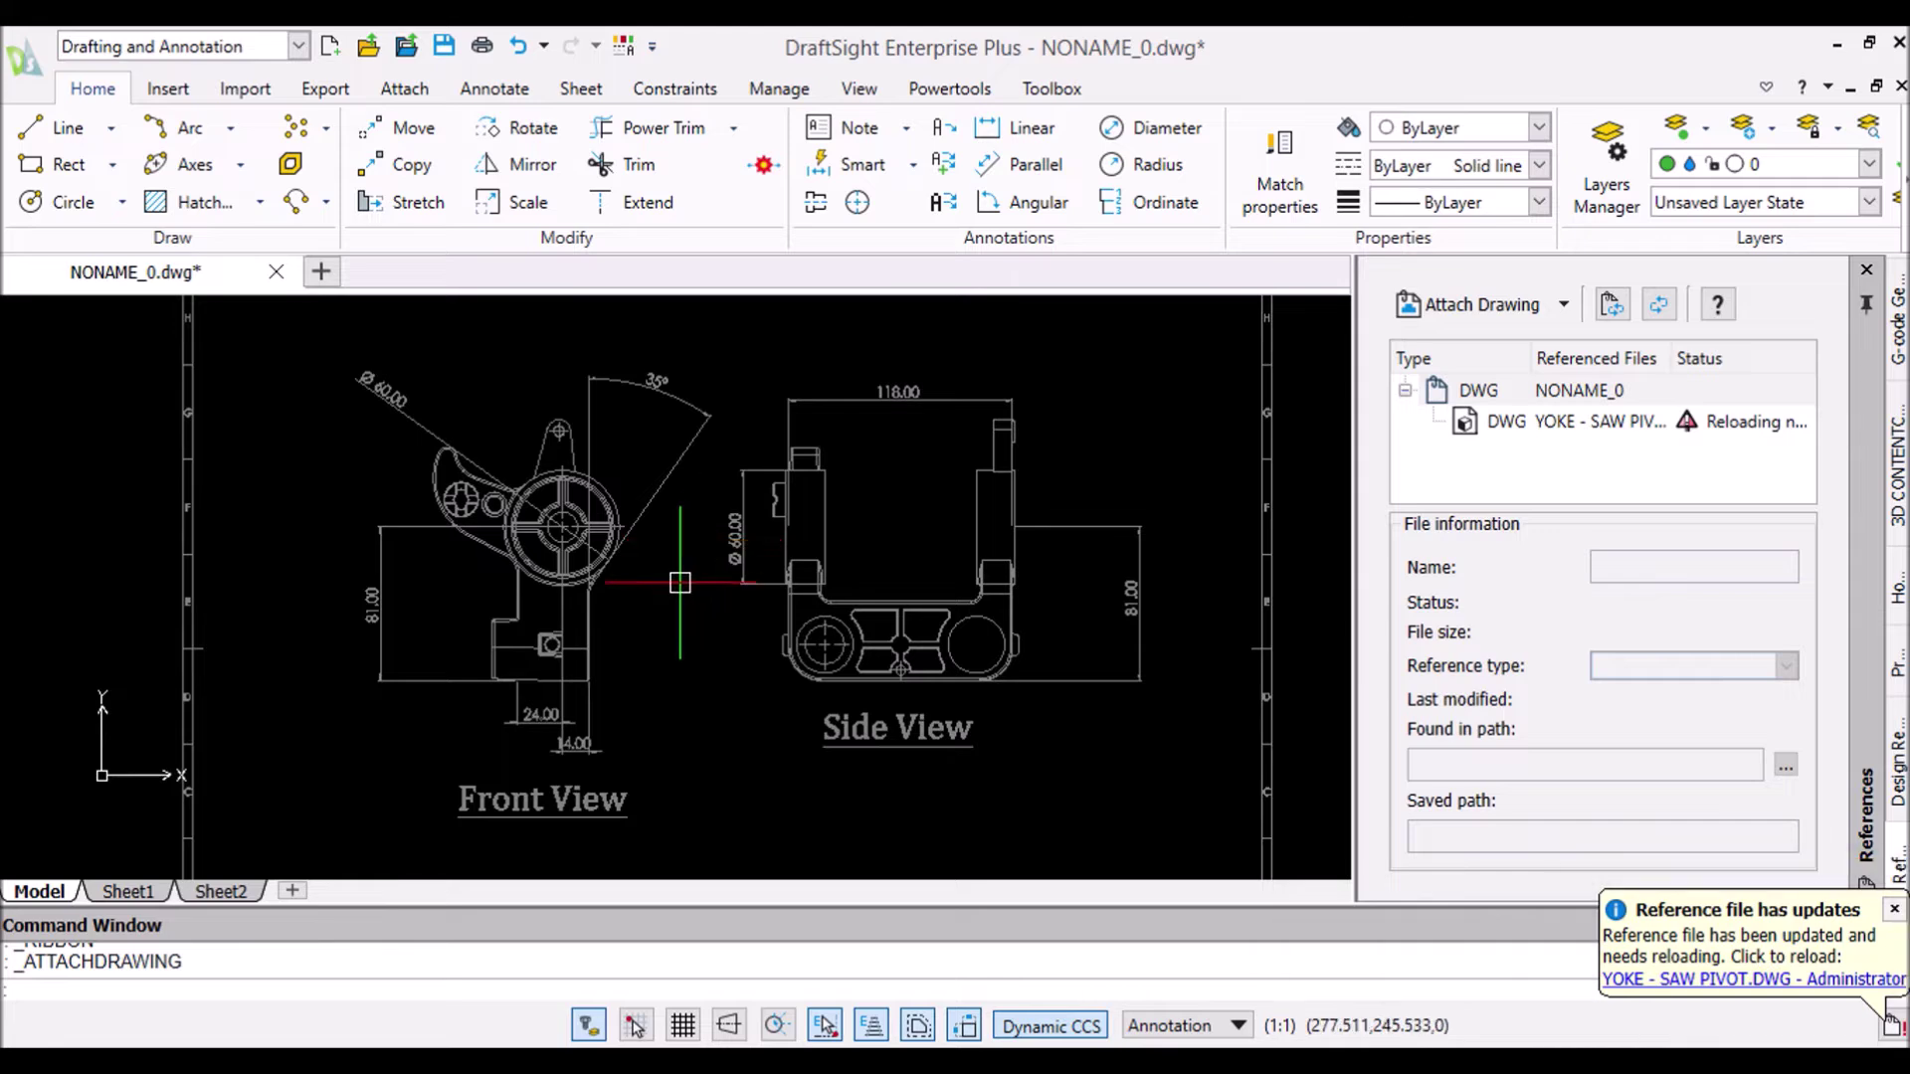
{"action": "middle_click_drag", "start_coordinate": [680, 583], "coordinate": [752, 570]}
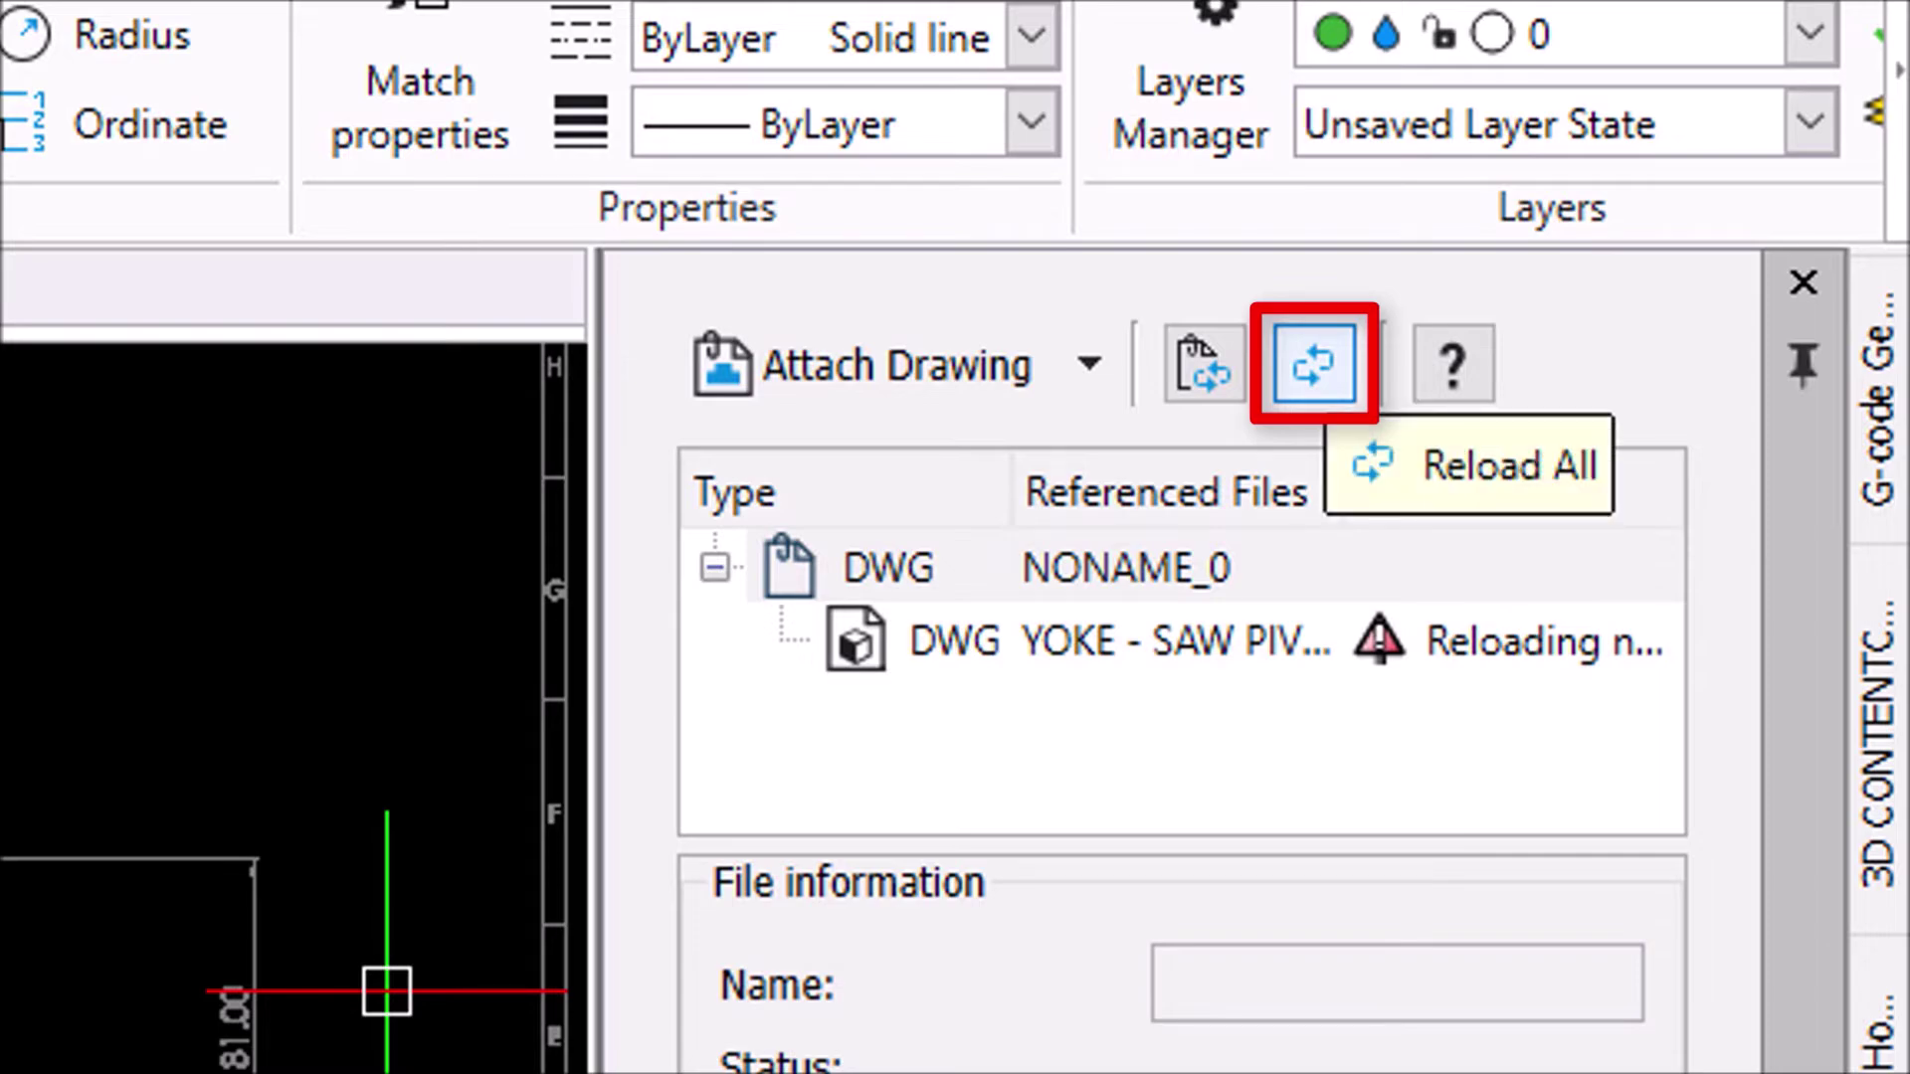
{"action": "left_click", "coordinate": [1313, 364]}
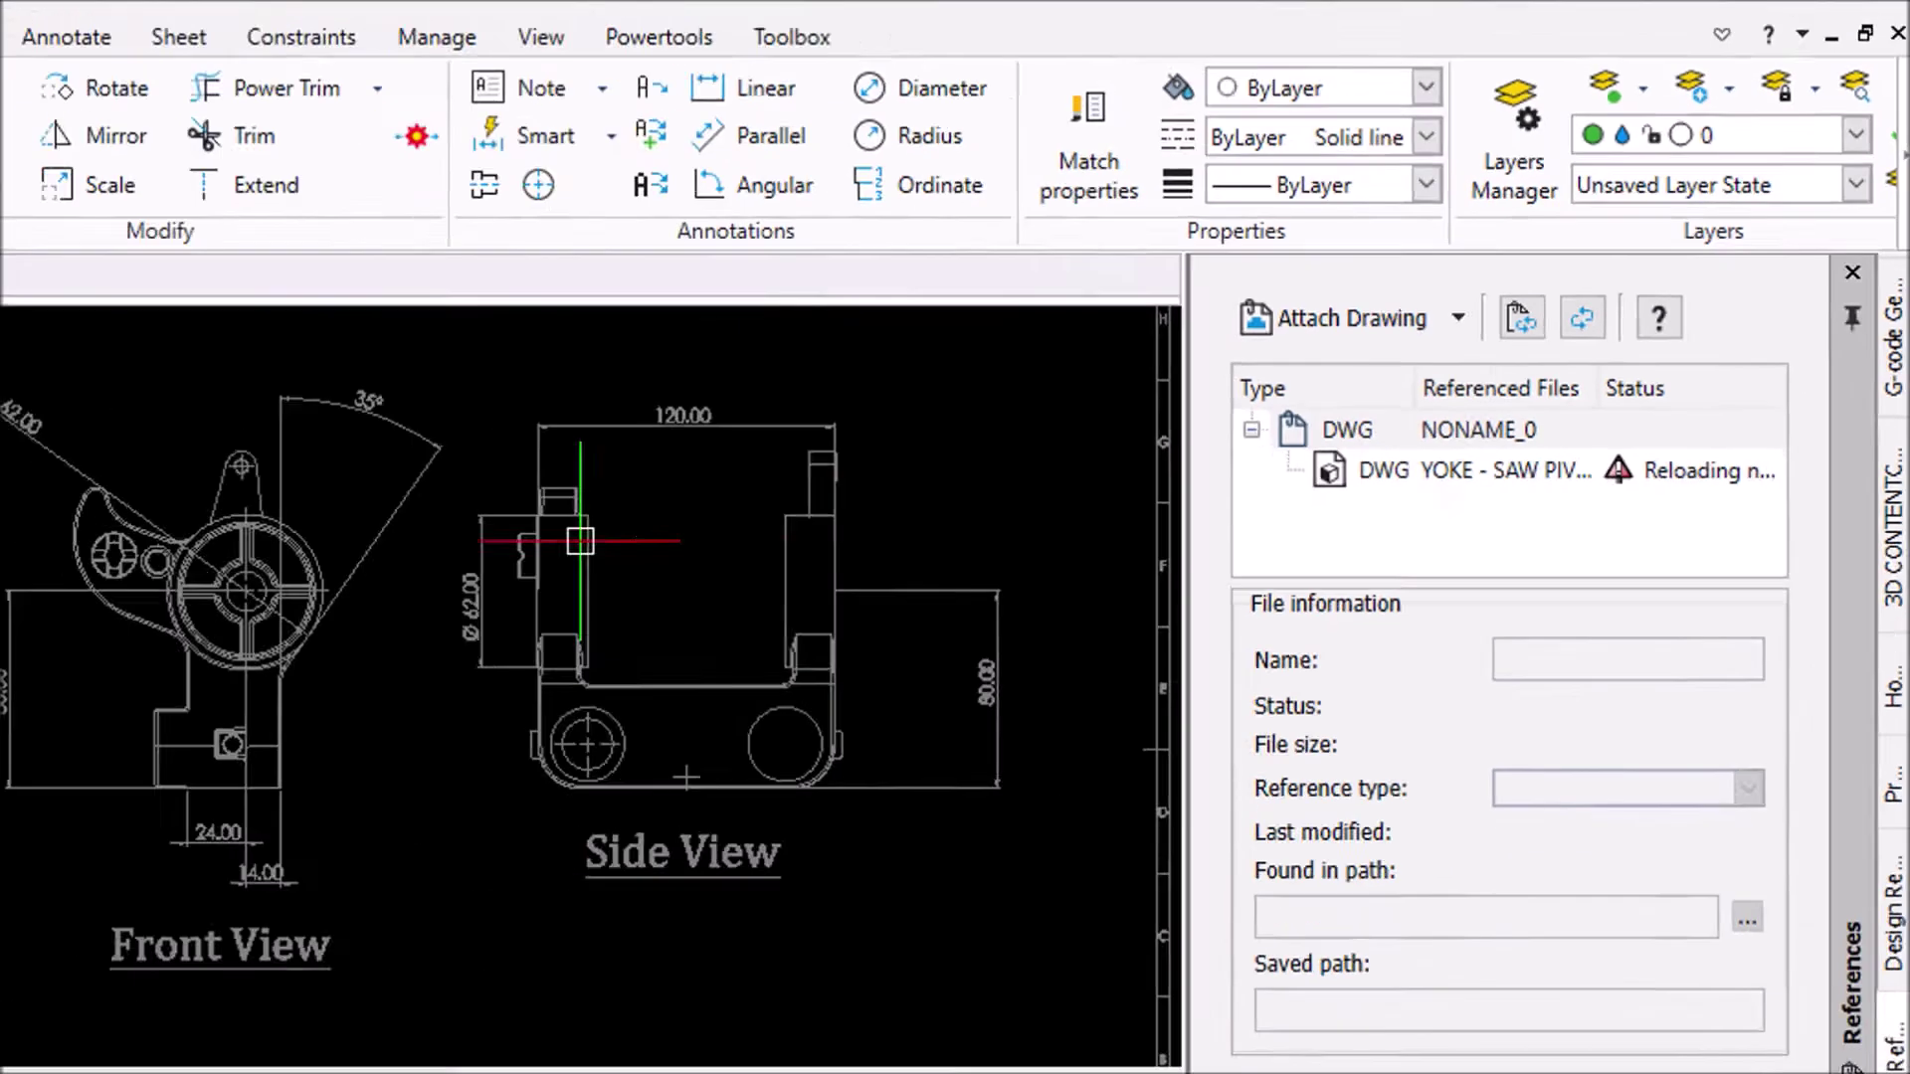
Step: Examine the reloaded side view, checking the yoke's diameter and height dimensions and the base where the ribbed pocket was
{"action": "scroll", "coordinate": [1522, 490], "scroll_direction": "down", "scroll_amount": 6}
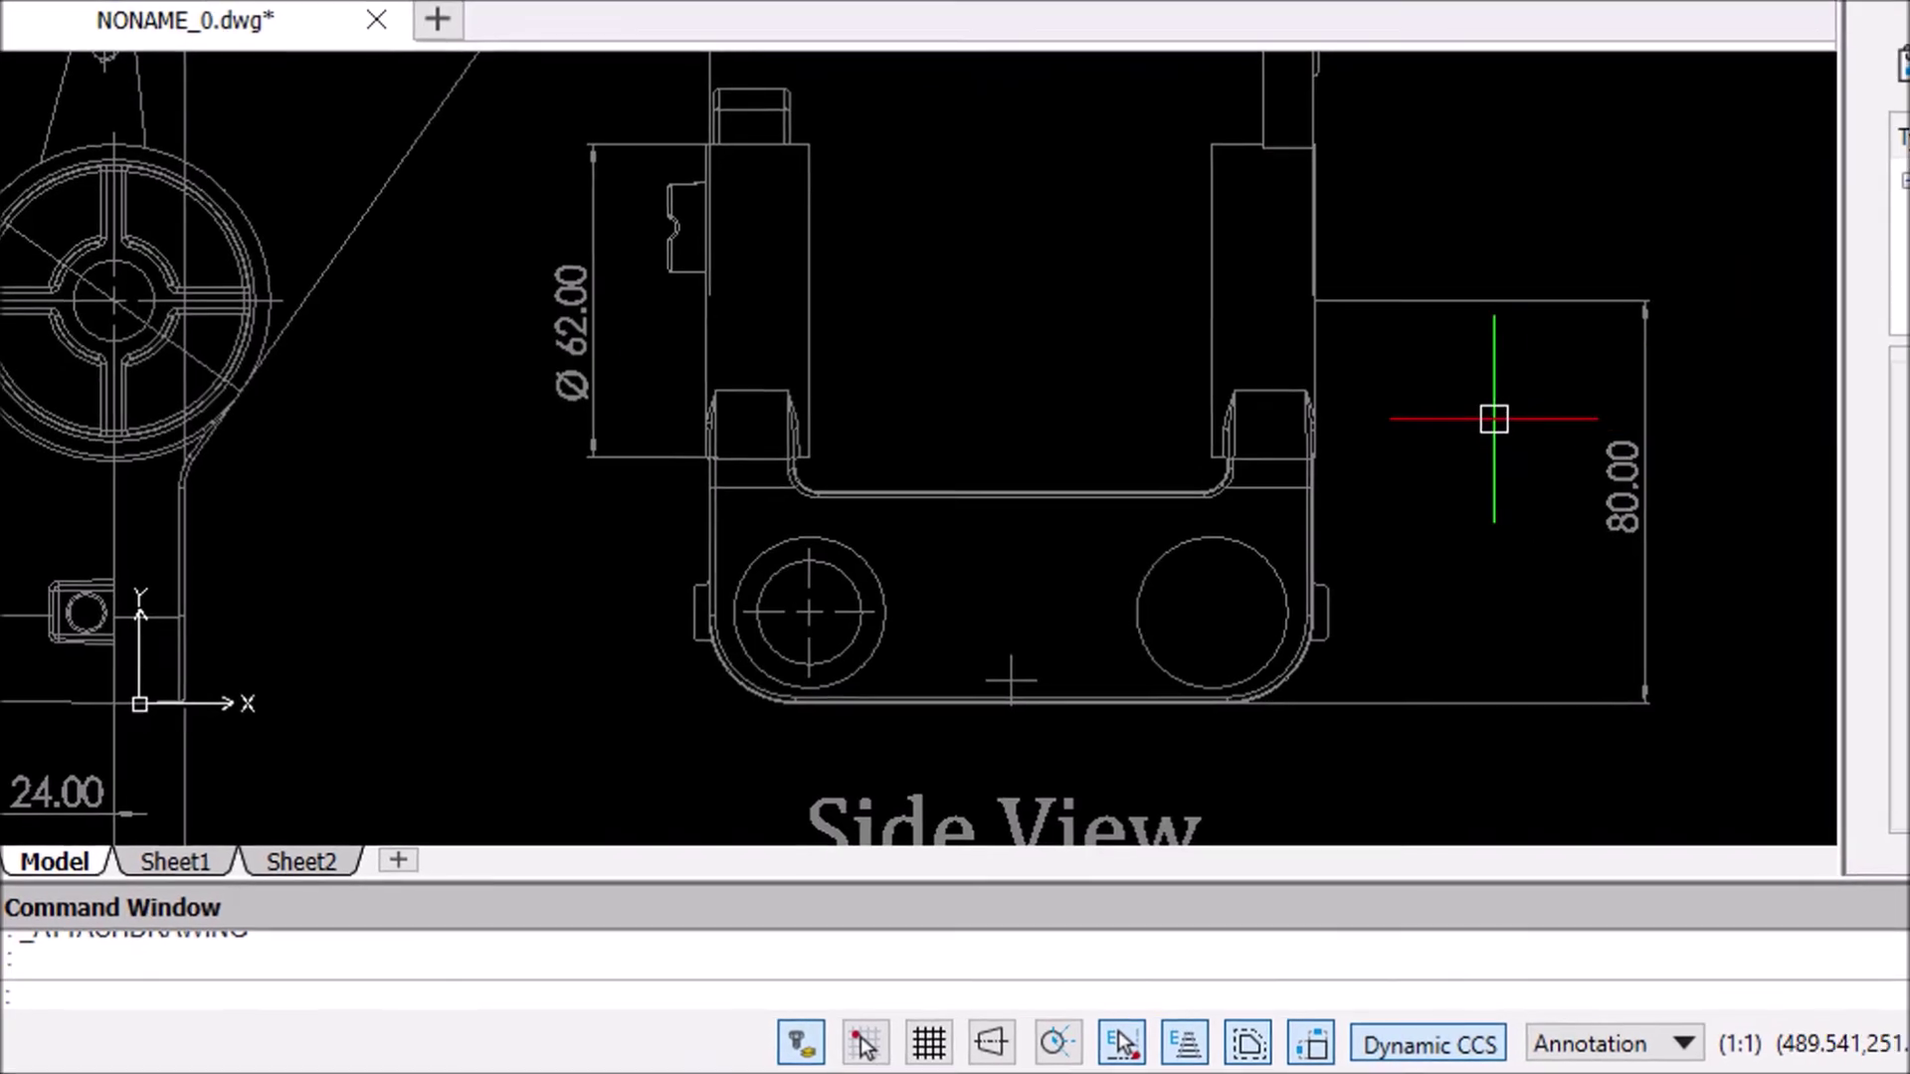
{"action": "scroll", "coordinate": [1109, 174], "scroll_direction": "up", "scroll_amount": 4}
{"action": "scroll", "coordinate": [1194, 184], "scroll_direction": "down", "scroll_amount": 4}
{"action": "scroll", "coordinate": [984, 418], "scroll_direction": "up", "scroll_amount": 5}
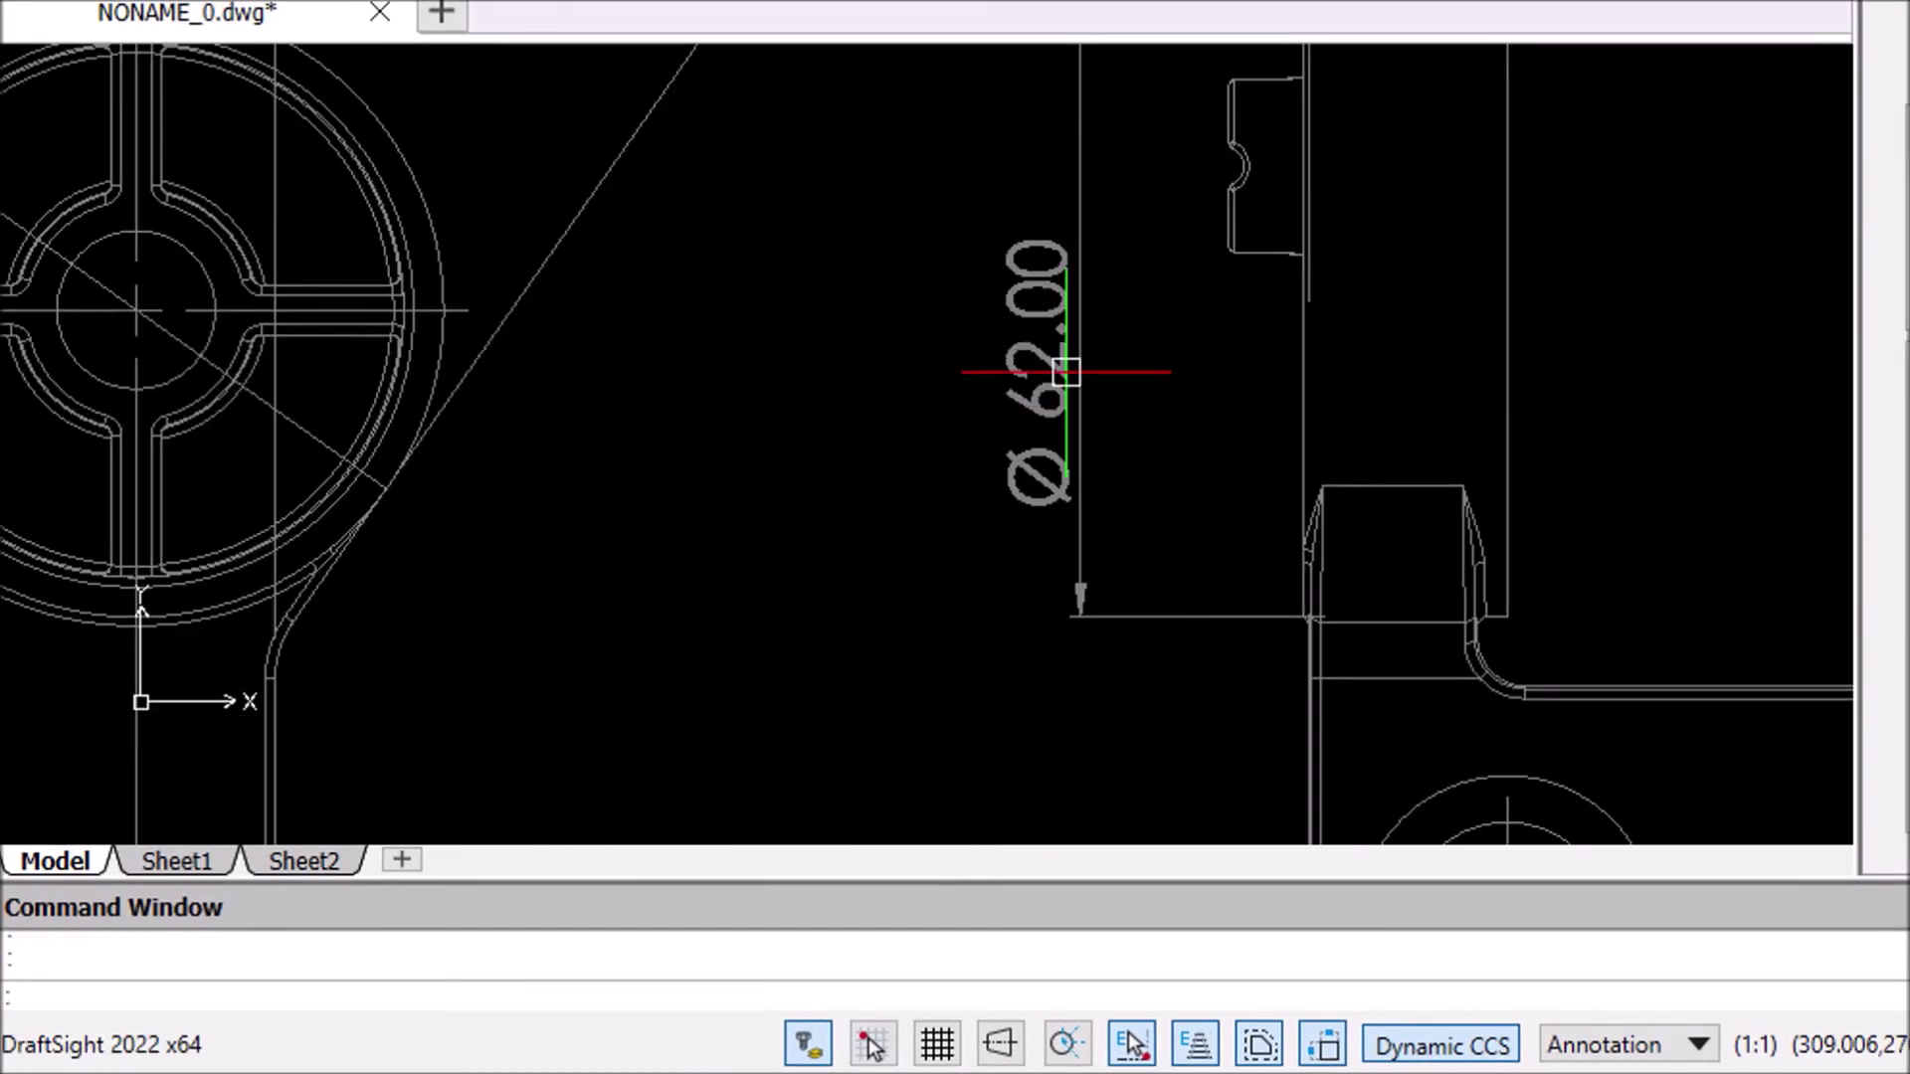
{"action": "scroll", "coordinate": [1067, 372], "scroll_direction": "down", "scroll_amount": 5}
{"action": "scroll", "coordinate": [1345, 576], "scroll_direction": "up", "scroll_amount": 5}
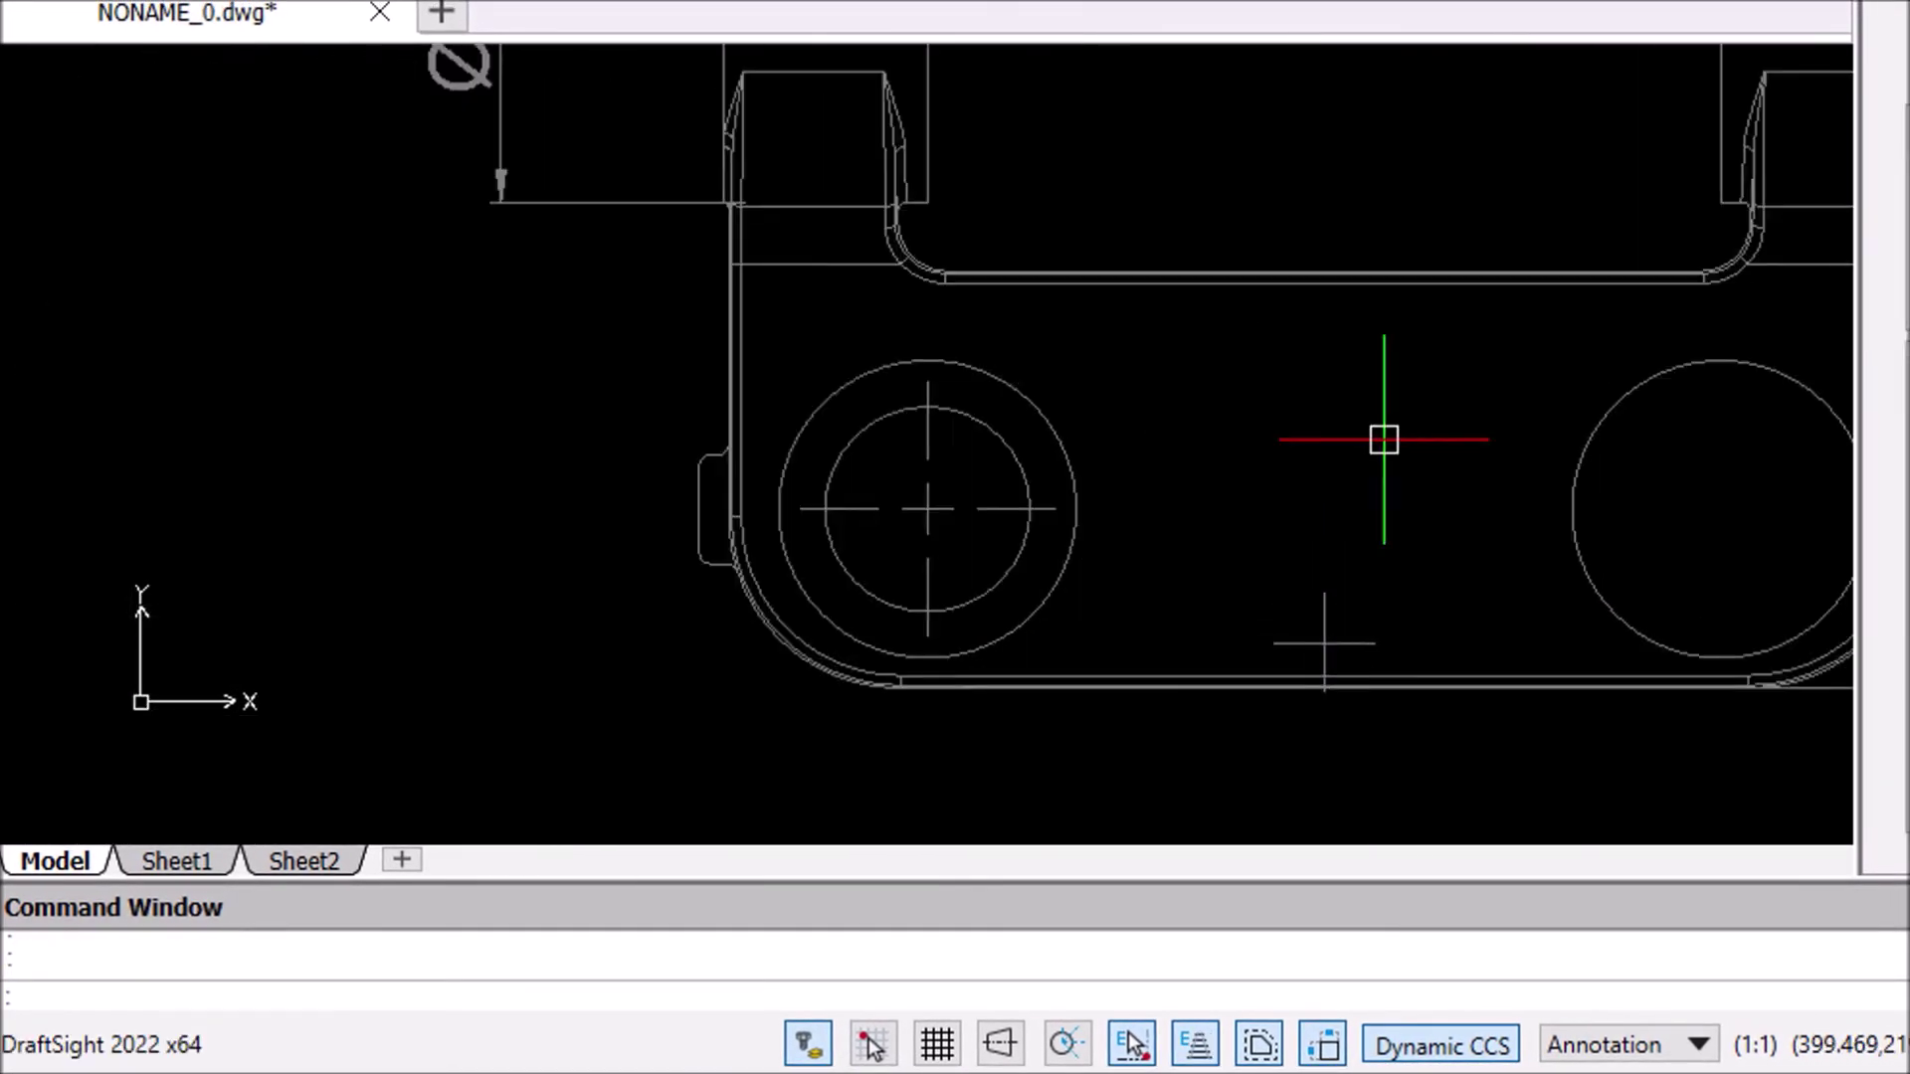
{"action": "scroll", "coordinate": [1382, 439], "scroll_direction": "down", "scroll_amount": 7}
{"action": "scroll", "coordinate": [864, 530], "scroll_direction": "up", "scroll_amount": 4}
{"action": "scroll", "coordinate": [865, 381], "scroll_direction": "down", "scroll_amount": 4}
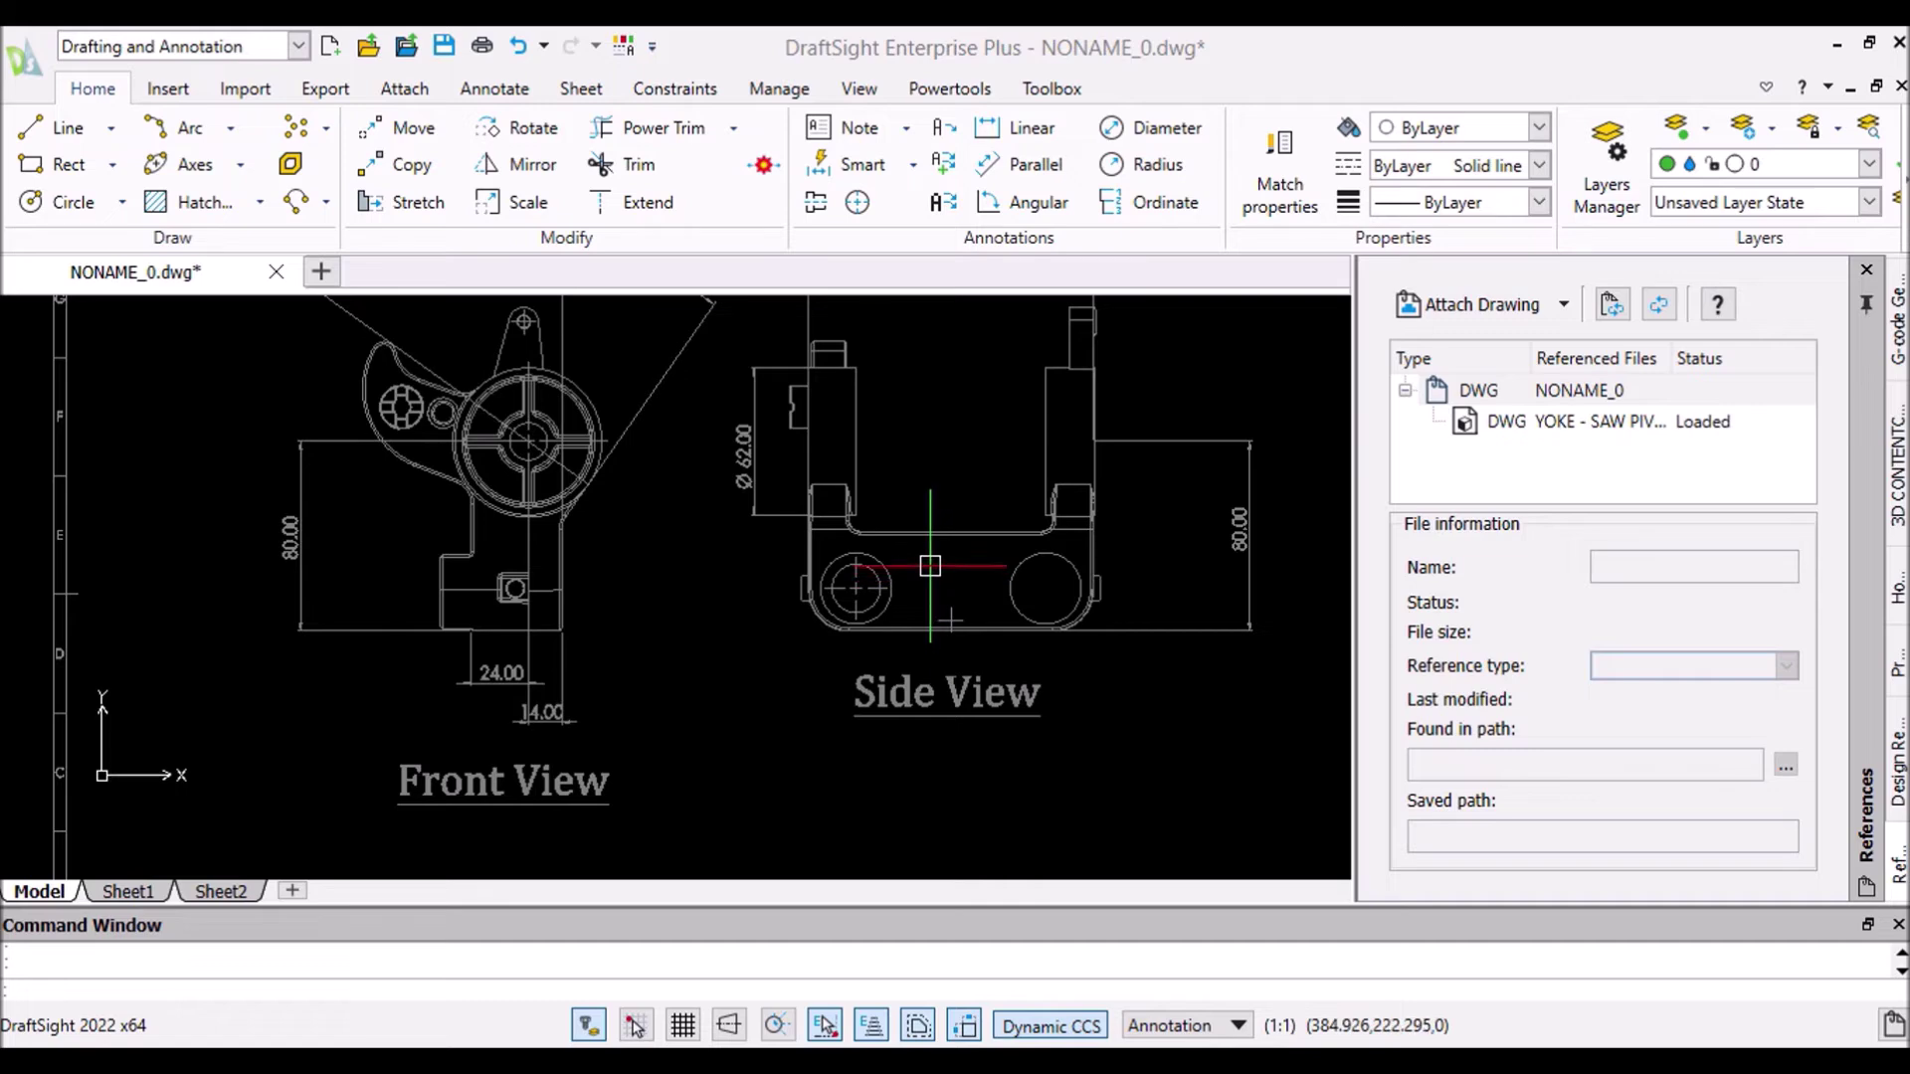
Step: Open the attached YOKE - SAW PIVOT reference for in-place editing with all nested entities selected automatically
{"action": "scroll", "coordinate": [930, 563], "scroll_direction": "up", "scroll_amount": 3}
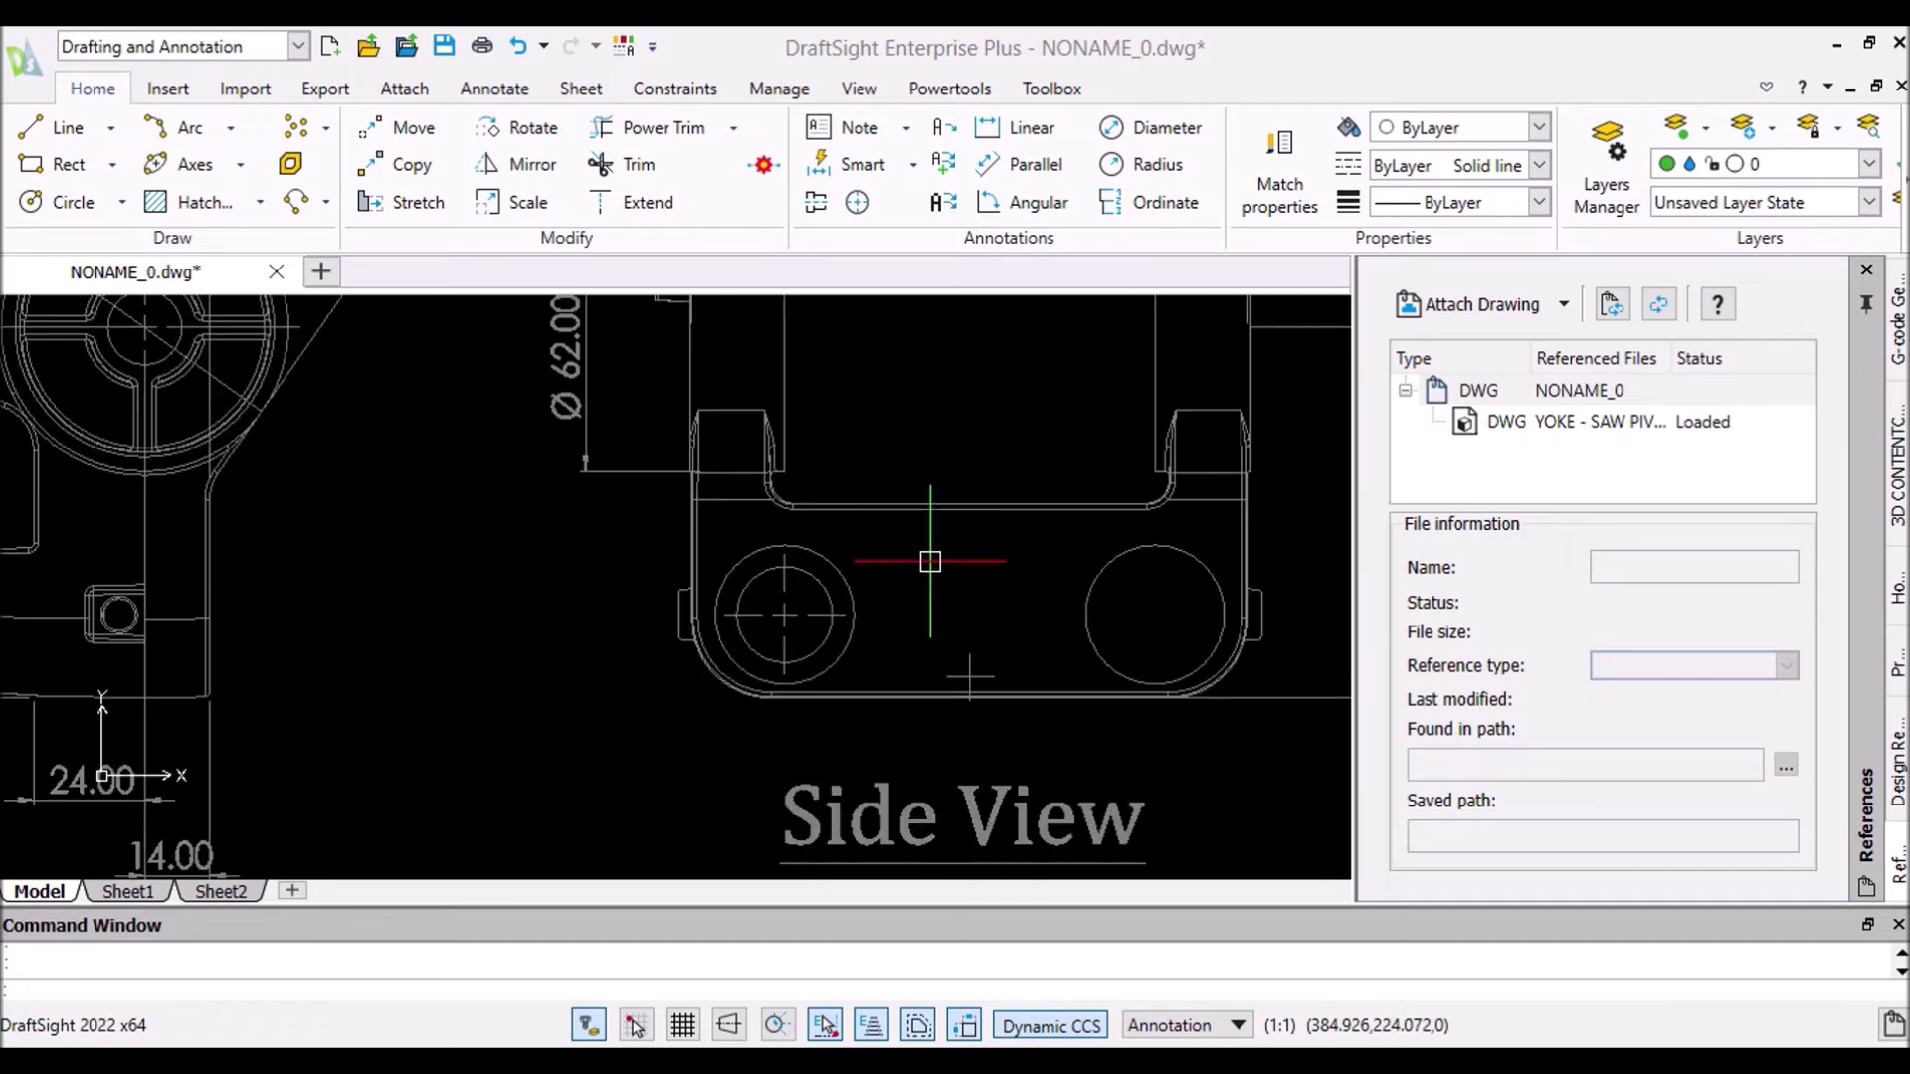
{"action": "double_click", "coordinate": [855, 606]}
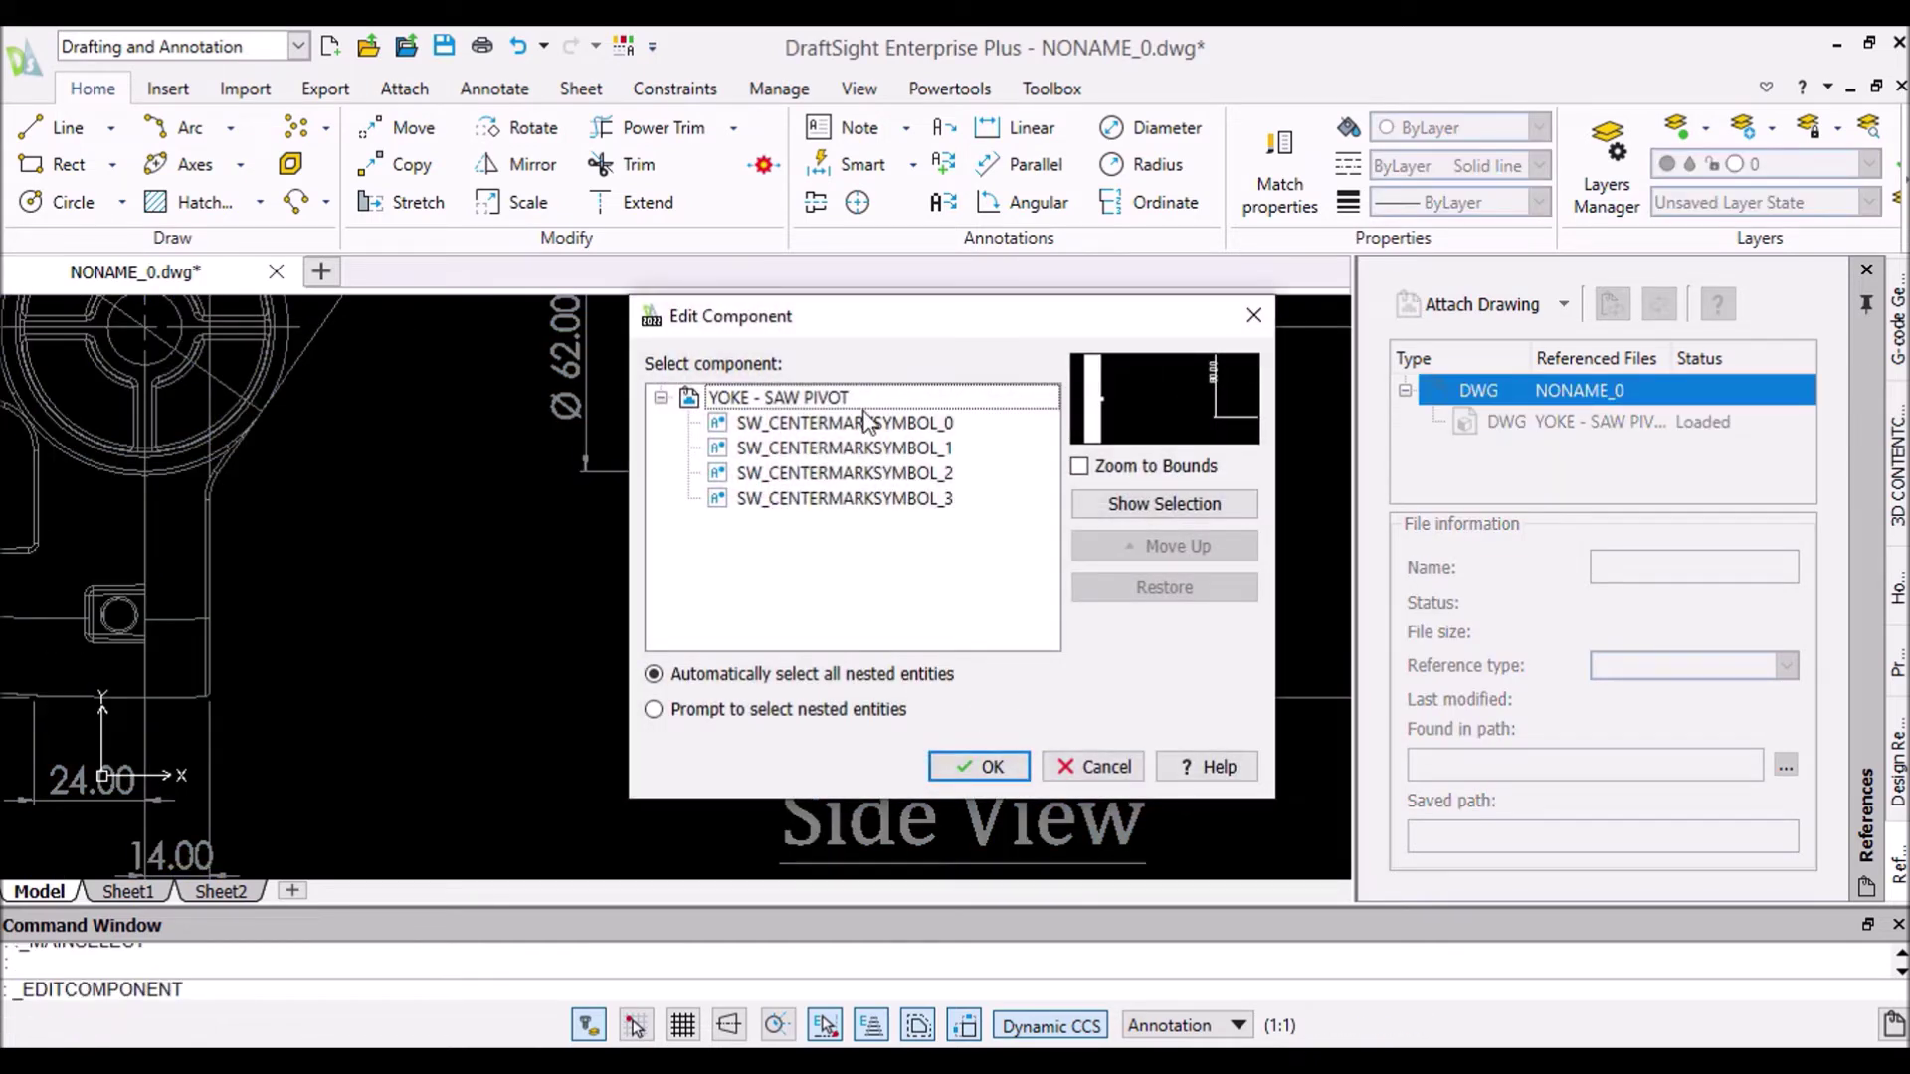
{"action": "left_click", "coordinate": [985, 768]}
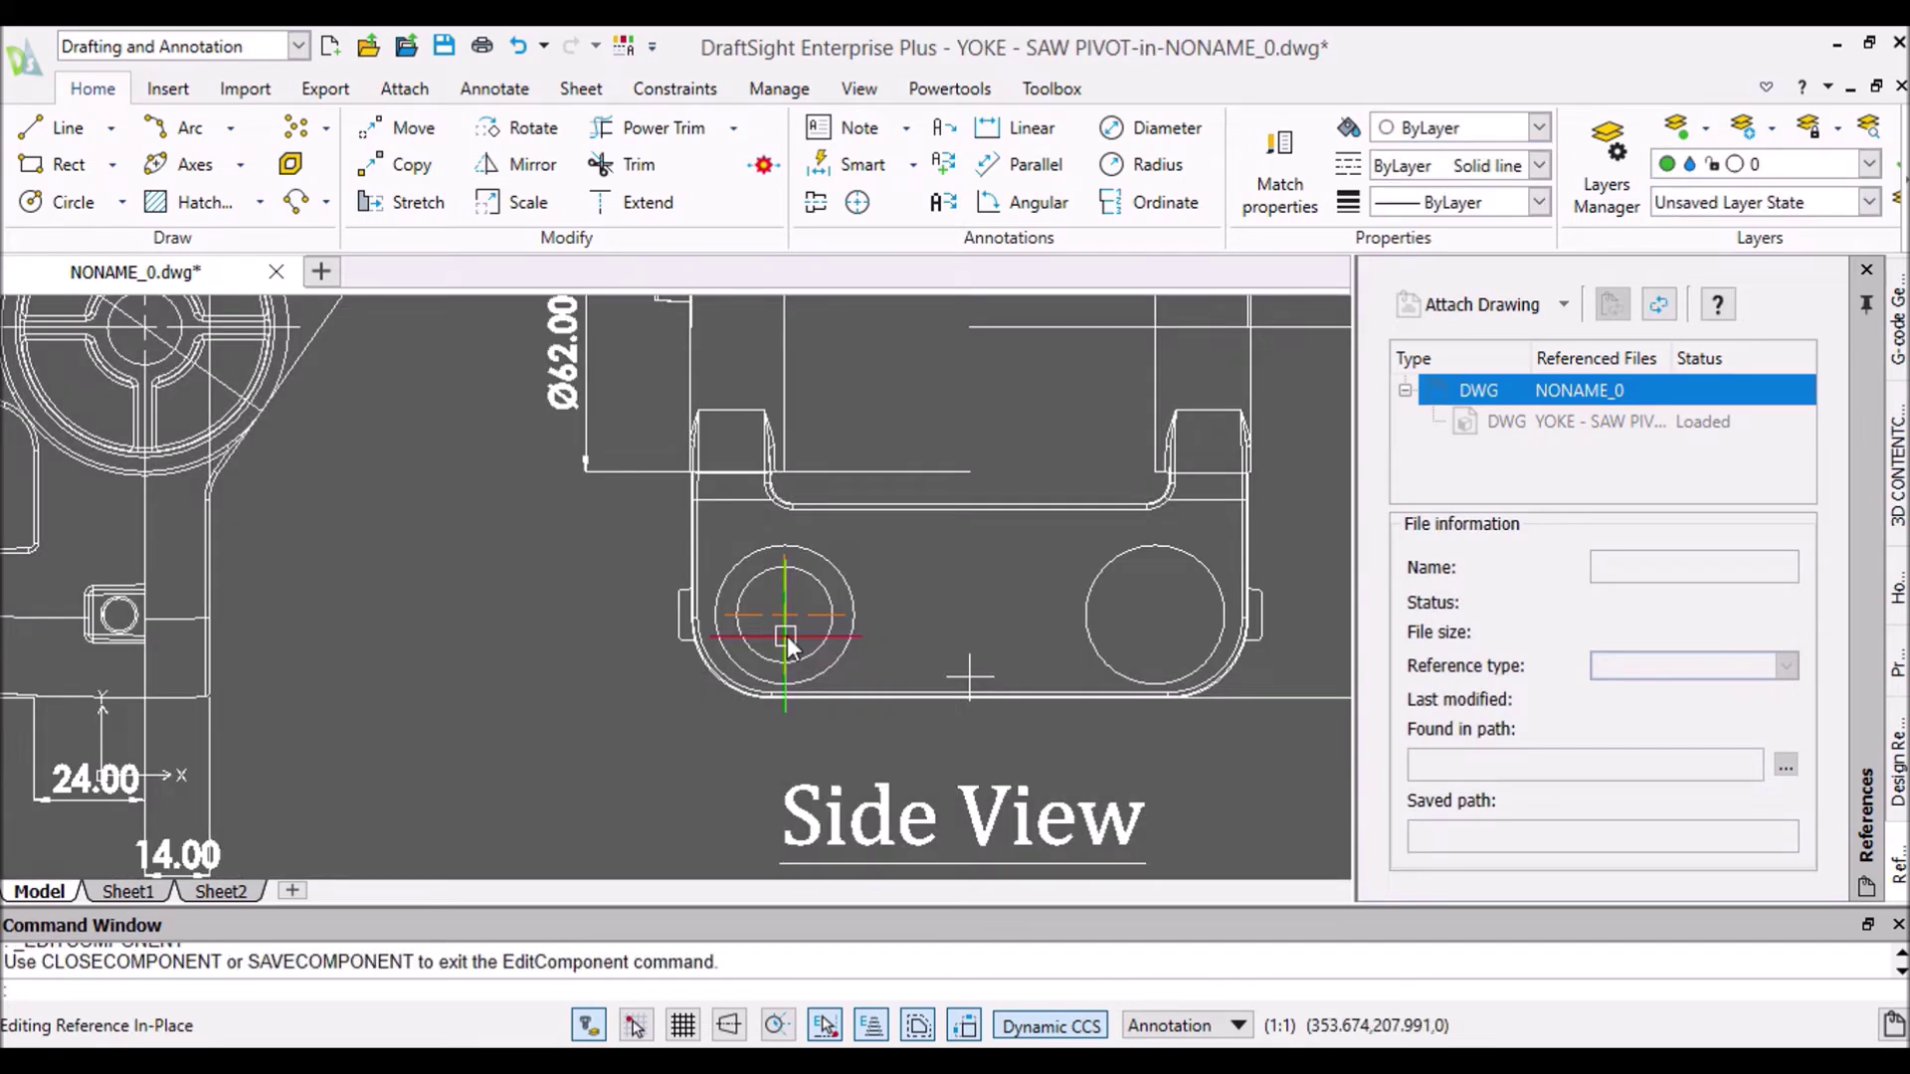
Step: Add a radius dimension to the outer circle of the side view's left boss, with its text outside the base outline
{"action": "left_click", "coordinate": [1157, 164]}
{"action": "left_click", "coordinate": [738, 622]}
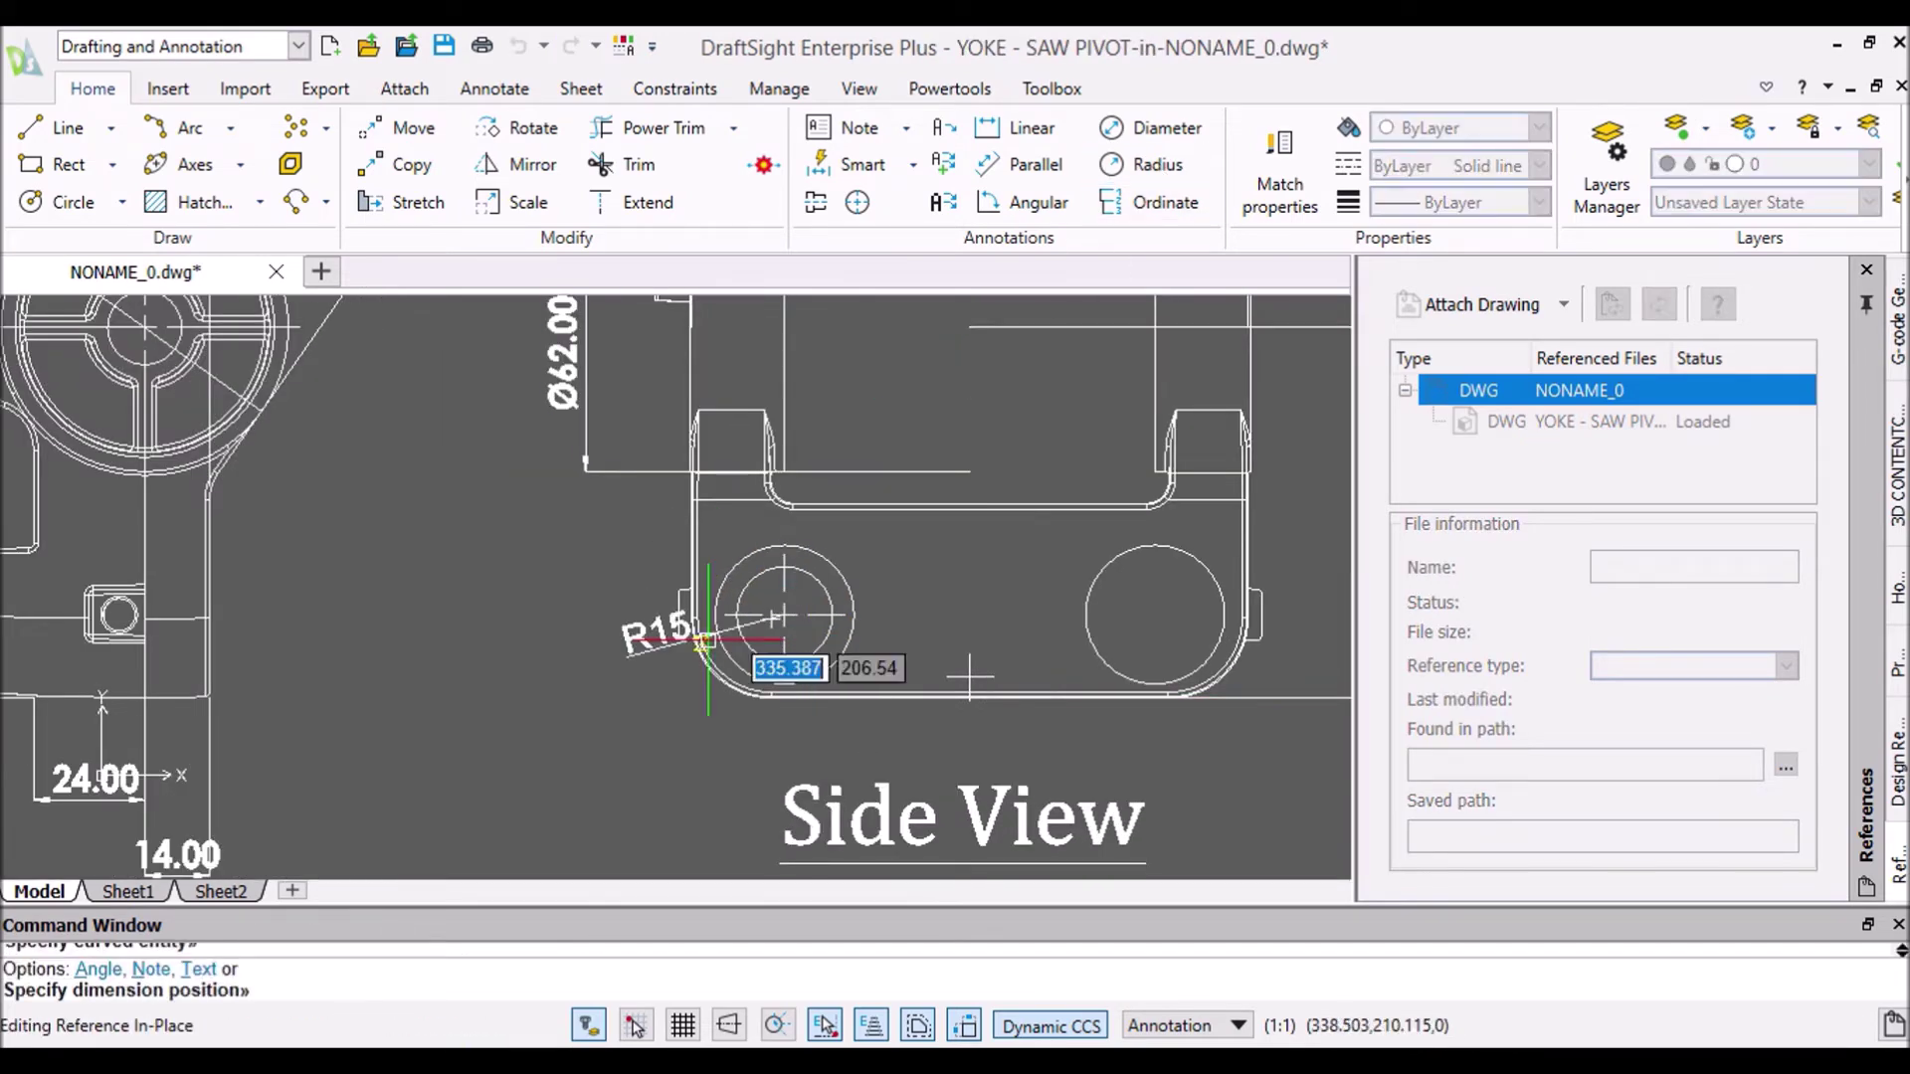
{"action": "key", "text": "t"}
{"action": "key", "text": "Return"}
{"action": "left_click", "coordinate": [545, 726]}
Step: Add a radius dimension to the inner circle of the same boss, placed just below the outer circle's radius dimension
{"action": "scroll", "coordinate": [775, 664], "scroll_direction": "up", "scroll_amount": 2}
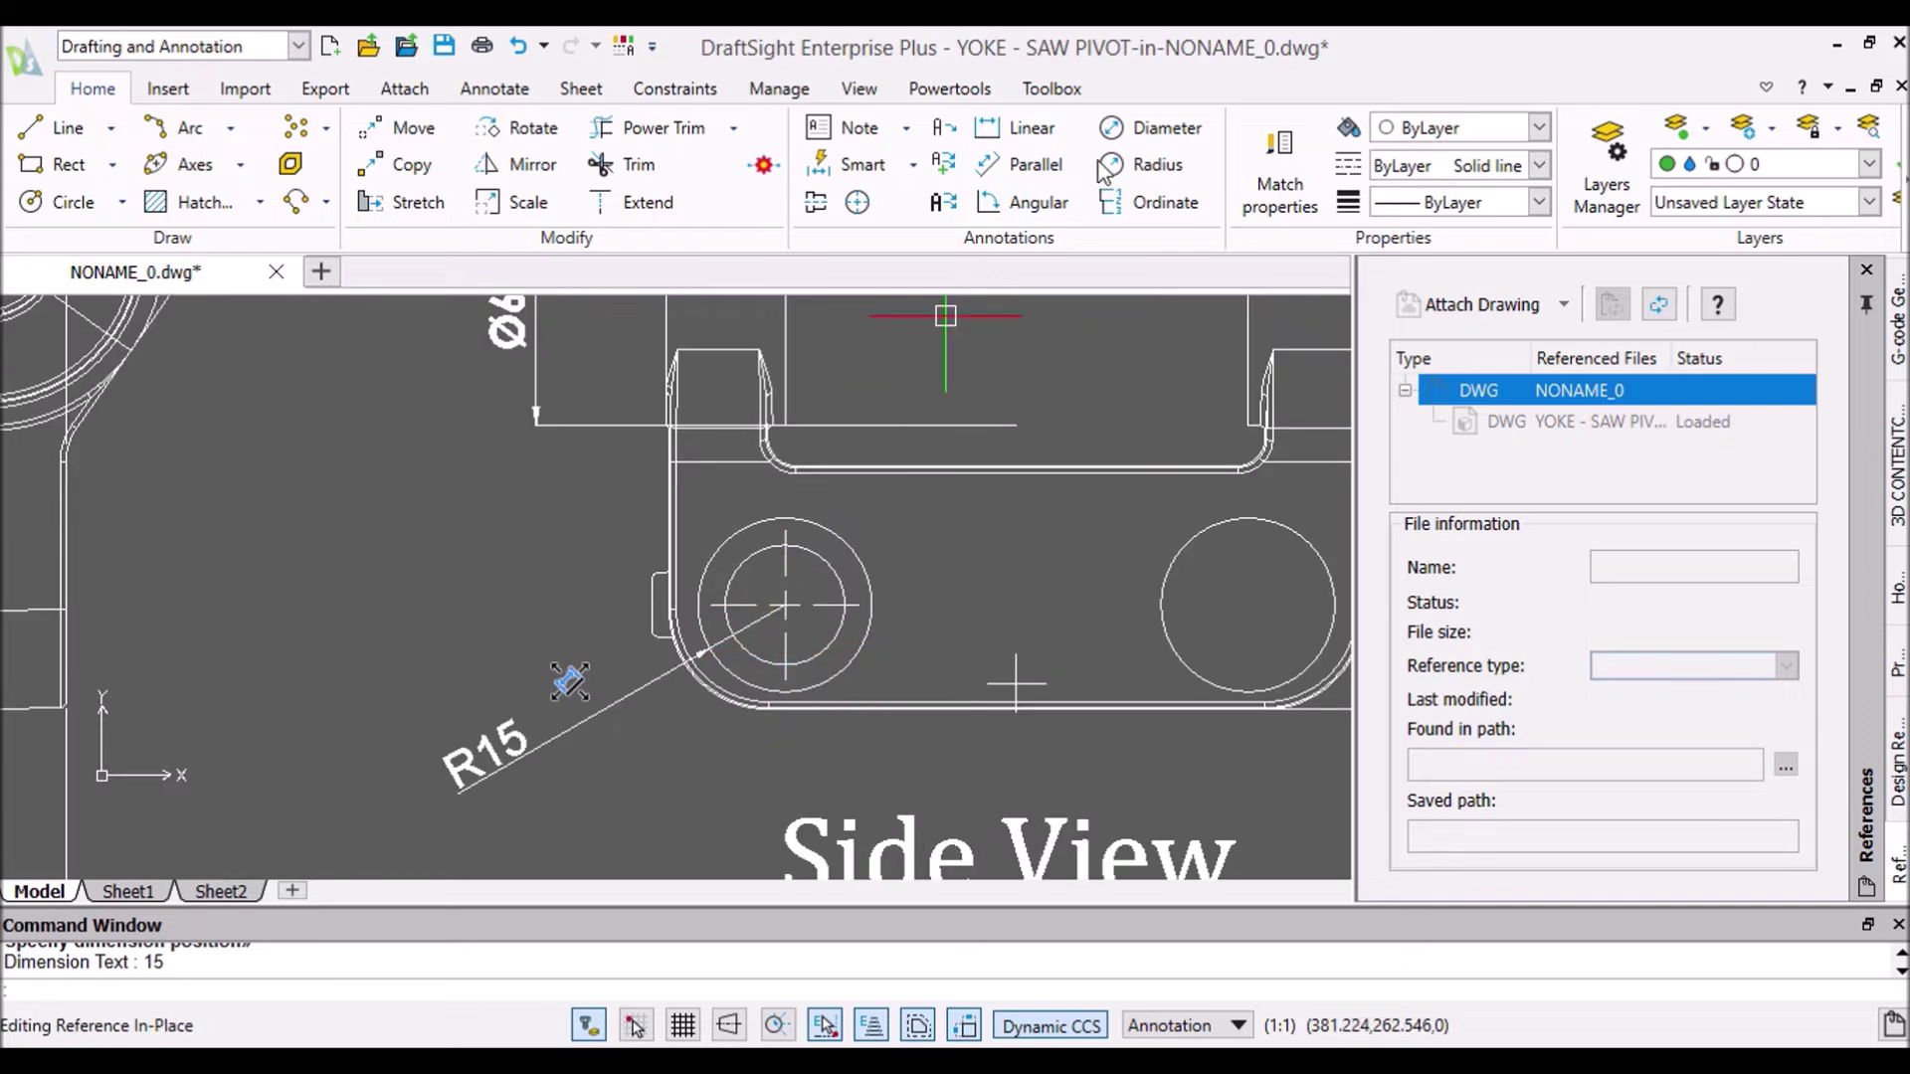
{"action": "left_click", "coordinate": [1111, 164]}
{"action": "left_click", "coordinate": [744, 646]}
{"action": "left_click", "coordinate": [610, 809]}
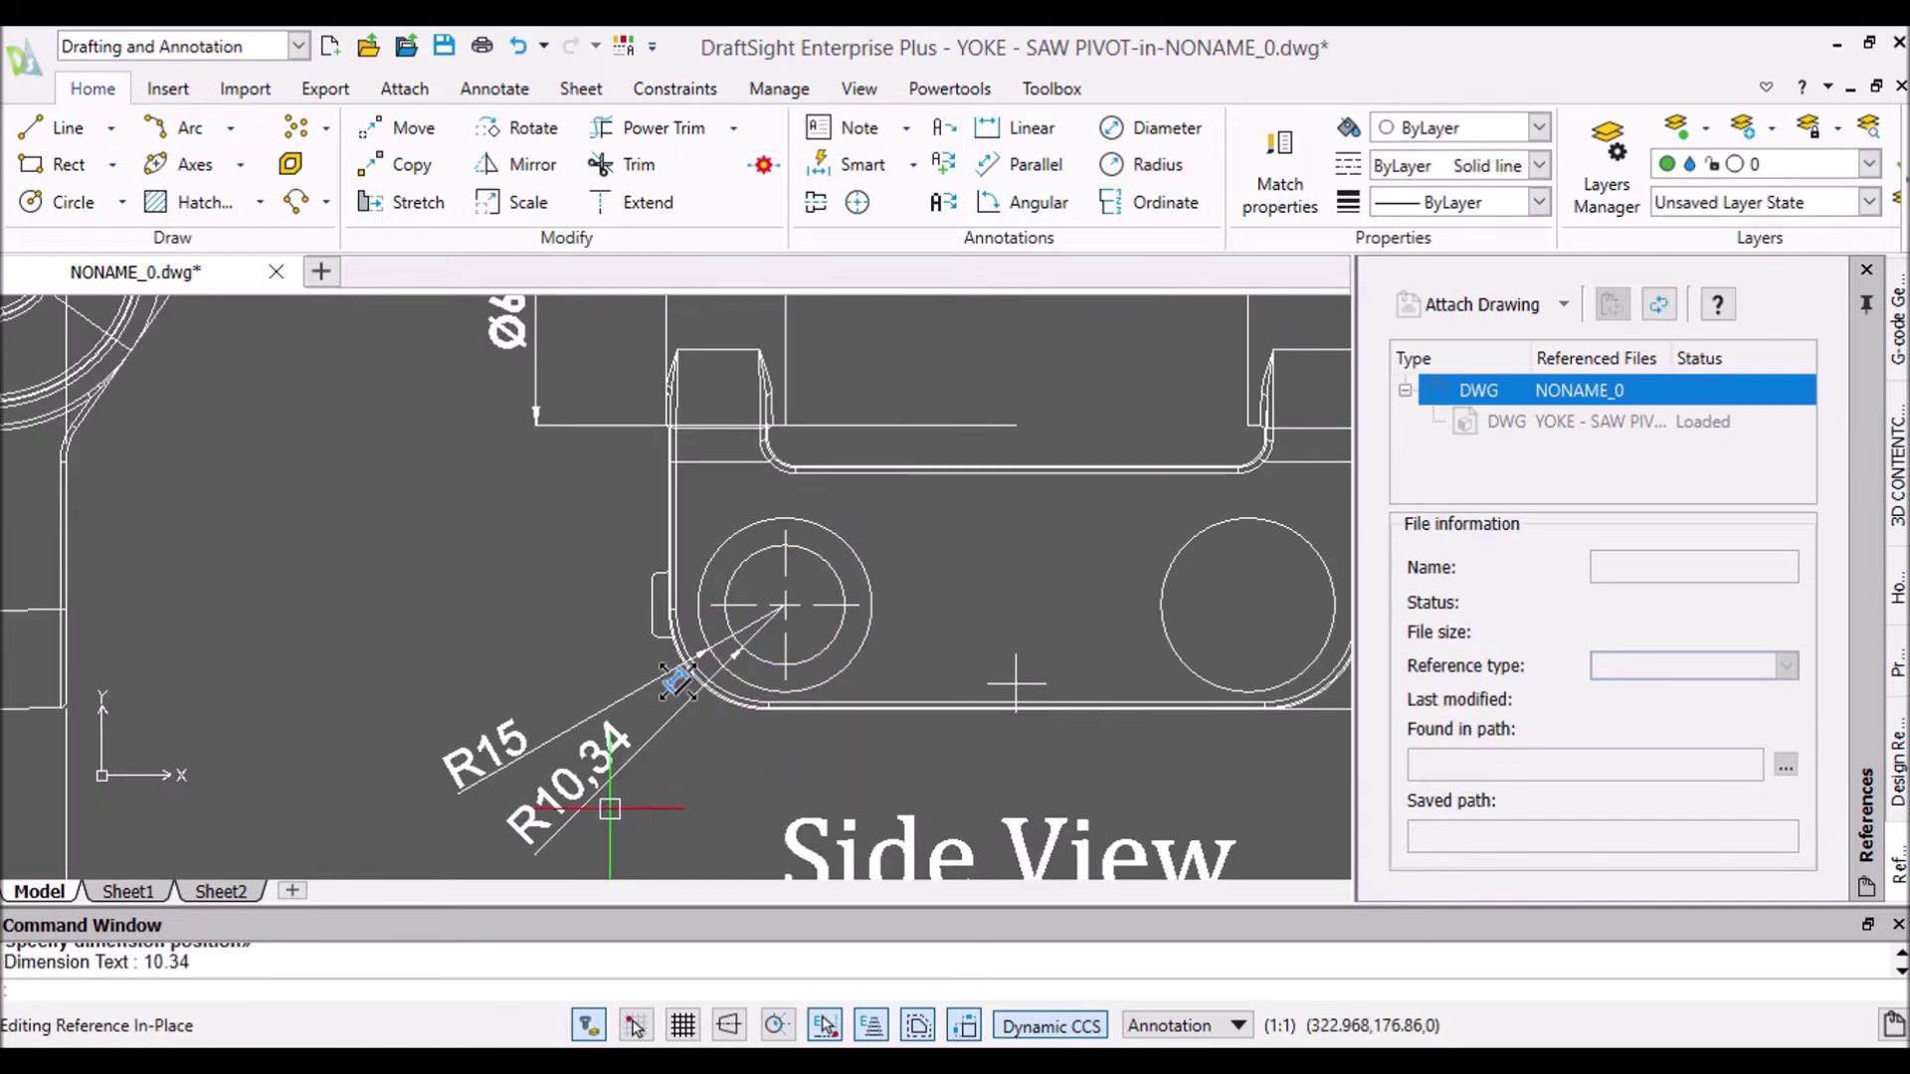
{"action": "scroll", "coordinate": [846, 608], "scroll_direction": "down", "scroll_amount": 2}
{"action": "scroll", "coordinate": [949, 624], "scroll_direction": "up", "scroll_amount": 2}
Step: Add a linear dimension between the centres of the two base circles, placed below the side view's base, and close the reference editing
{"action": "left_click", "coordinate": [1005, 127]}
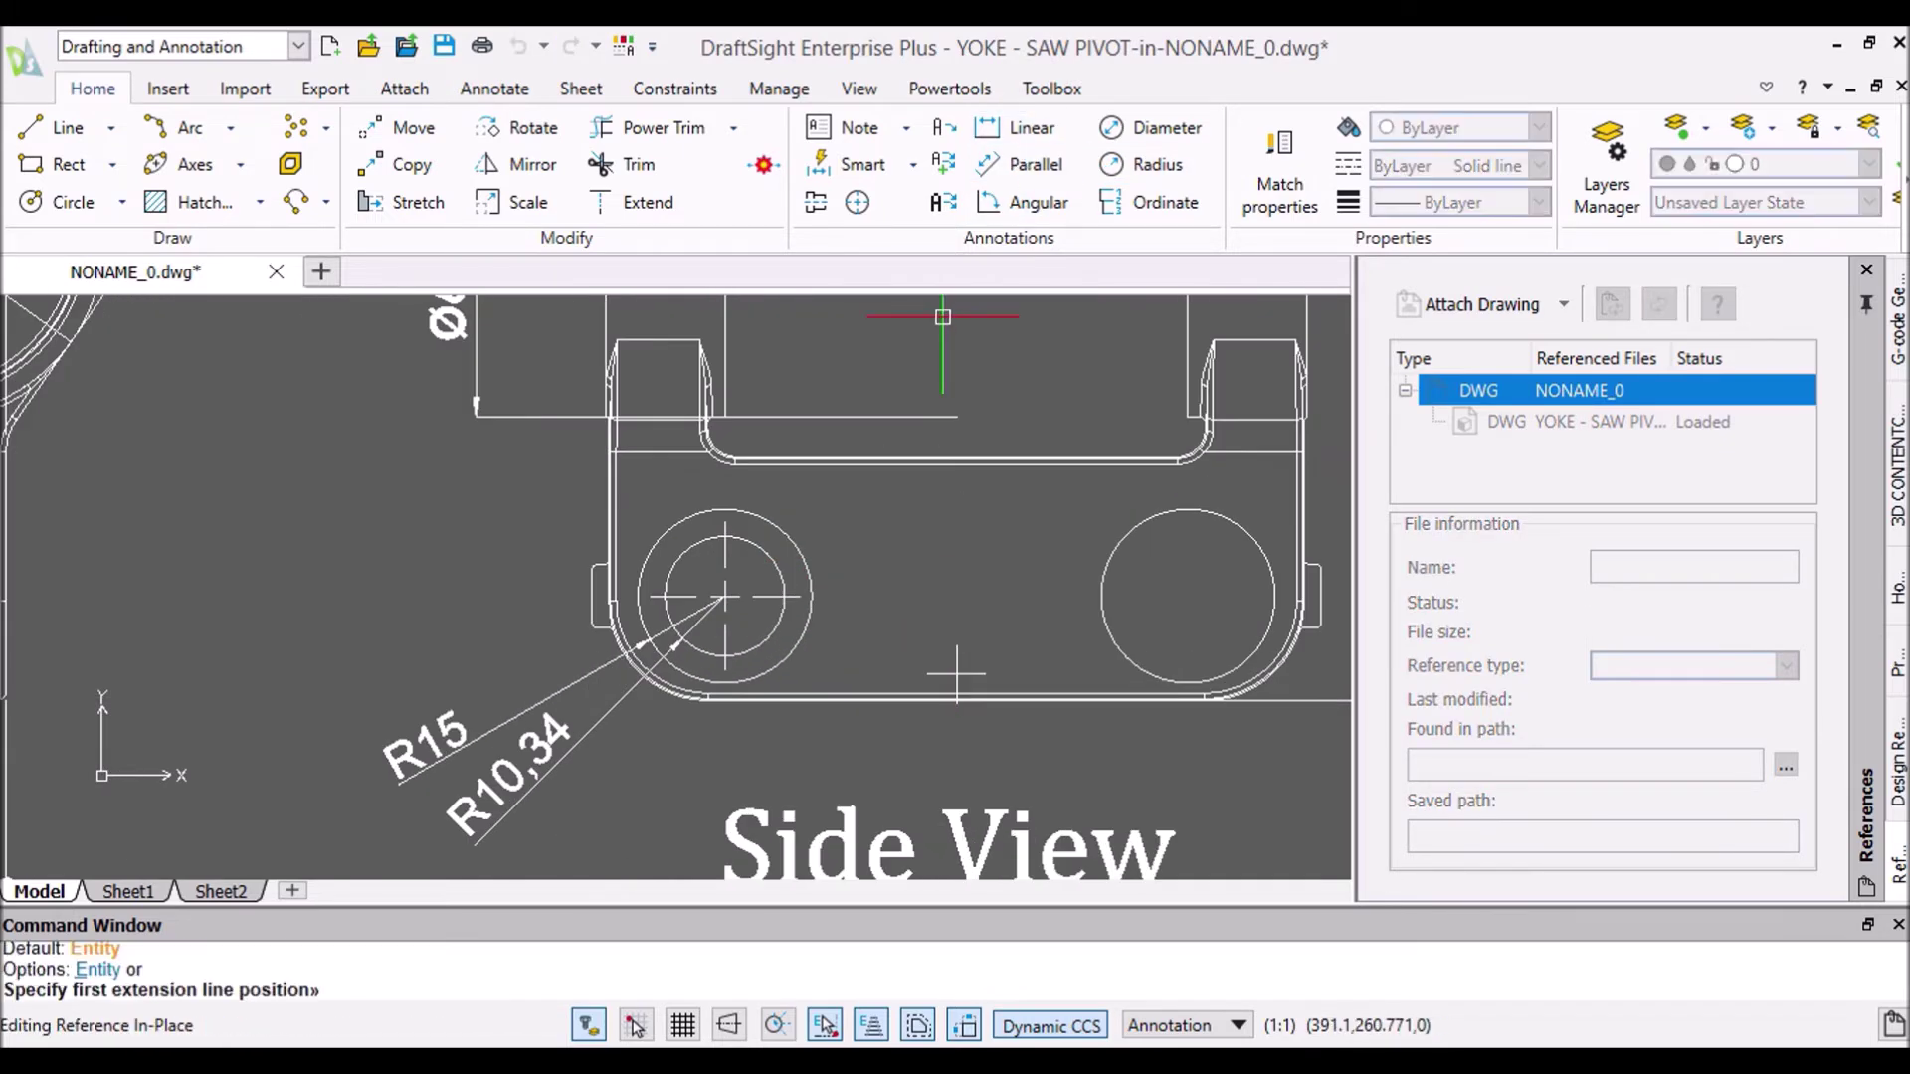
{"action": "left_click", "coordinate": [717, 596]}
{"action": "left_click", "coordinate": [1188, 595]}
{"action": "scroll", "coordinate": [998, 660], "scroll_direction": "down", "scroll_amount": 1}
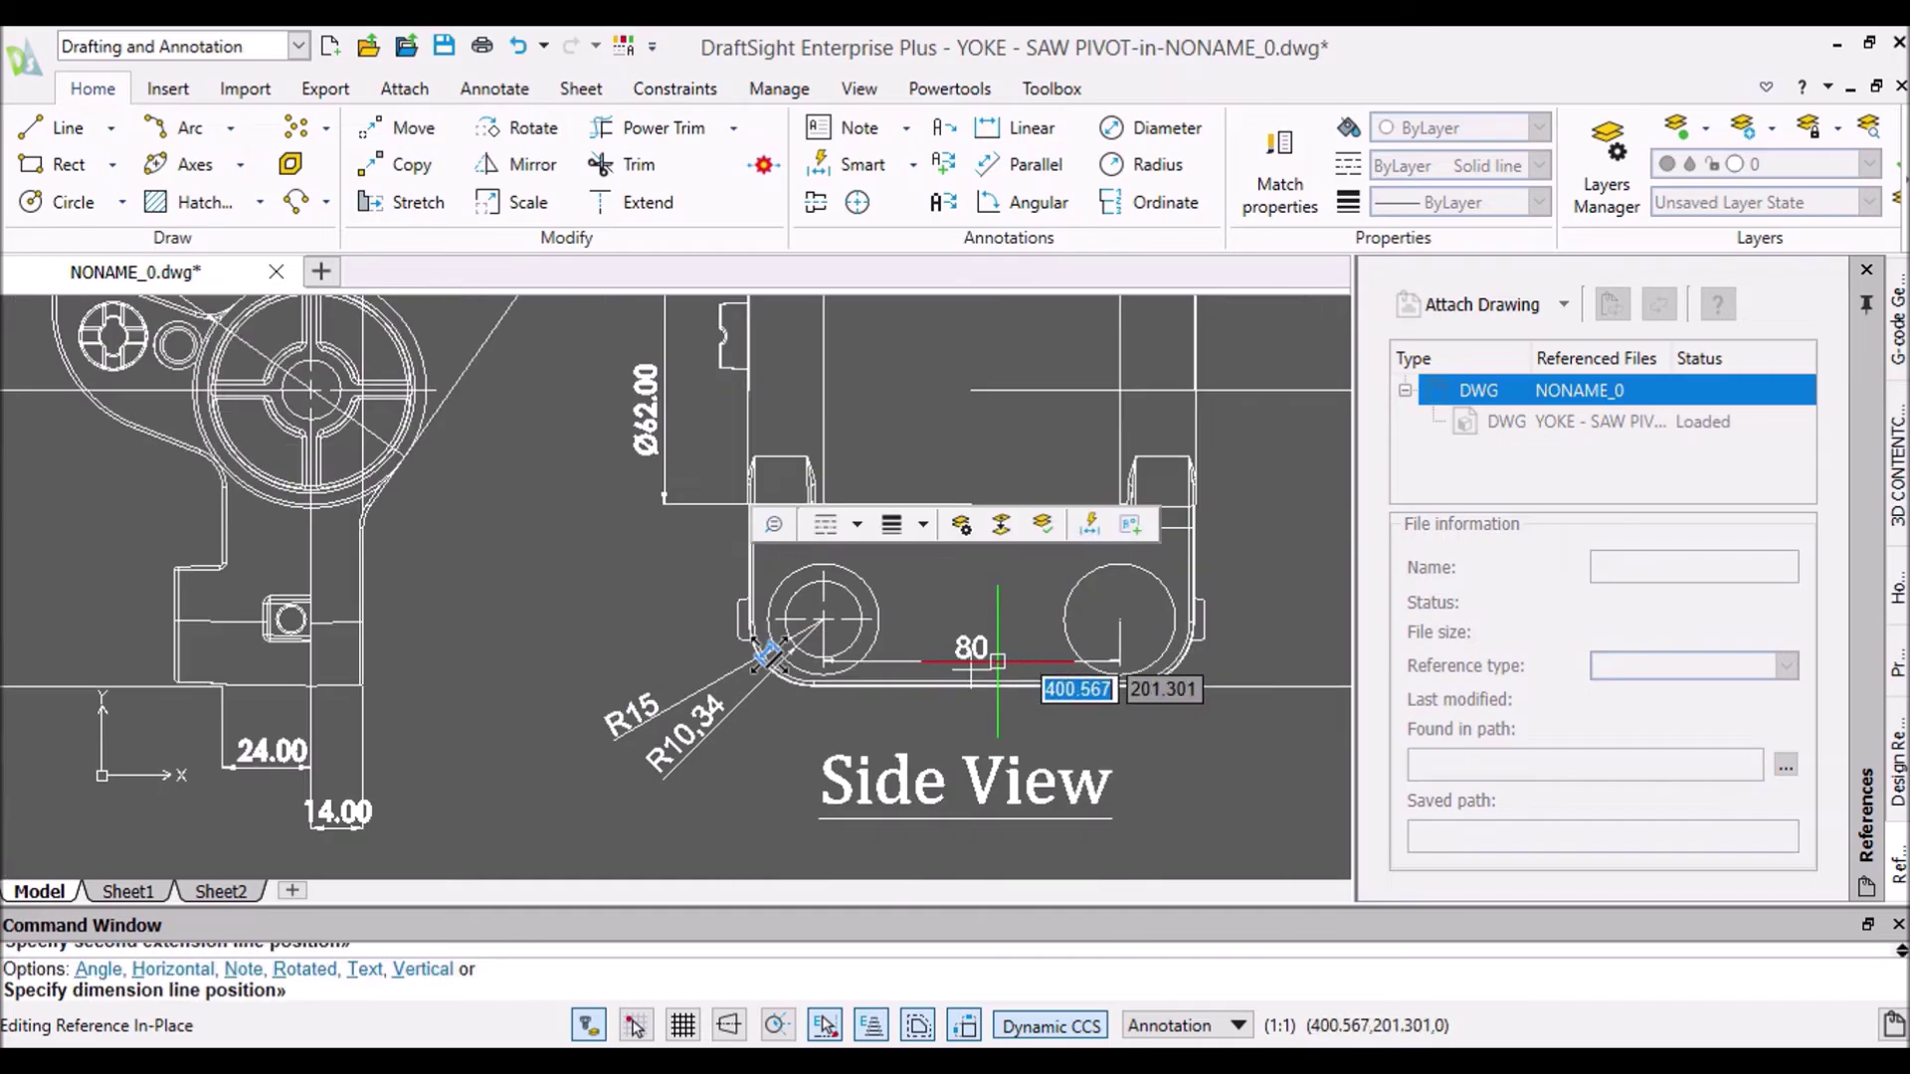
{"action": "scroll", "coordinate": [998, 661], "scroll_direction": "down", "scroll_amount": 1}
{"action": "left_click", "coordinate": [985, 687]}
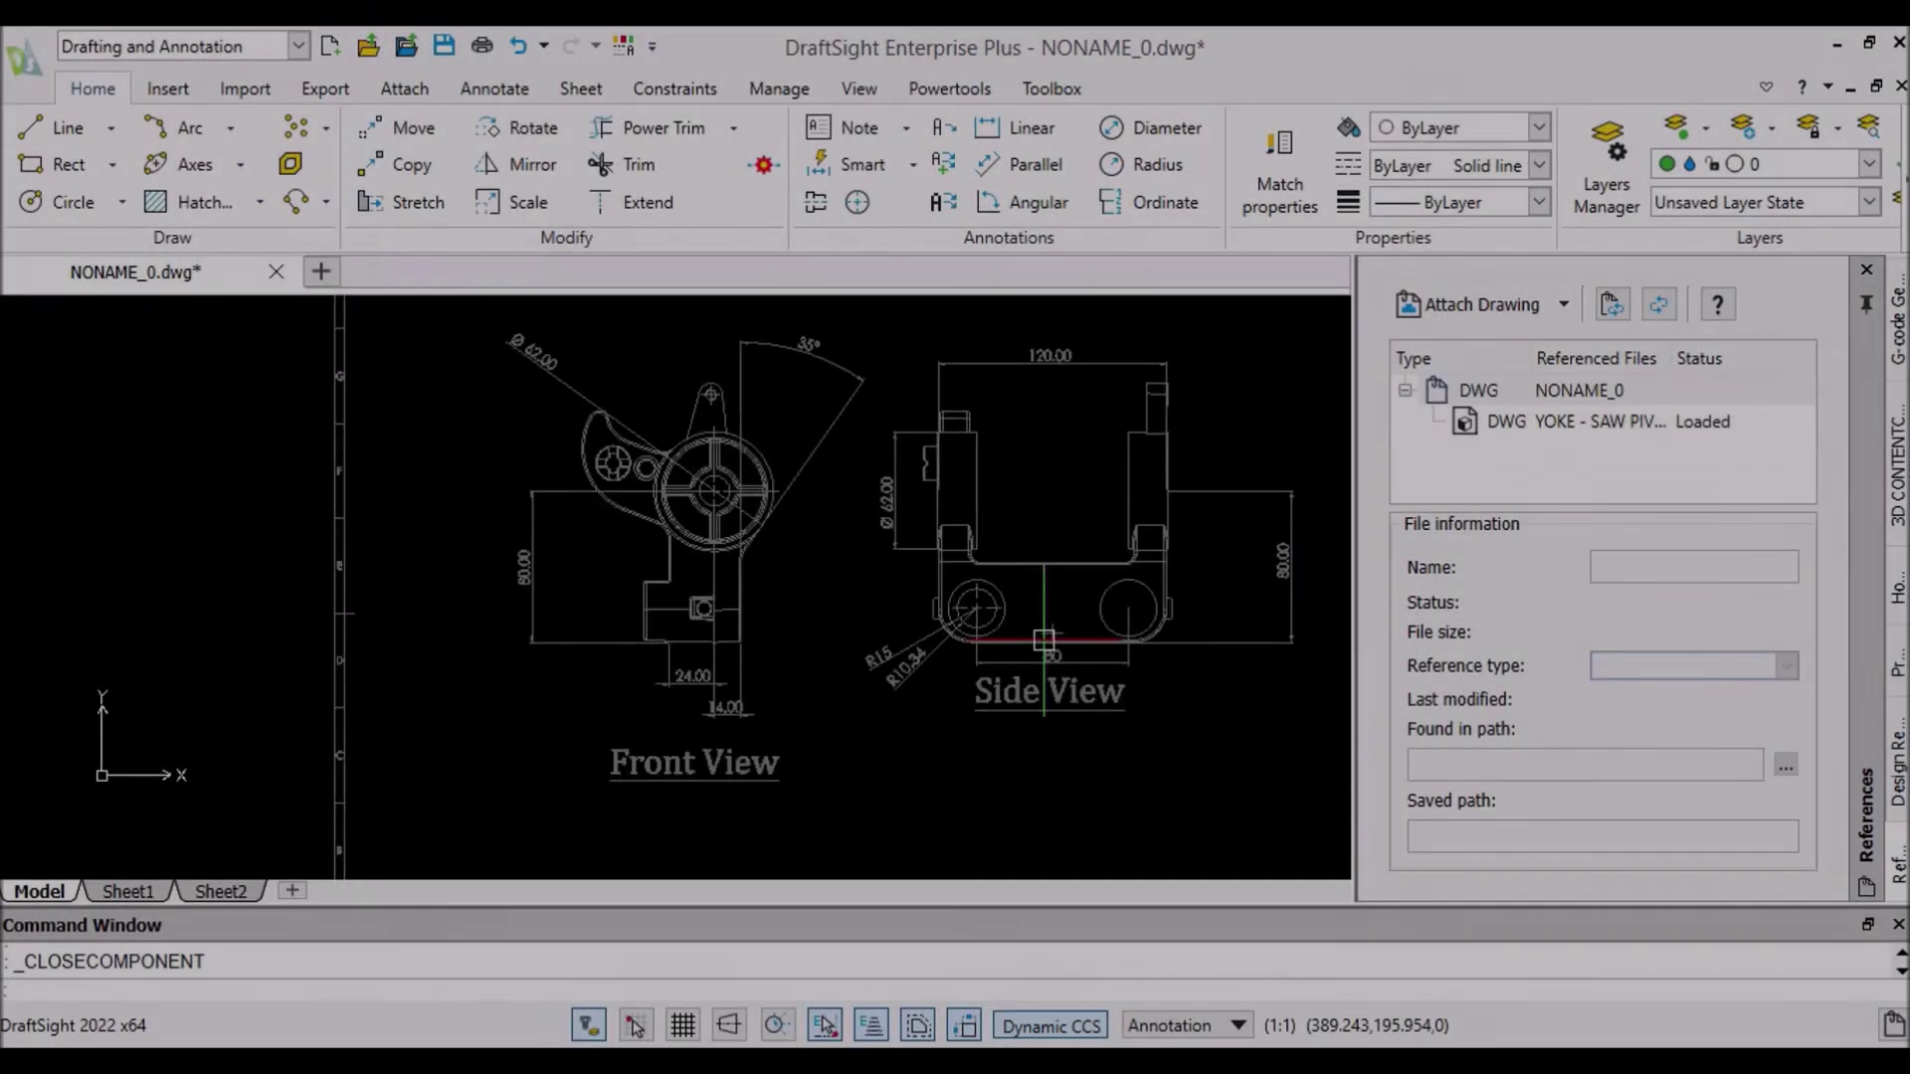
Step: Open a PDF print preview of the drawing on ISO A2 paper, fitted and centred, and examine both views and their dimensions
{"action": "scroll", "coordinate": [1043, 639], "scroll_direction": "down", "scroll_amount": 3}
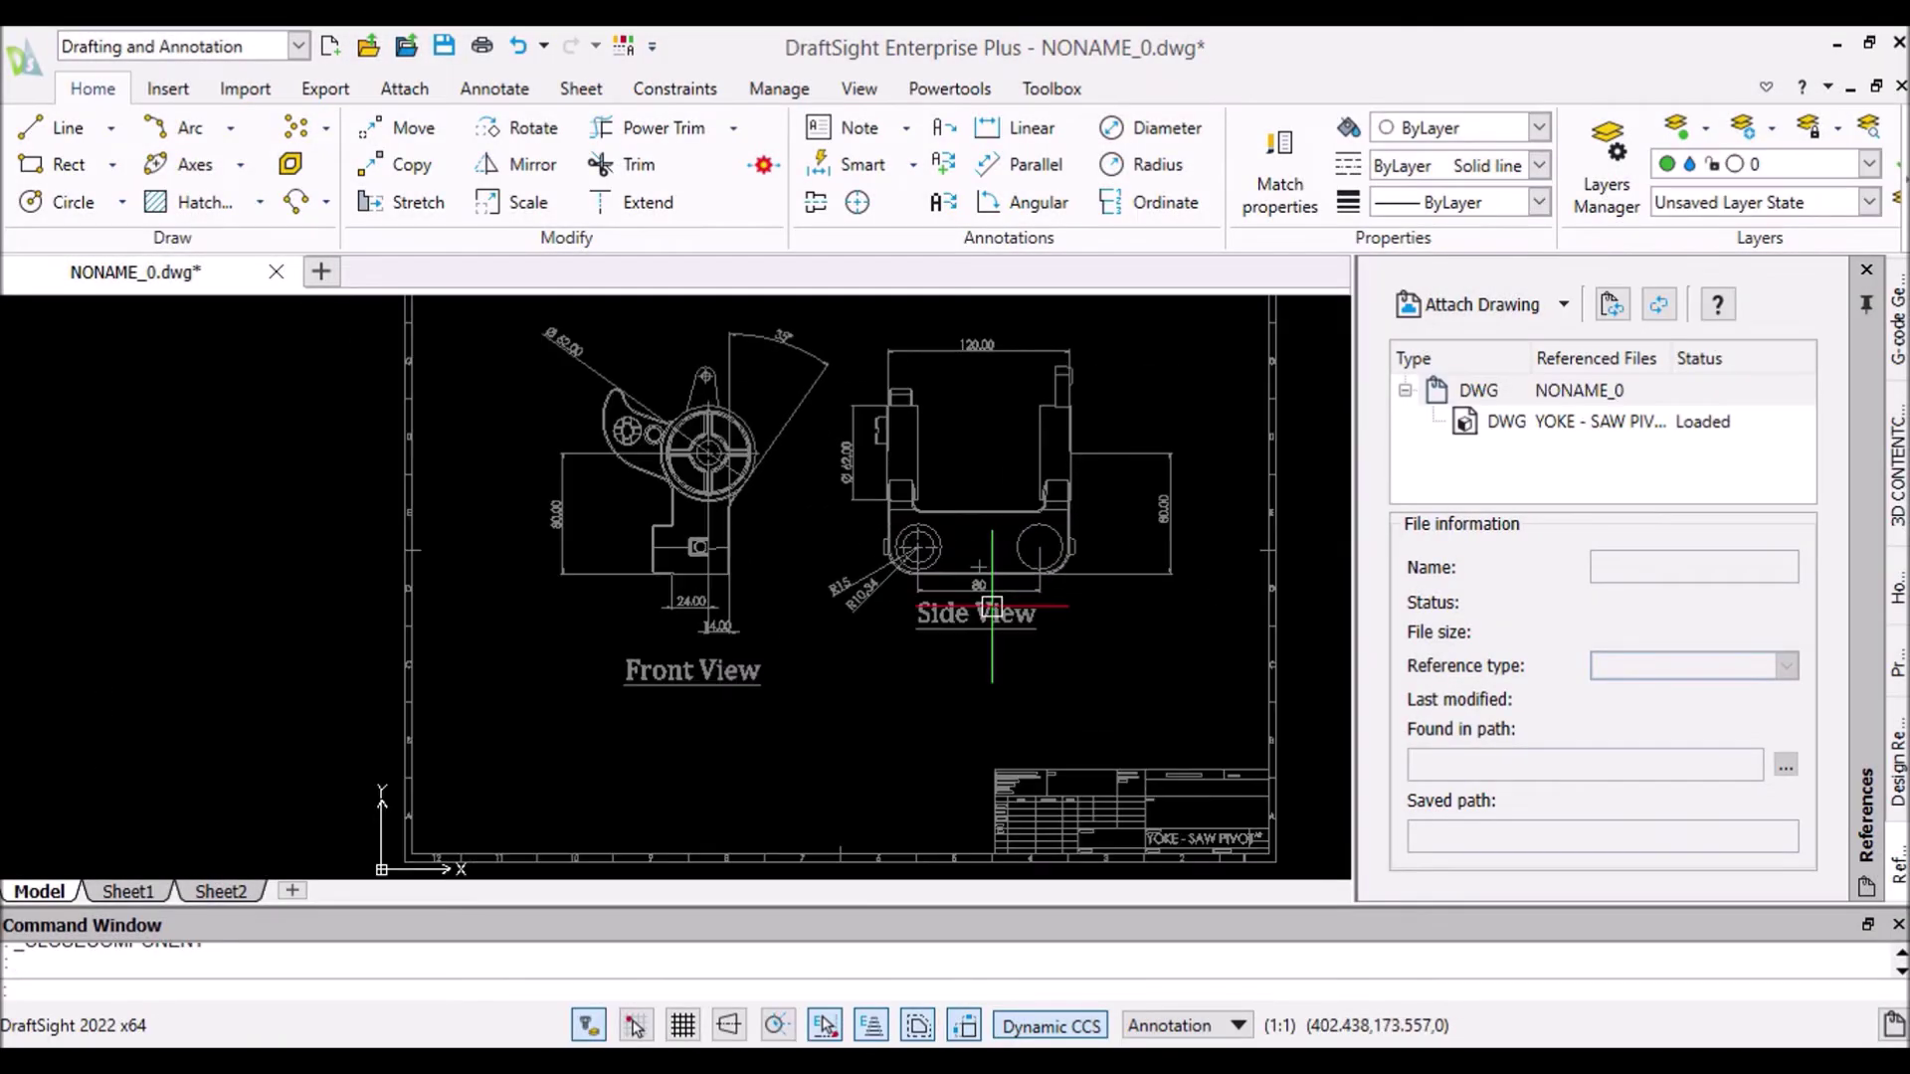
{"action": "scroll", "coordinate": [992, 607], "scroll_direction": "down", "scroll_amount": 1}
{"action": "key", "text": "ctrl+p"}
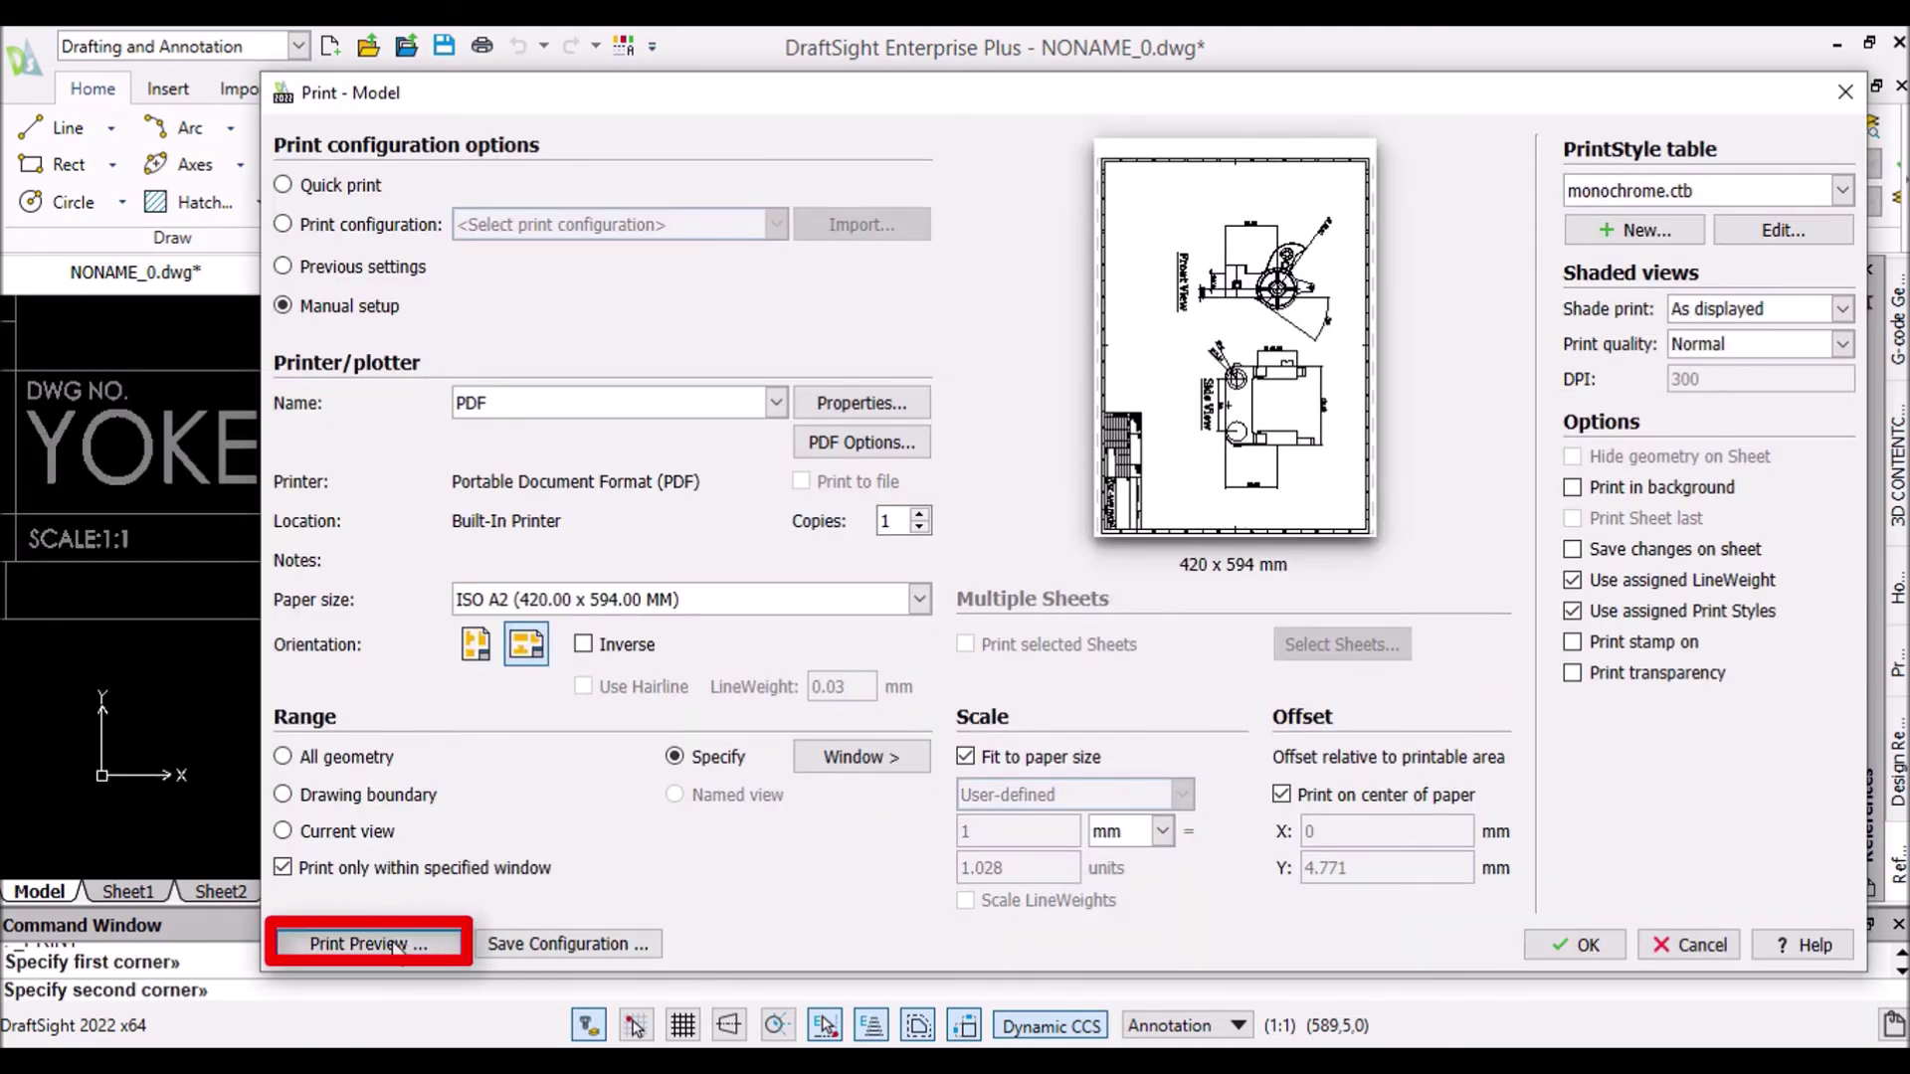
{"action": "left_click", "coordinate": [360, 819]}
{"action": "left_click_drag", "start_coordinate": [835, 490], "coordinate": [793, 381]}
{"action": "middle_click_drag", "start_coordinate": [799, 438], "coordinate": [799, 601]}
{"action": "scroll", "coordinate": [799, 599], "scroll_direction": "down", "scroll_amount": 1}
{"action": "middle_click_drag", "start_coordinate": [798, 703], "coordinate": [693, 391]}
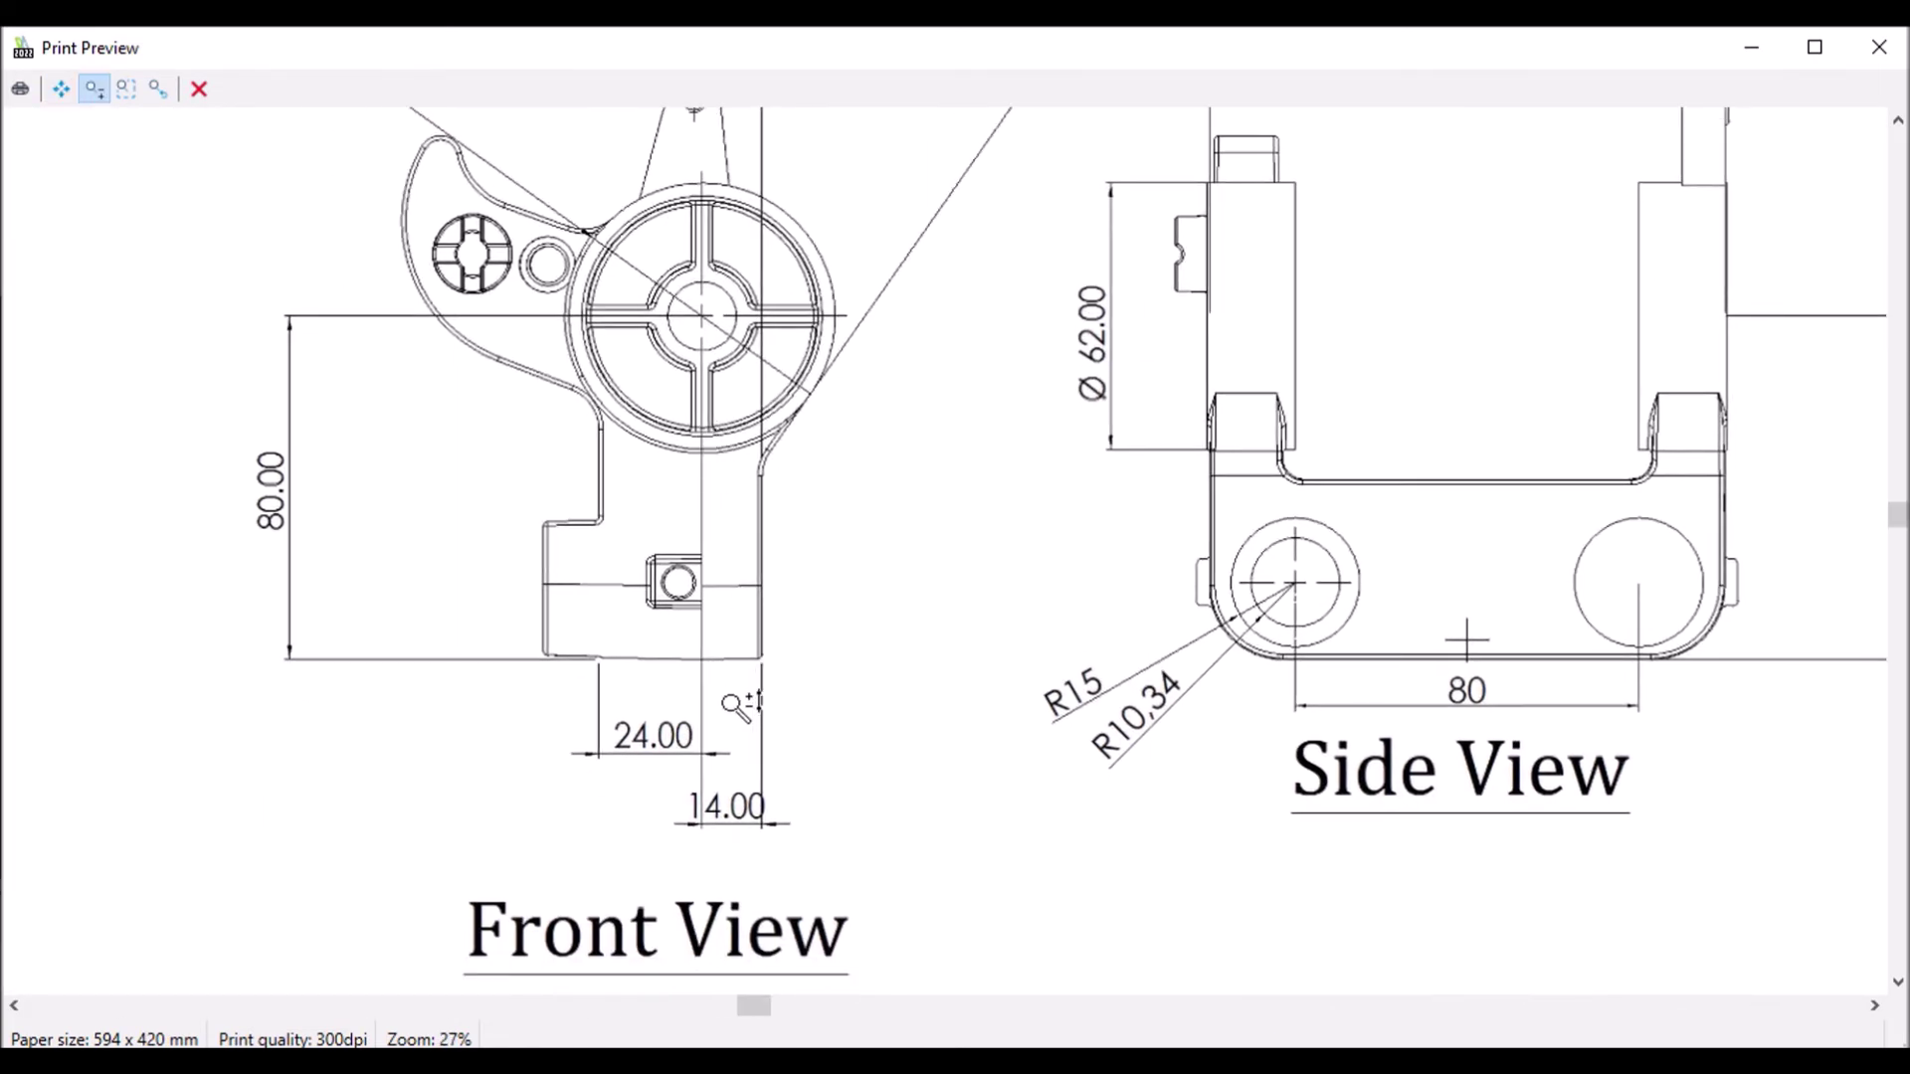
{"action": "middle_click_drag", "start_coordinate": [741, 726], "coordinate": [628, 611]}
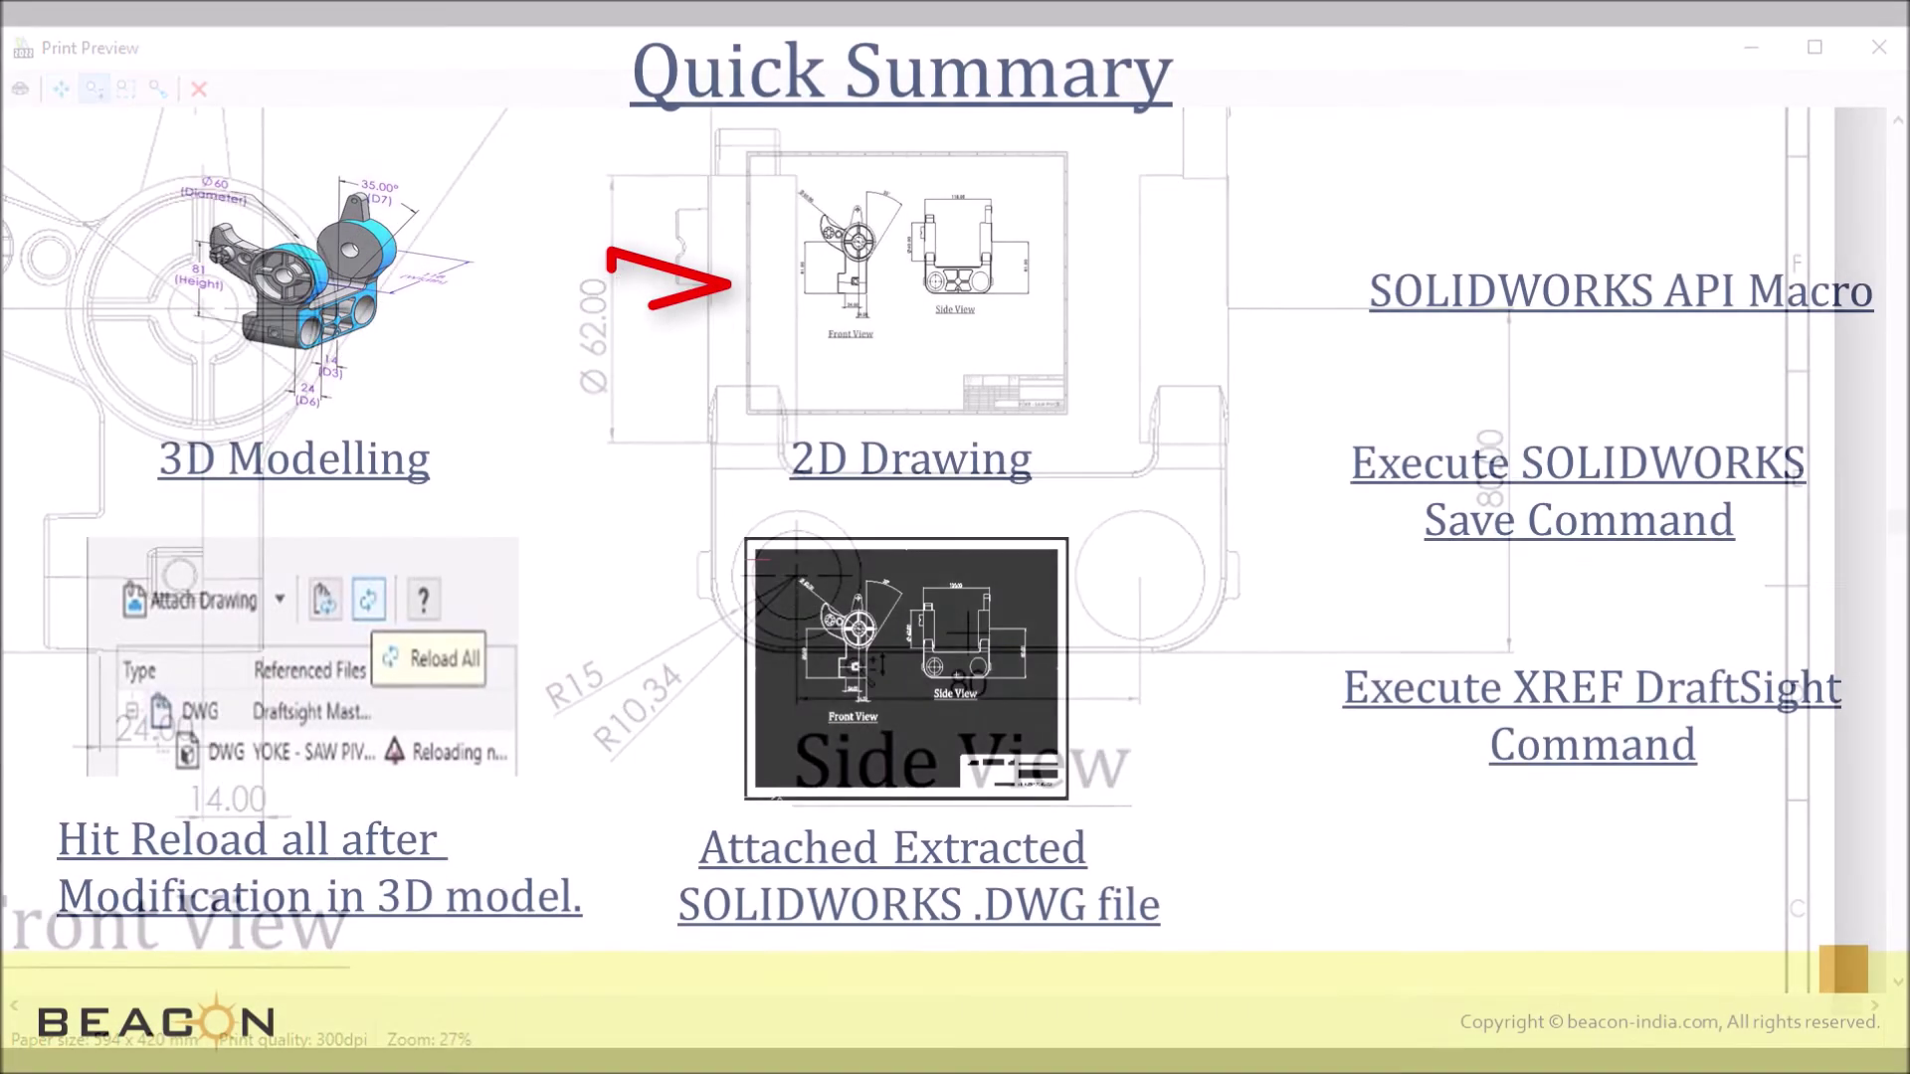